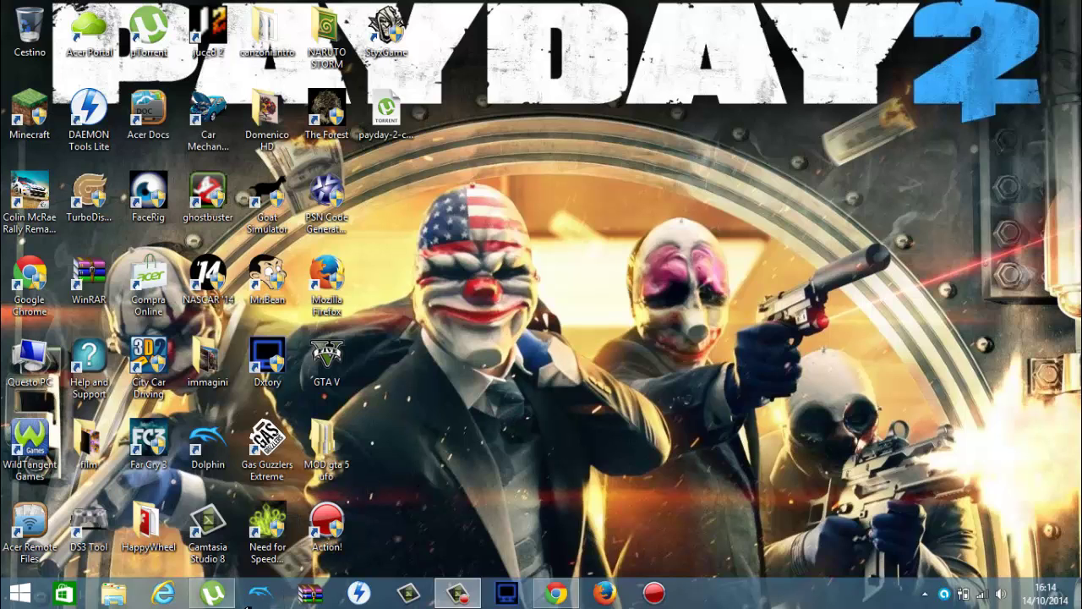
click(458, 593)
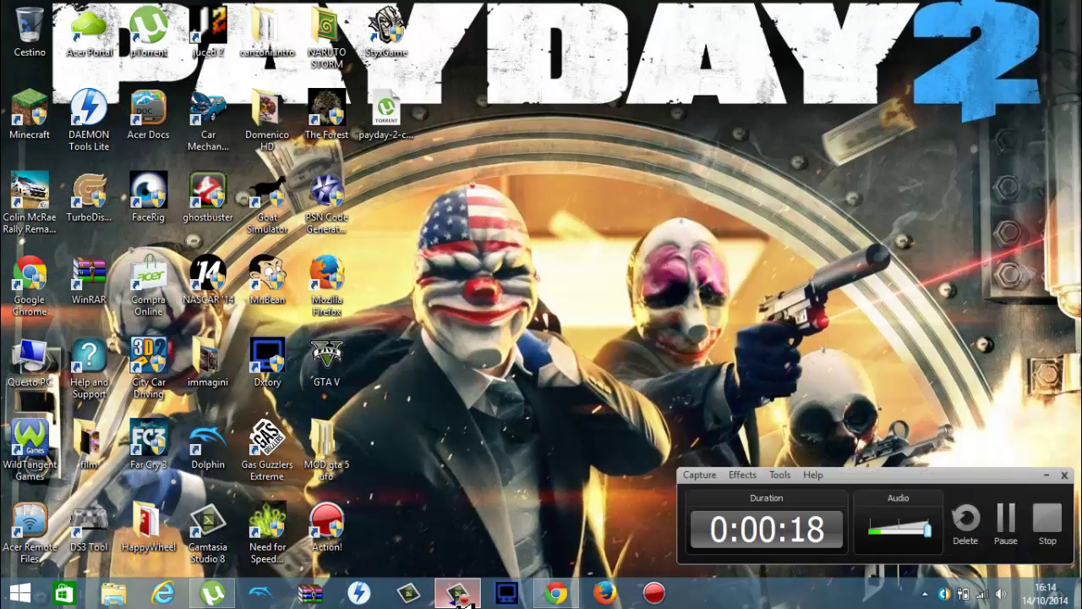
click(1048, 476)
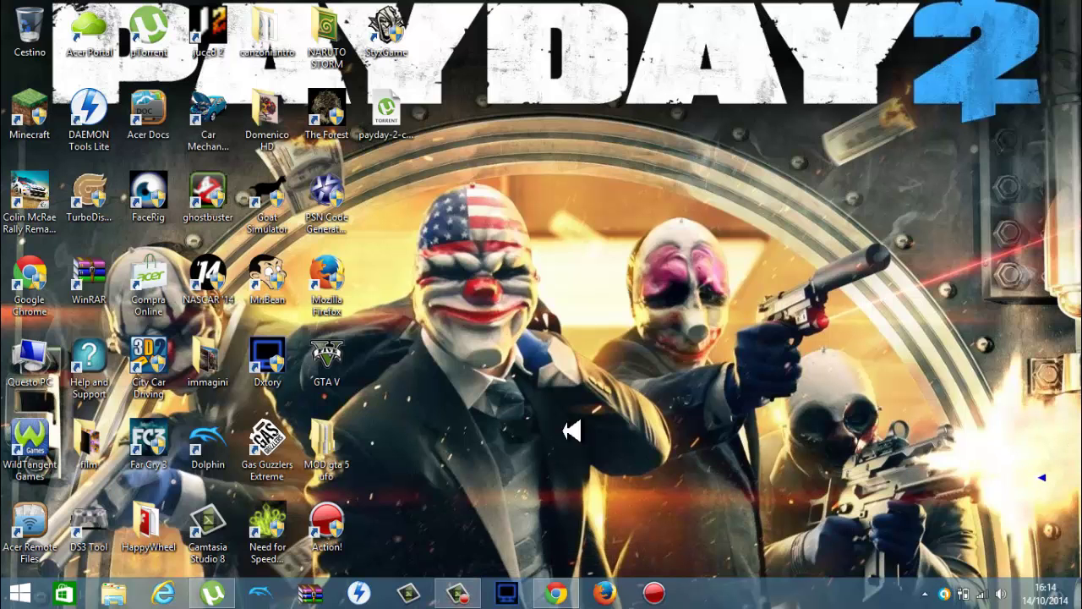
Step: Switch to µTorrent, view the PayDay 2 PC full game torrent's transfer details, and minimize the window
click(213, 594)
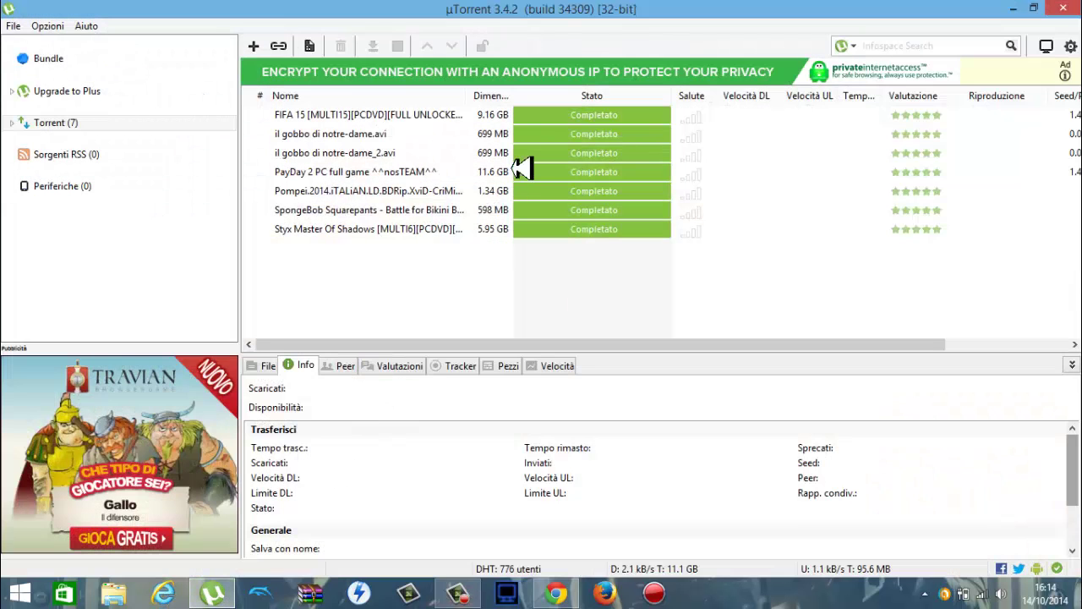
click(339, 175)
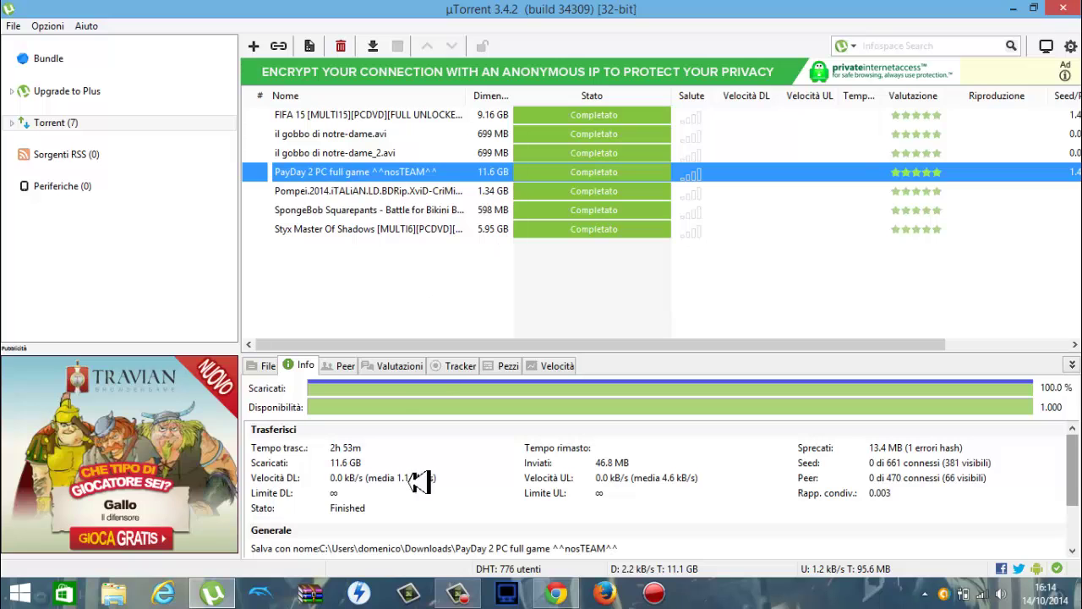
click(433, 328)
click(481, 181)
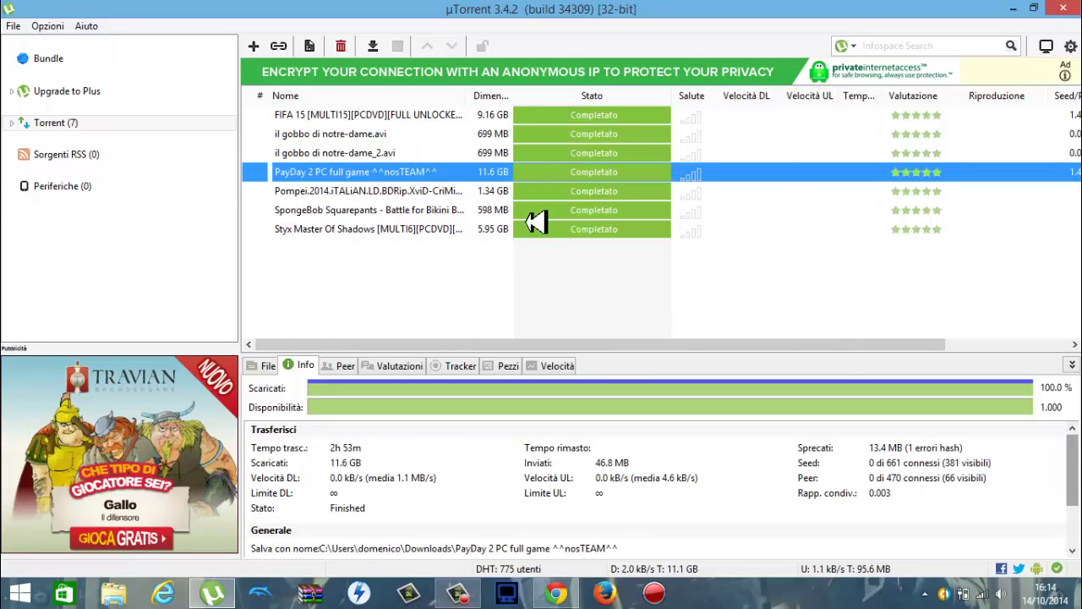
click(524, 270)
click(1013, 9)
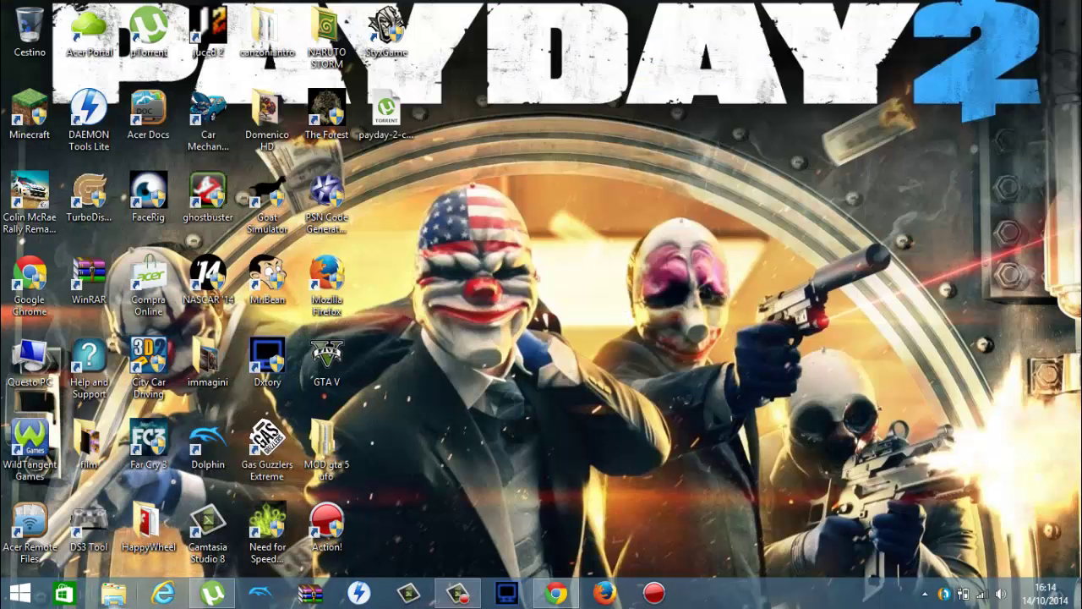
Step: Switch to Chrome to view the PayDay 2 torrent page on KickassTorrents, and minimize the browser
click(555, 594)
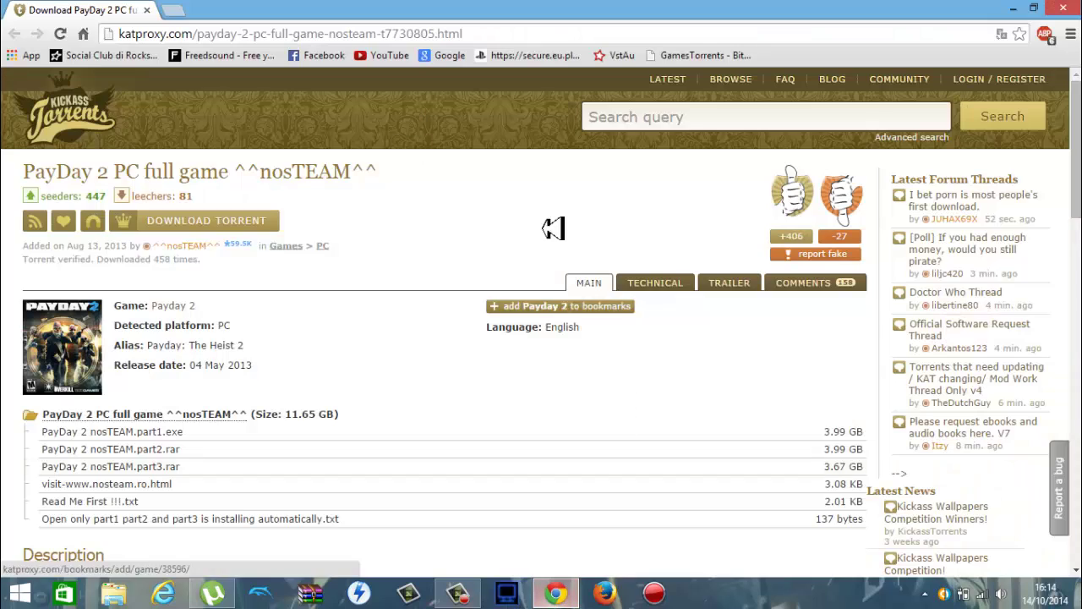
click(84, 142)
click(255, 225)
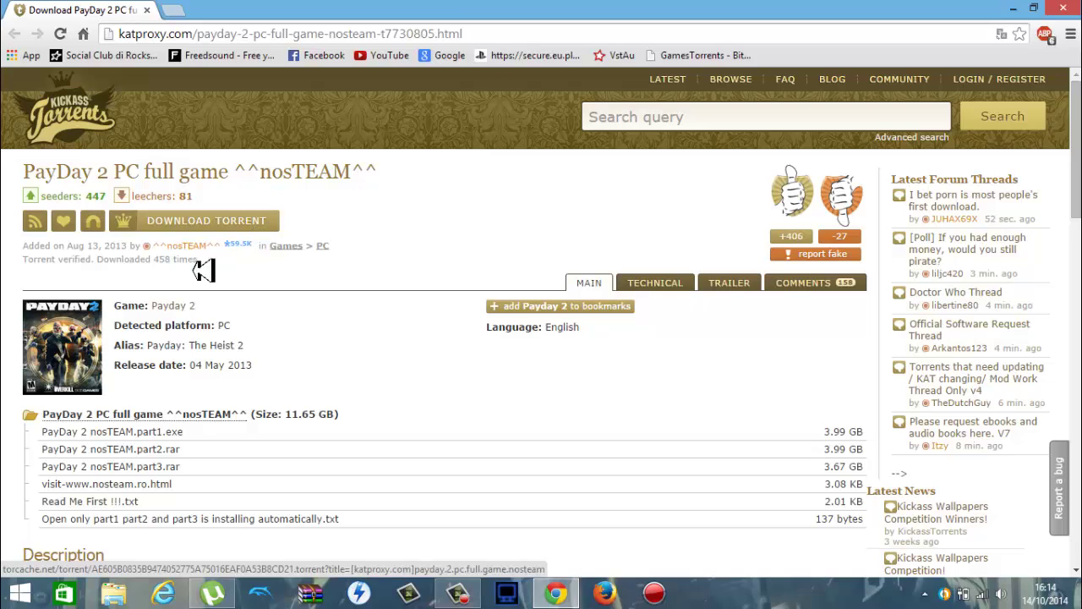
click(1013, 9)
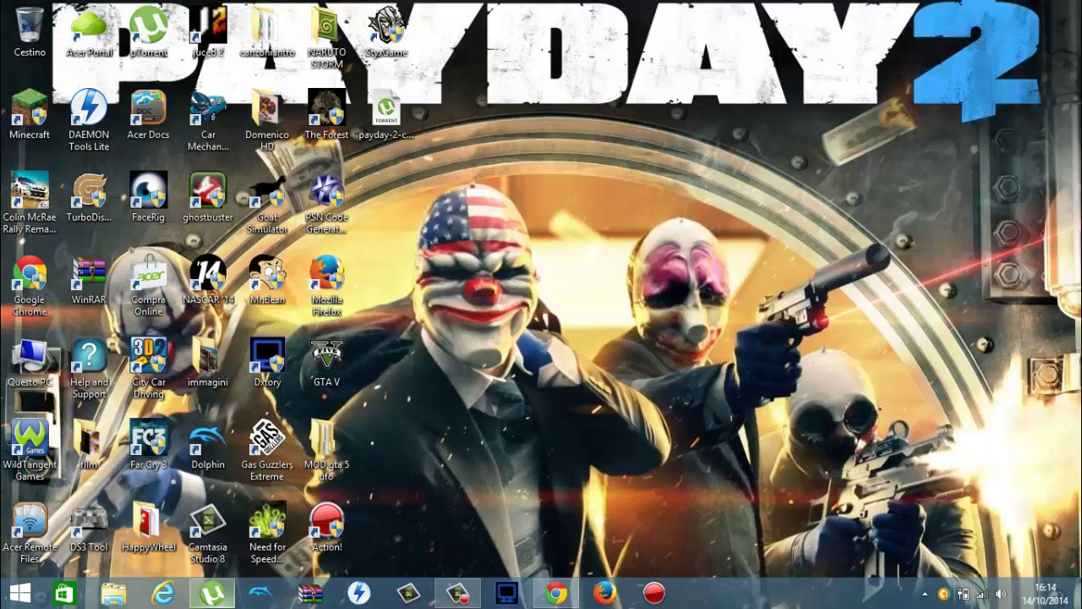
Step: From µTorrent, open the PayDay 2 PC full game torrent's download folder, leaving only the folder window in view
click(212, 592)
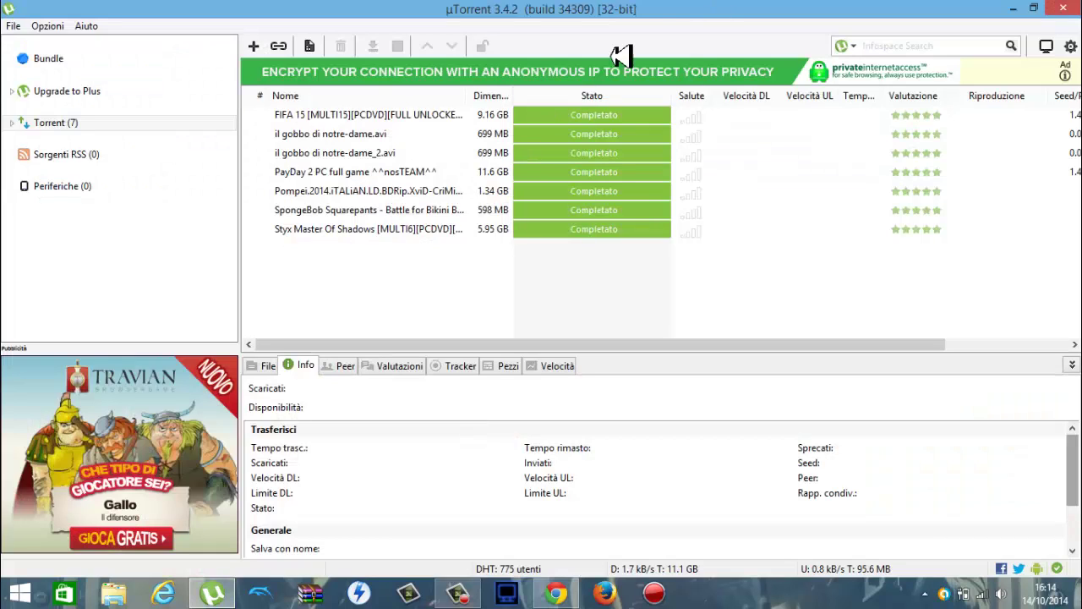
right_click(355, 177)
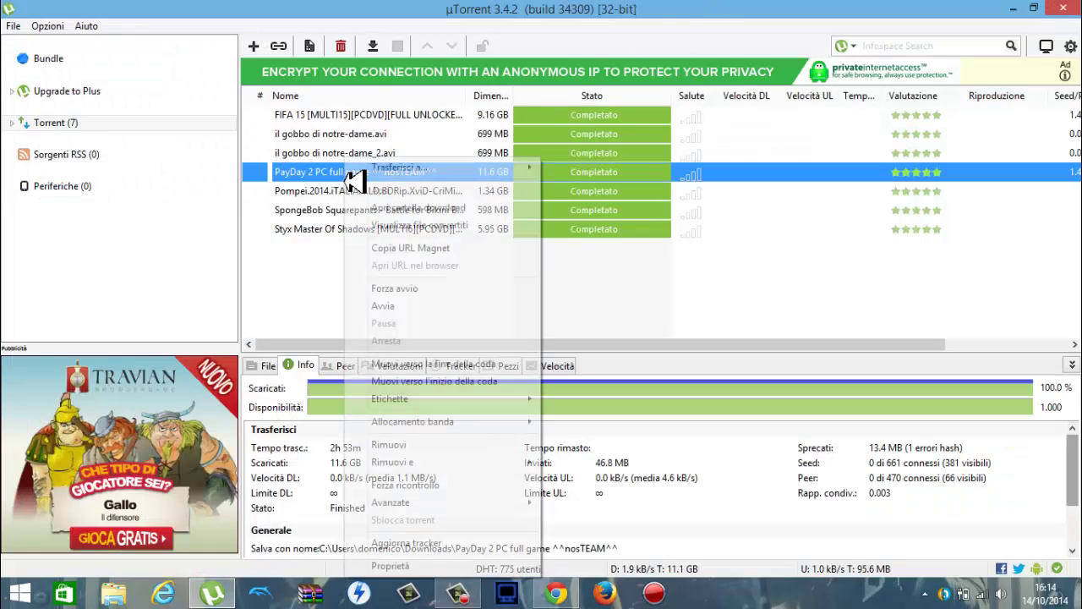
click(443, 208)
click(512, 328)
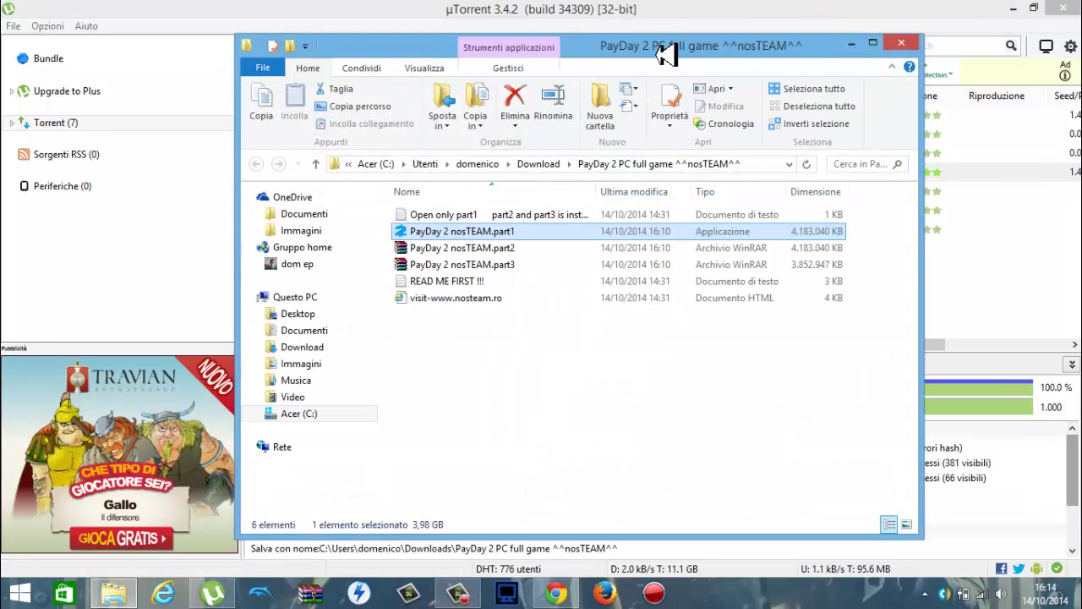
click(1014, 10)
drag(548, 68, 665, 82)
drag(776, 77, 689, 73)
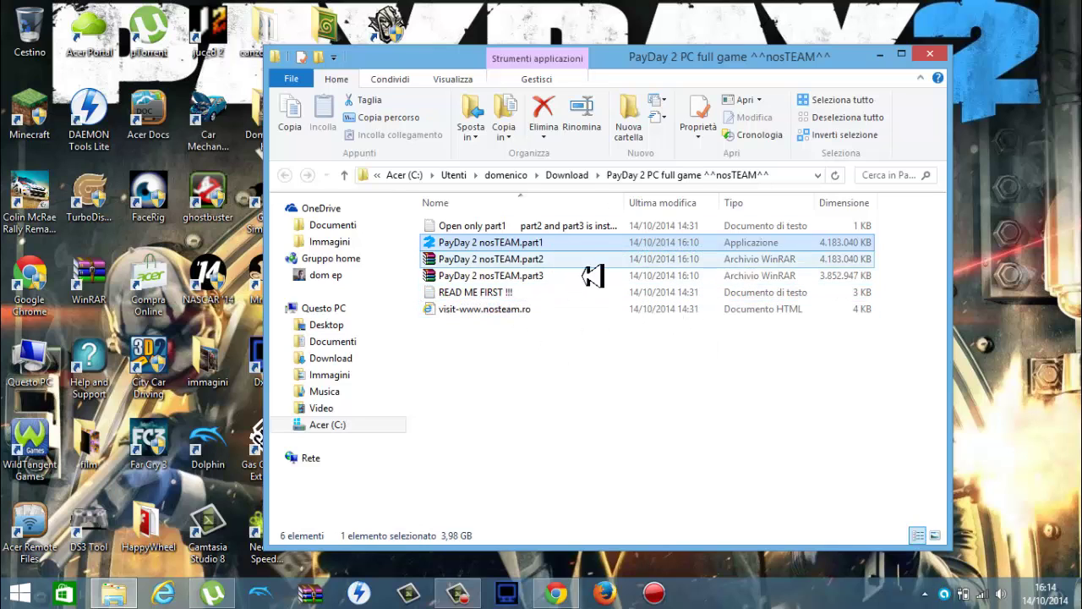
Step: Run the PayDay 2 nosTEAM.part1 application as administrator
click(637, 387)
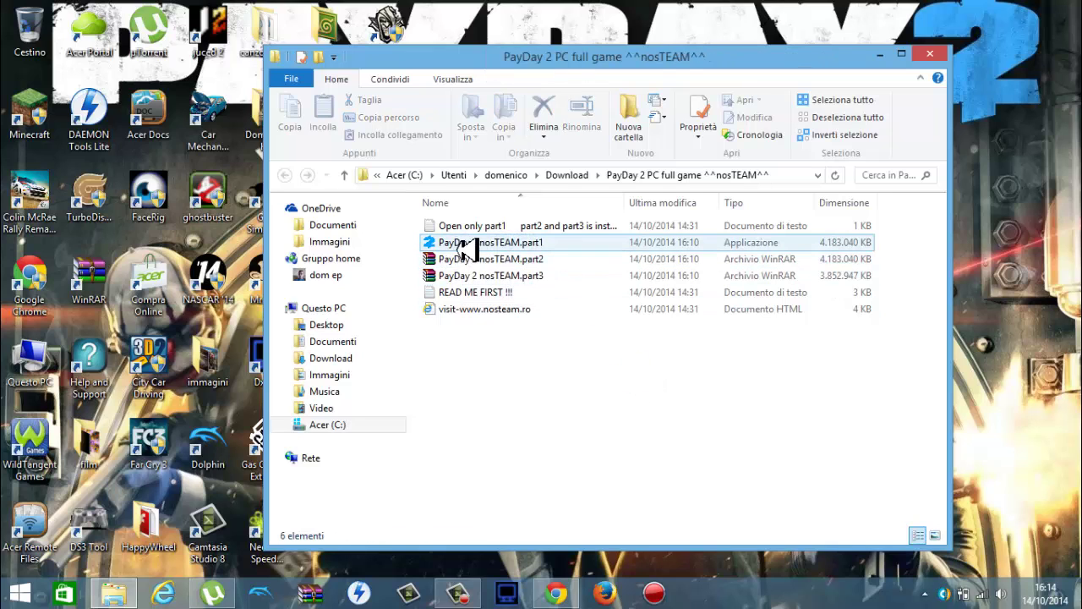
right_click(528, 251)
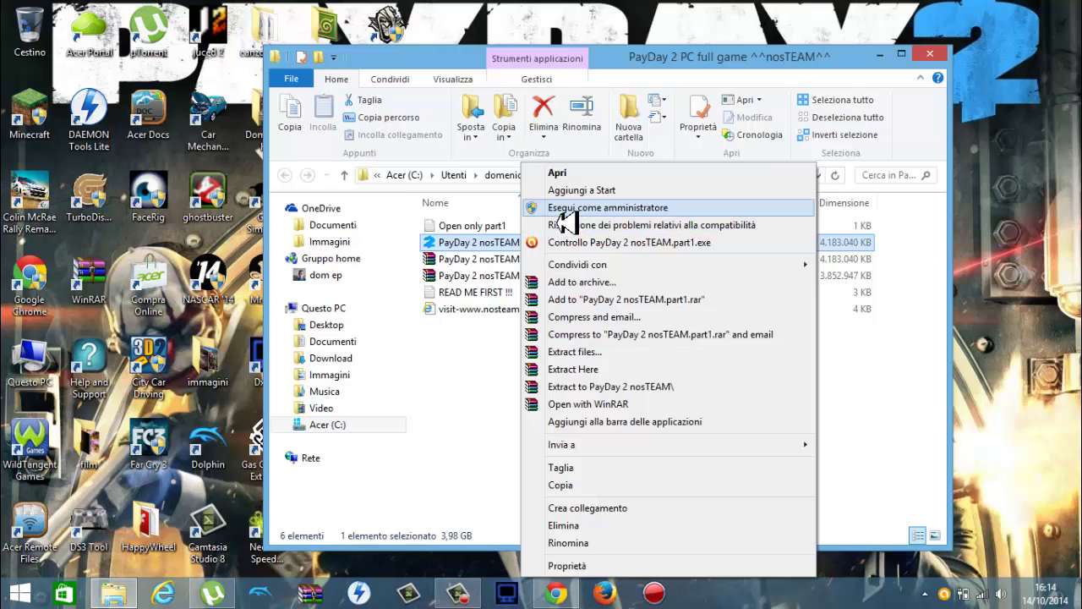
click(563, 209)
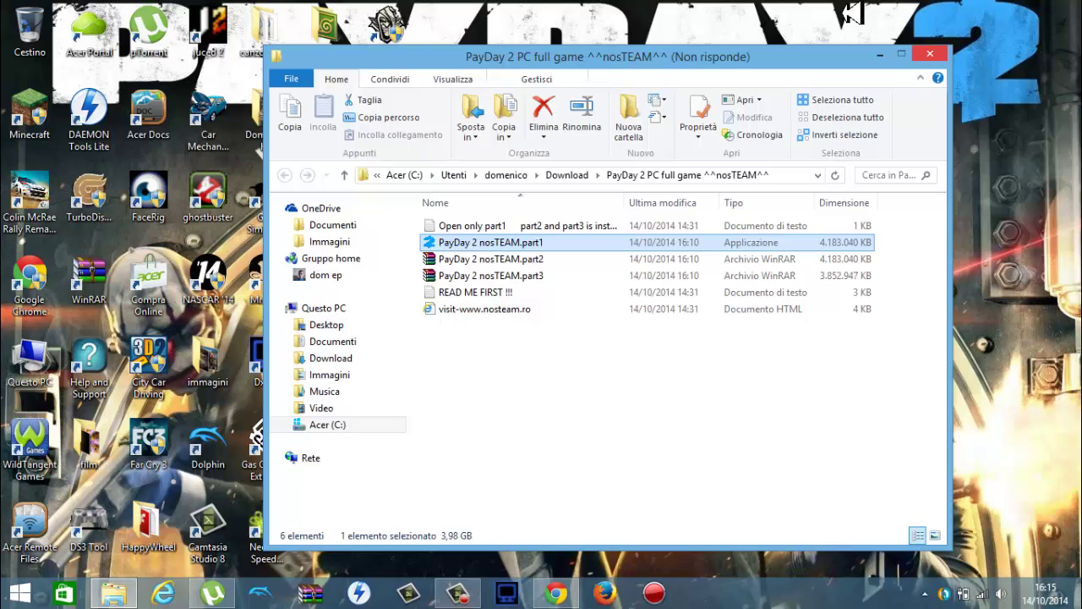
drag(727, 59, 696, 58)
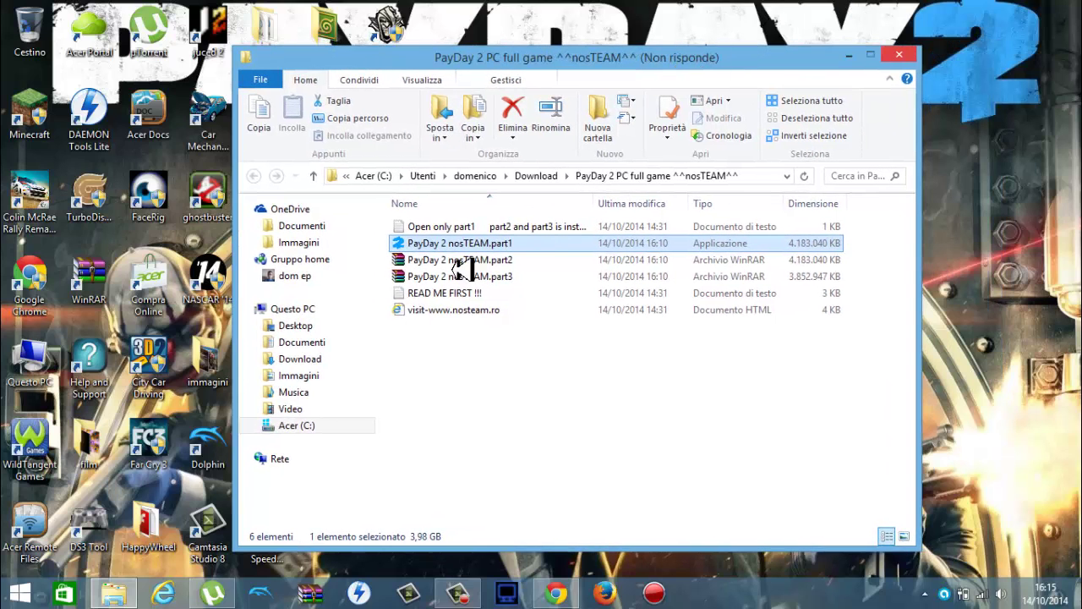
click(445, 258)
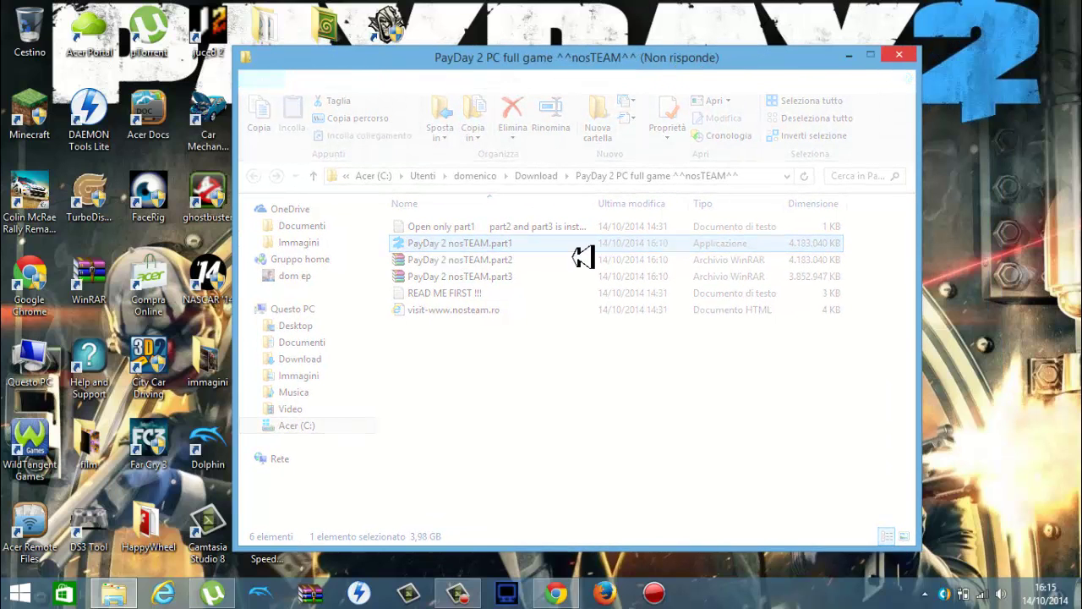
drag(617, 73, 667, 80)
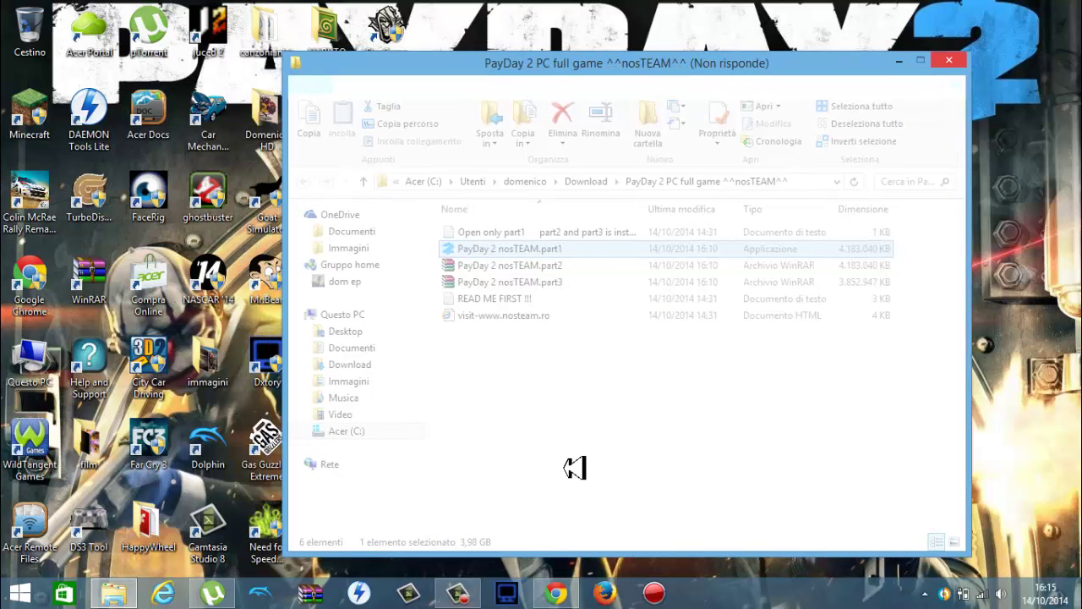
click(457, 591)
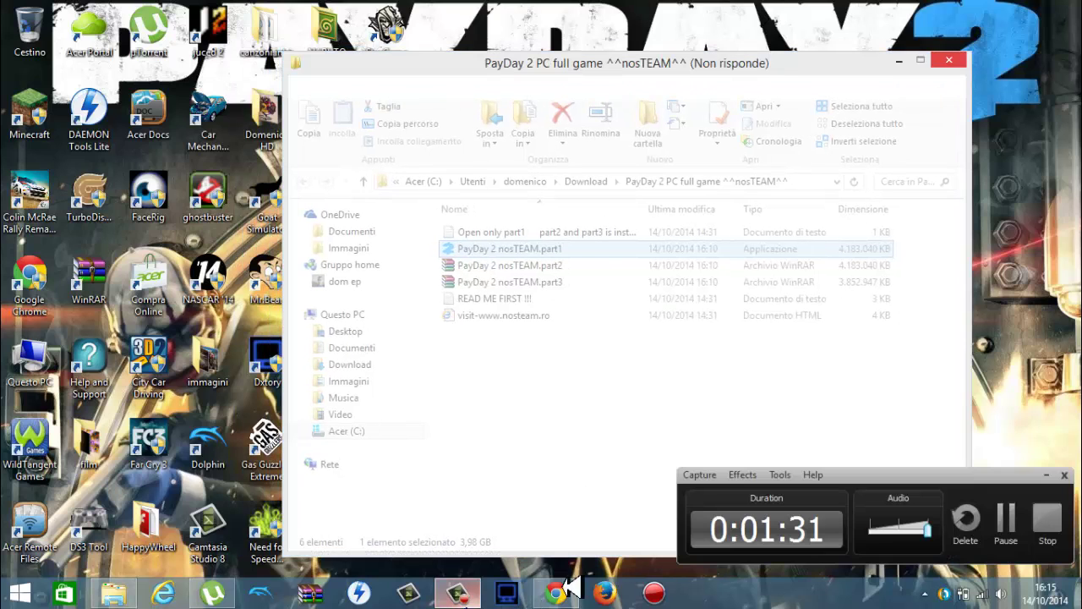
click(1018, 533)
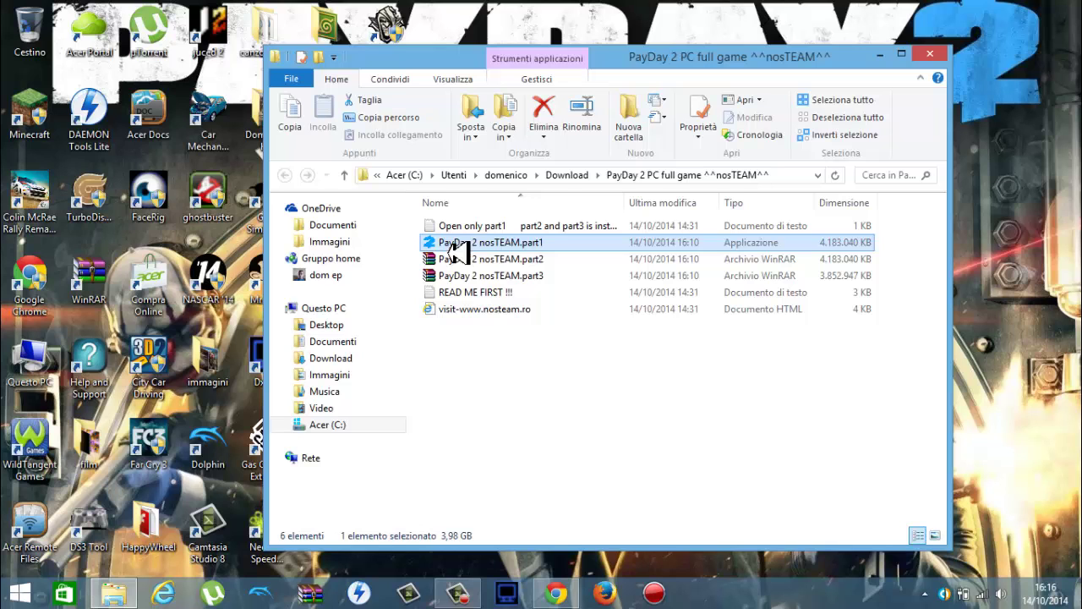
click(880, 54)
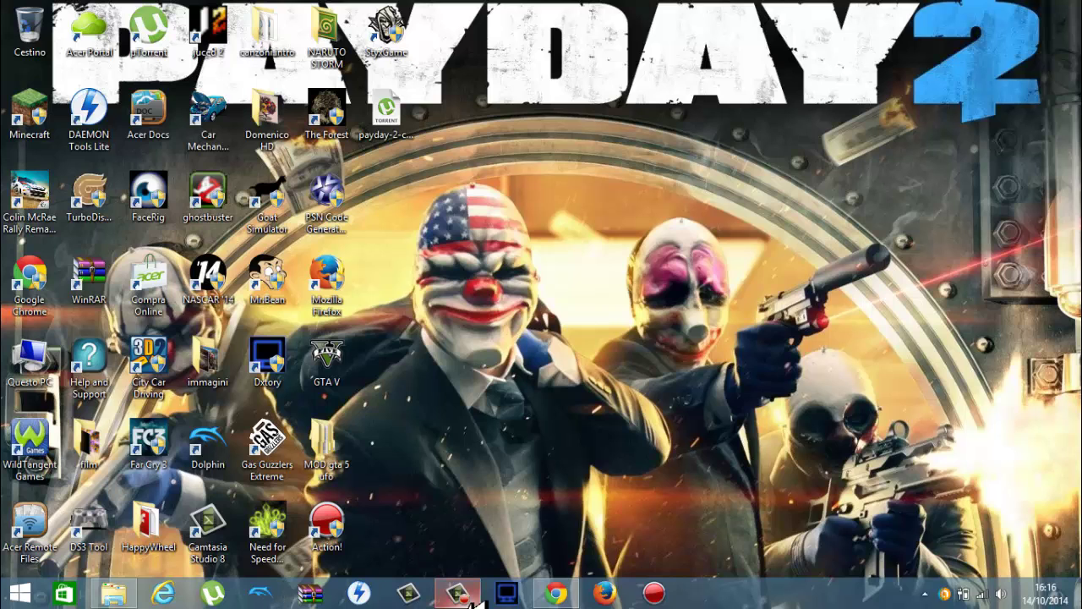
click(113, 591)
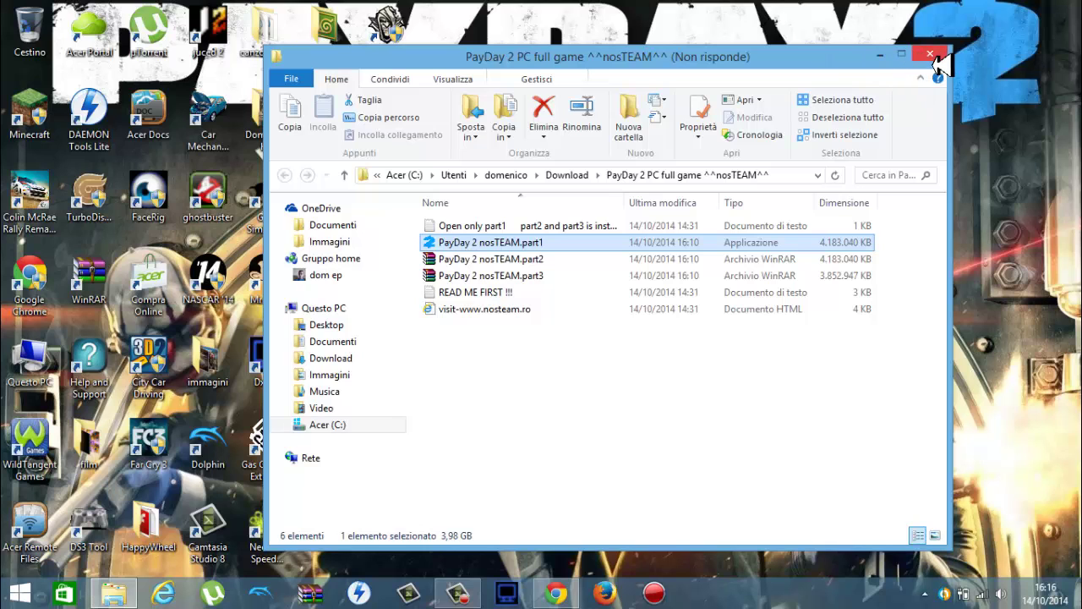
click(882, 55)
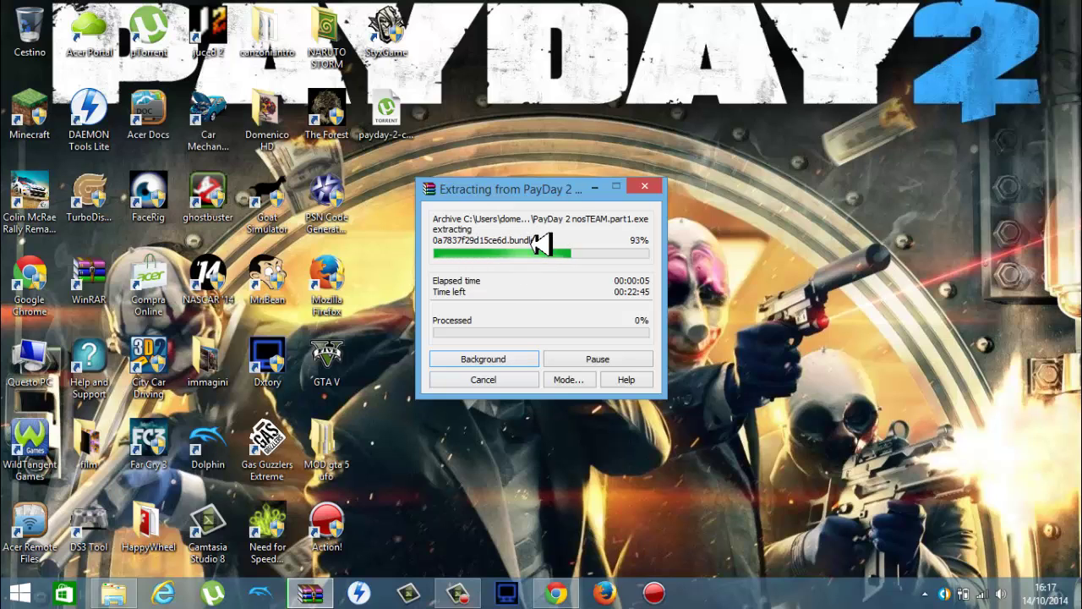
Step: Restore the PayDay 2 download folder window and place it side by side with the extraction progress window
click(113, 592)
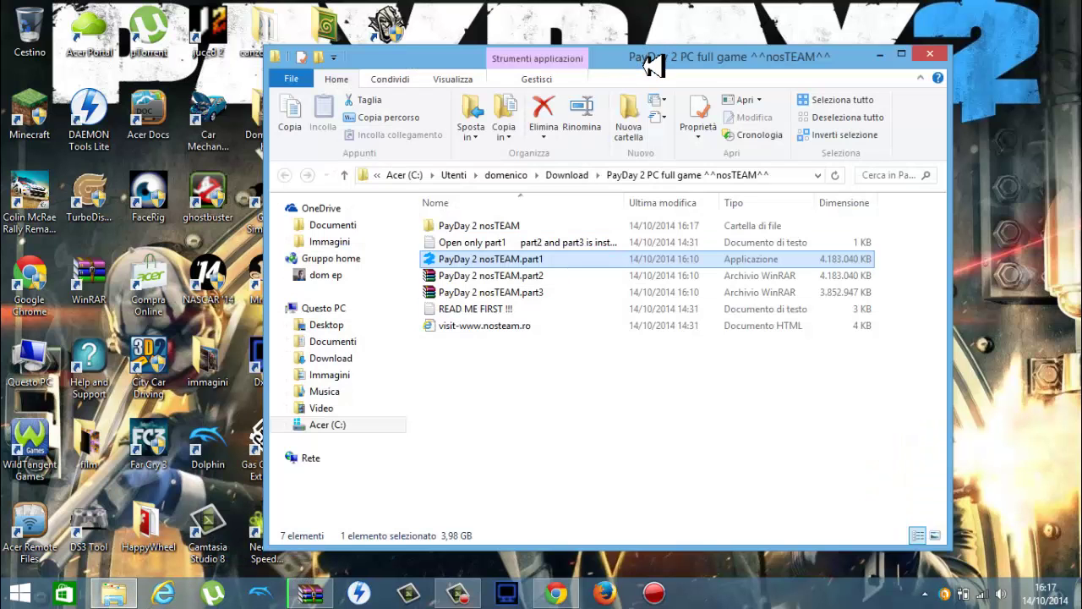
drag(652, 67, 101, 51)
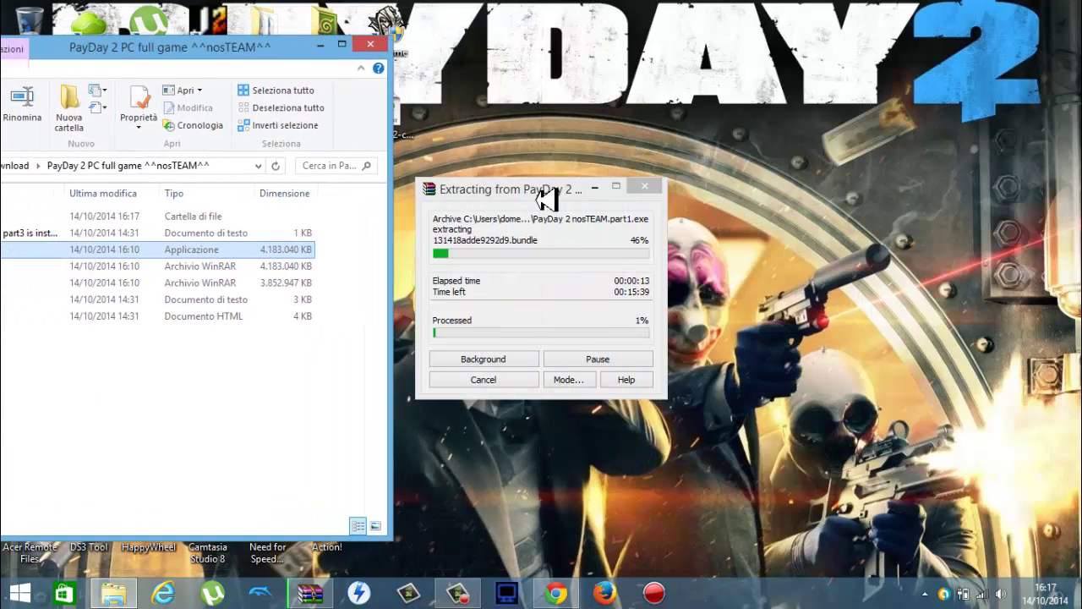
drag(548, 197, 638, 202)
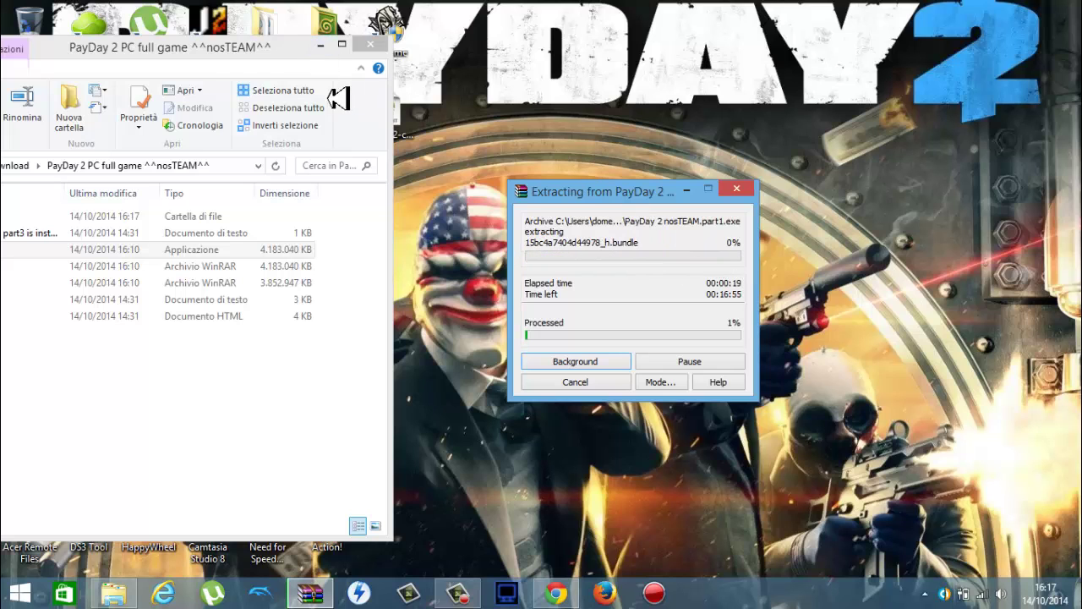
drag(232, 51, 302, 57)
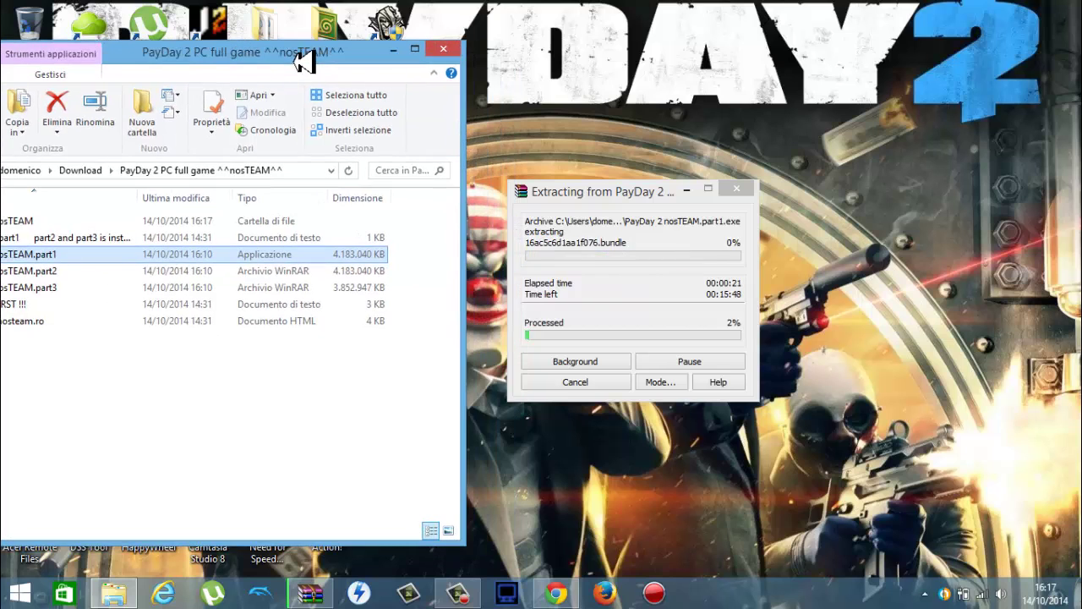
click(457, 593)
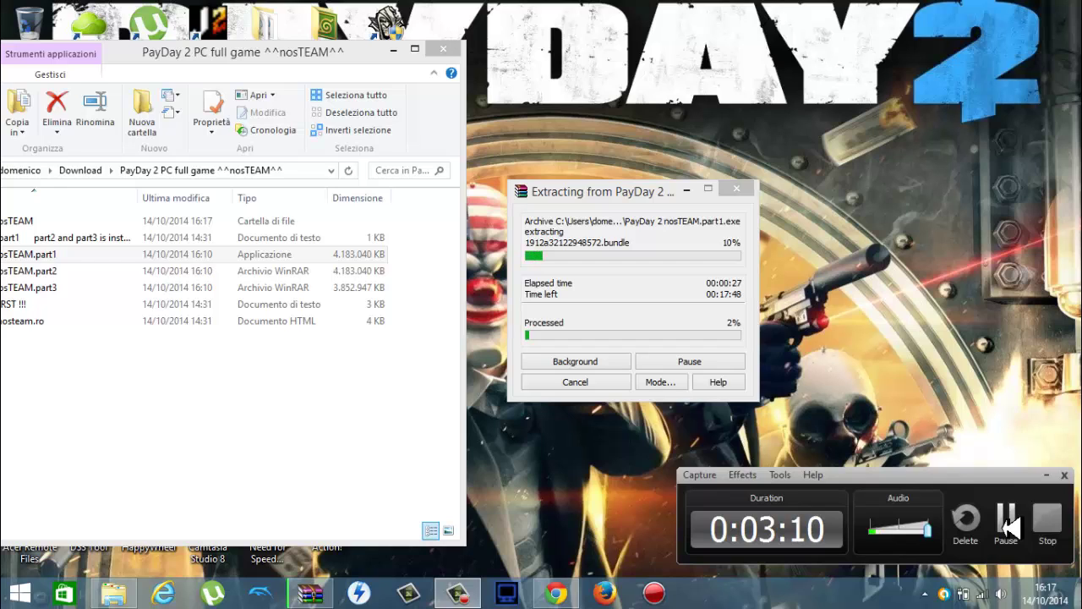
click(1008, 526)
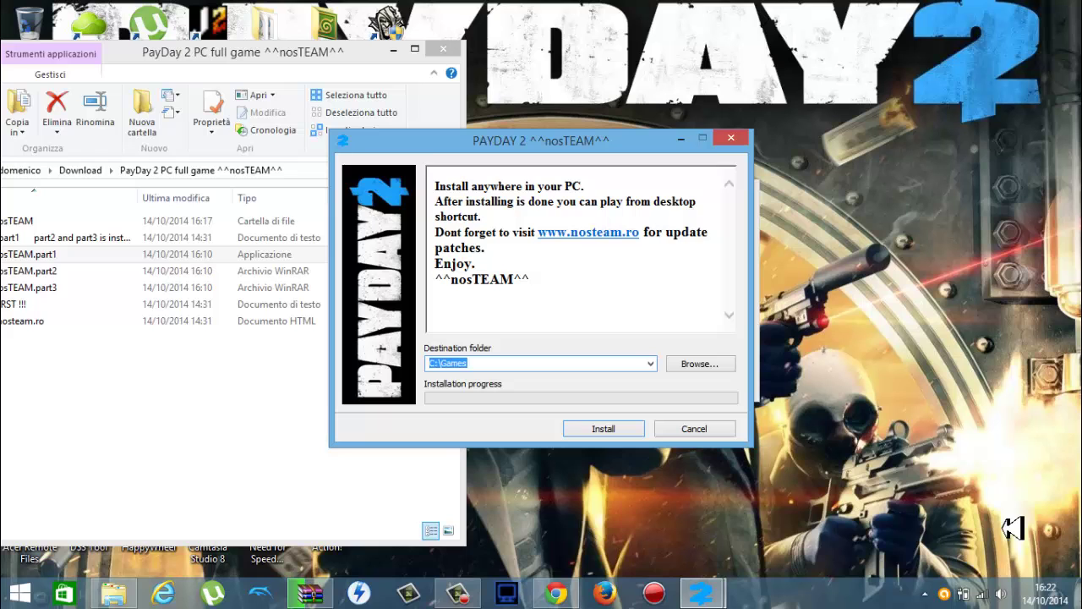
Step: Minimize the download folder window and close the duplicate PAYDAY 2 installer, keeping a single installer window open
click(248, 61)
drag(248, 60, 561, 111)
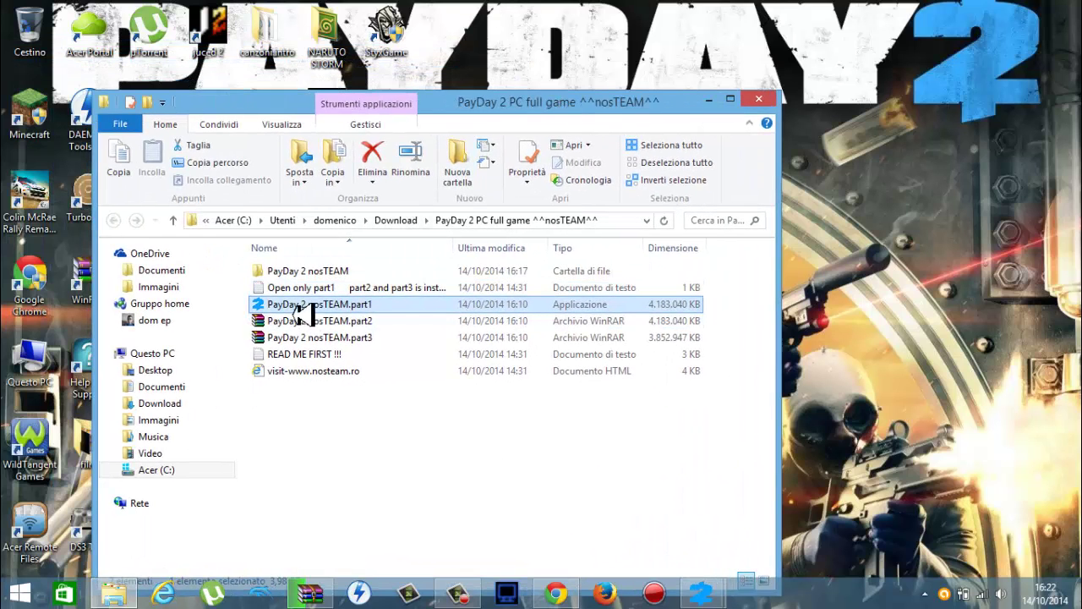
click(710, 101)
drag(541, 144, 803, 173)
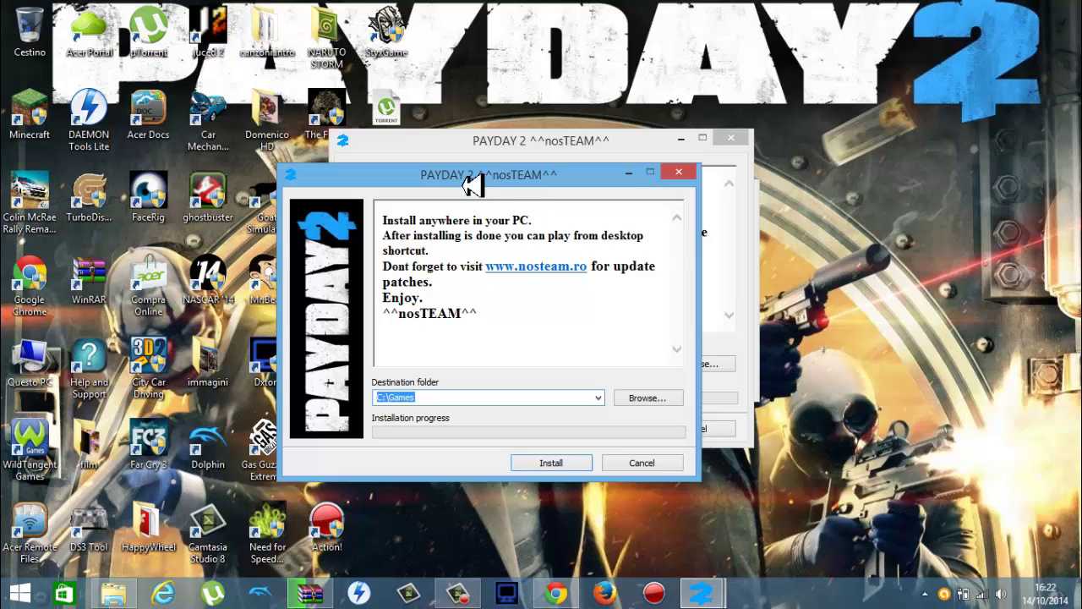
click(678, 172)
drag(640, 157, 680, 148)
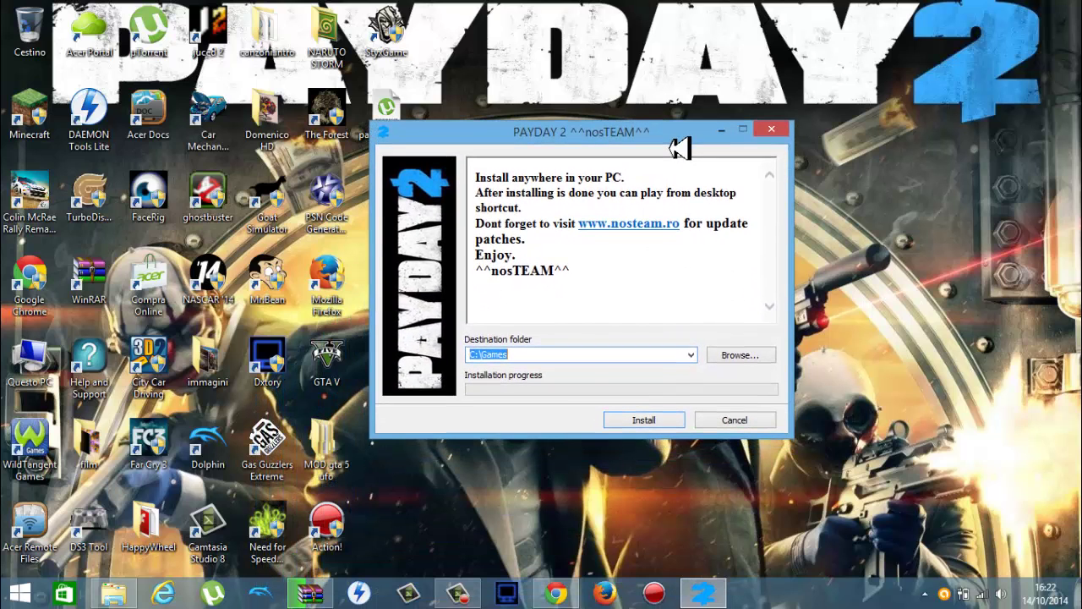
Step: Browse to the Programmi (x86) folder on the Acer (C:) drive and set it as the installer's destination folder
click(744, 362)
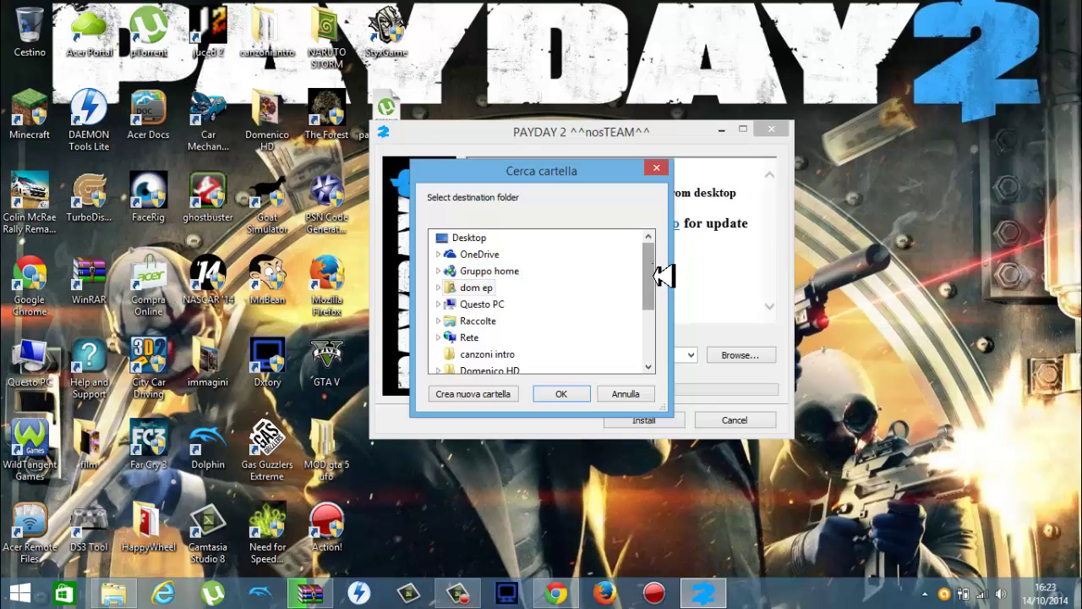
mouse_move(649, 275)
mouse_down()
mouse_move(651, 345)
mouse_move(649, 282)
mouse_up()
click(477, 271)
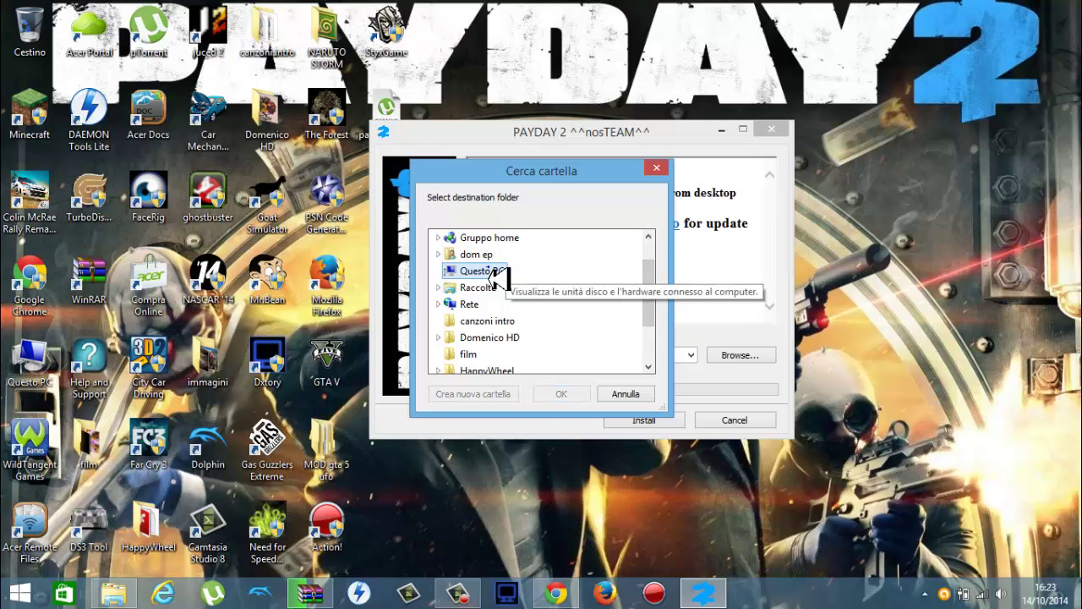
double_click(492, 272)
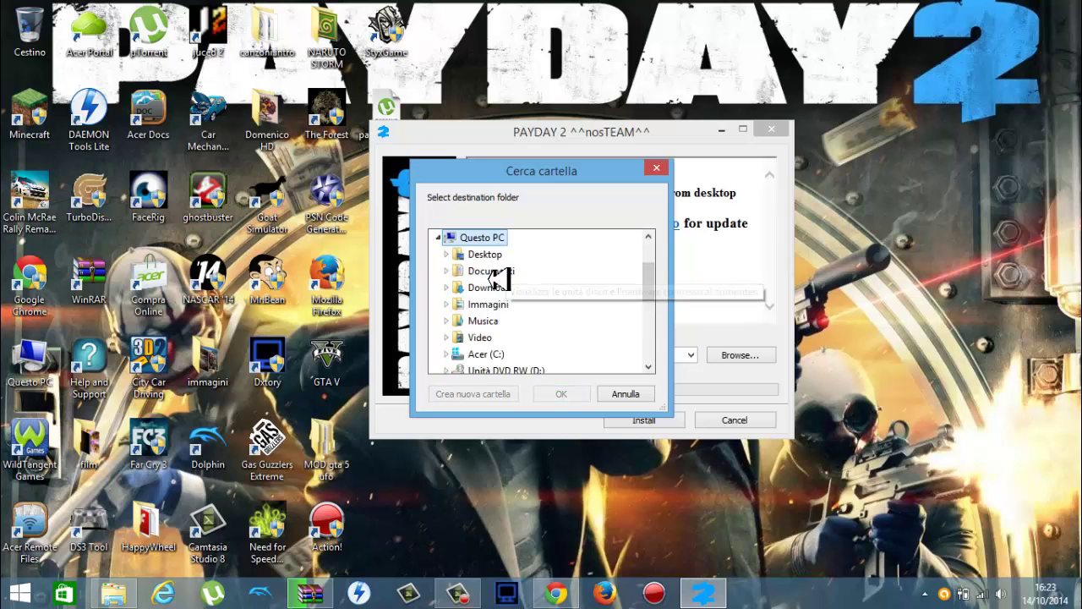
double_click(478, 360)
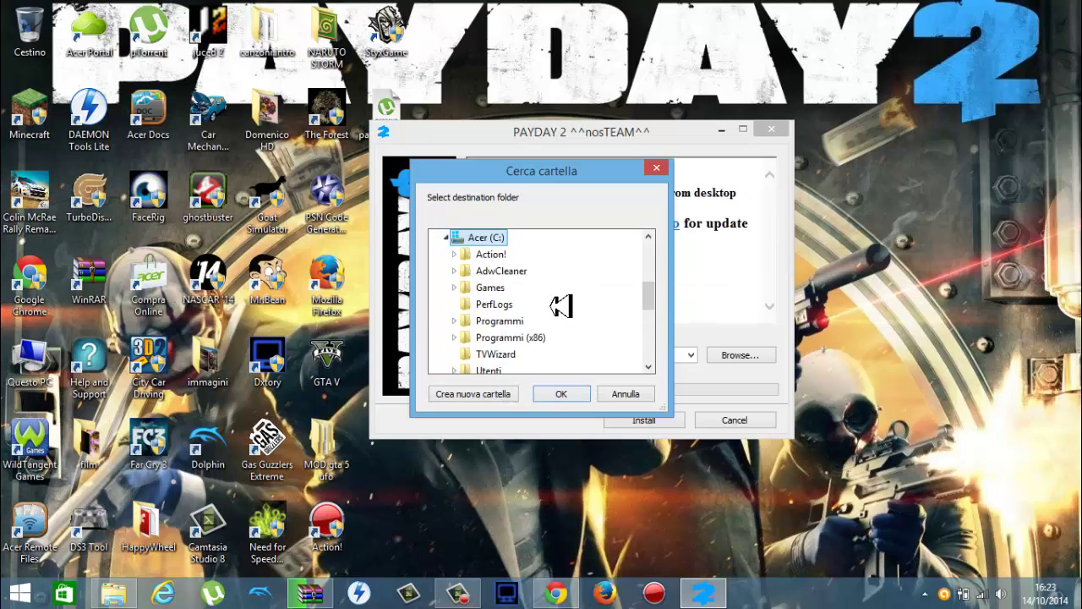
double_click(507, 337)
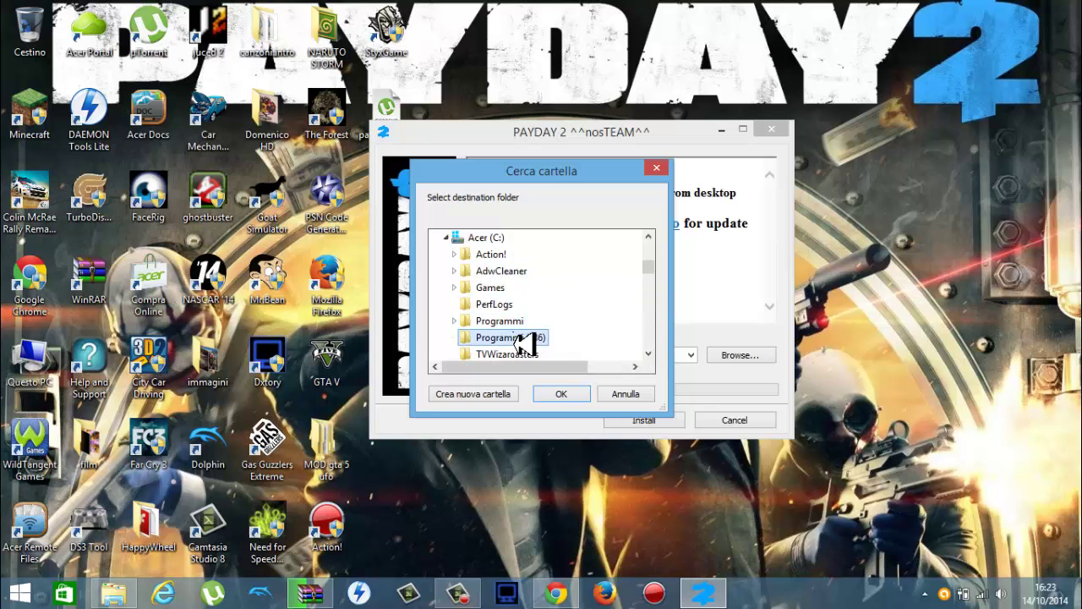
click(562, 394)
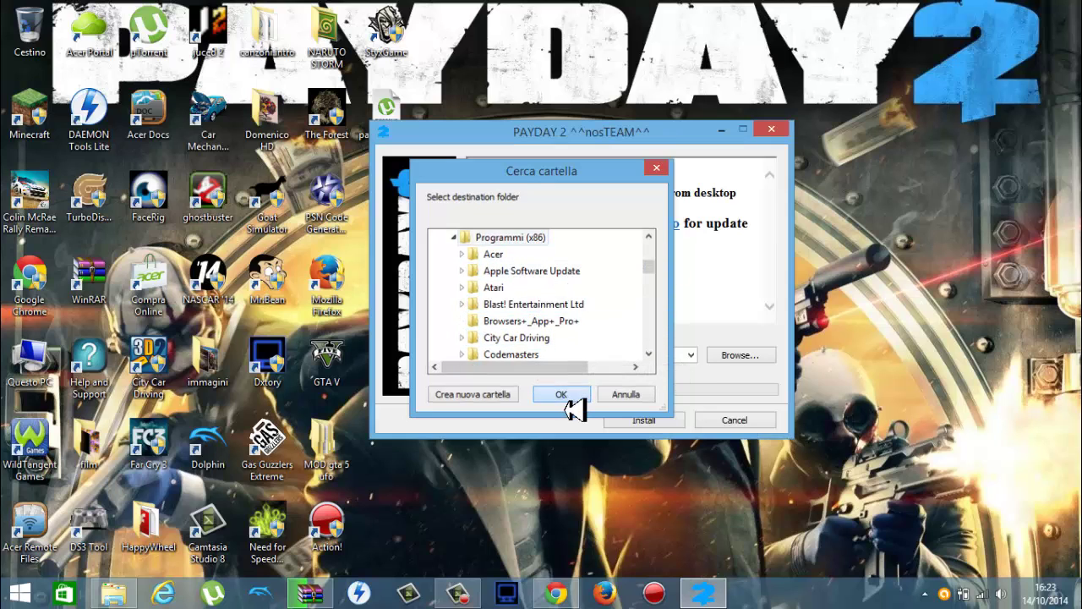
Step: Switch the installer's destination folder to the suggested C:\Games path
double_click(593, 360)
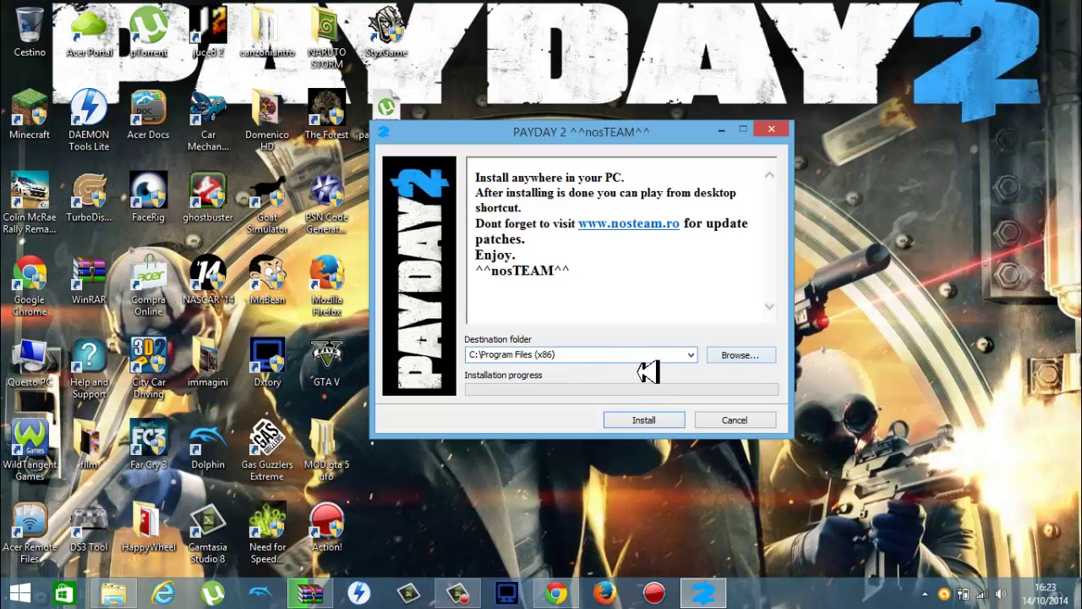
click(691, 356)
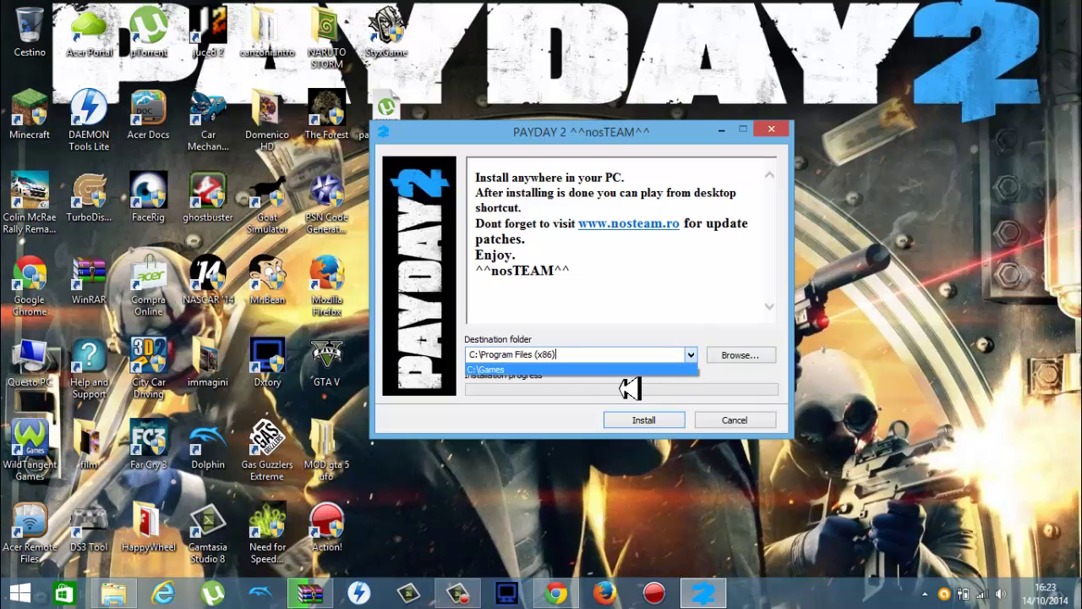
click(592, 372)
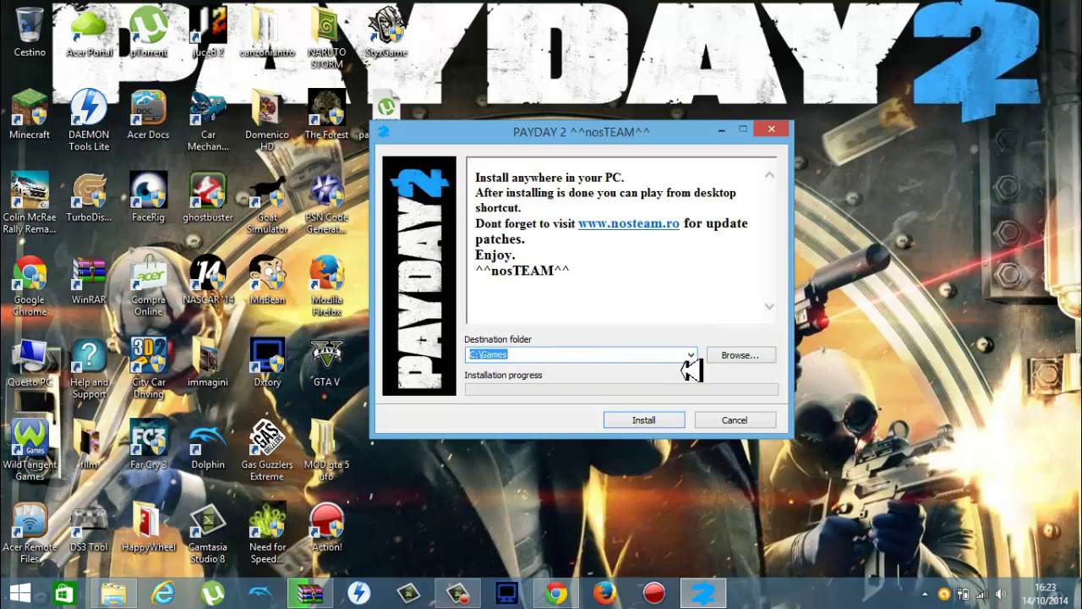
Step: Choose Programmi (x86) on the Acer (C:) drive as the destination folder and start the PAYDAY 2 installation
click(738, 357)
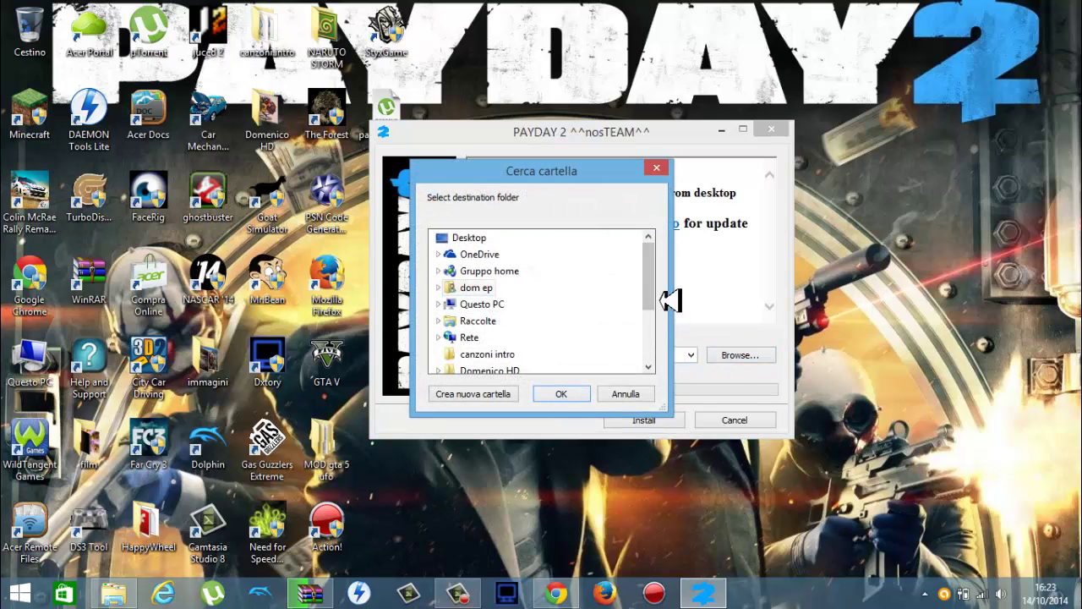
click(486, 306)
click(497, 356)
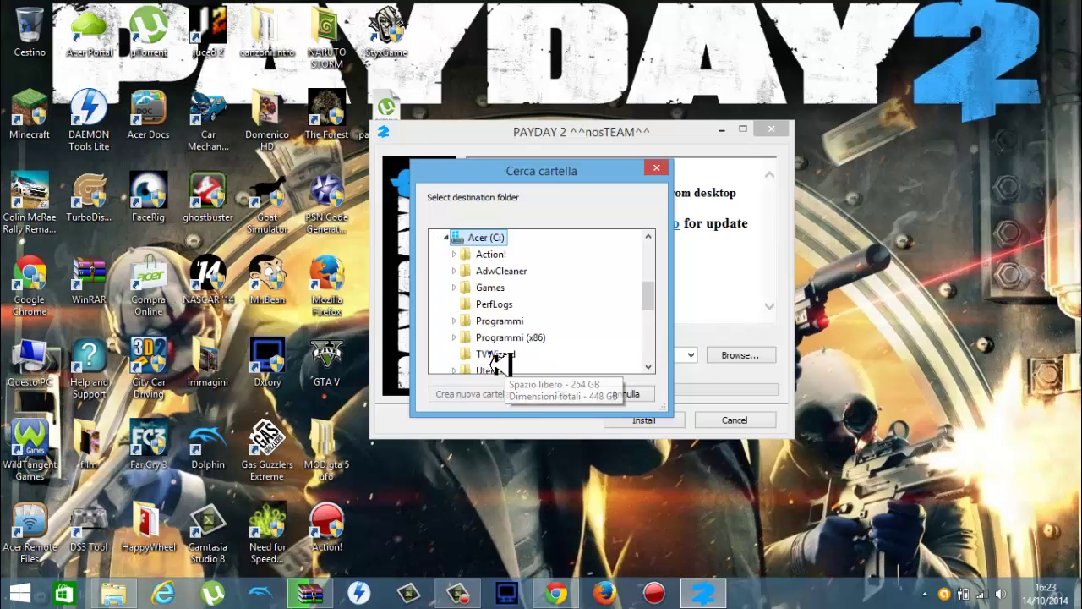
click(491, 288)
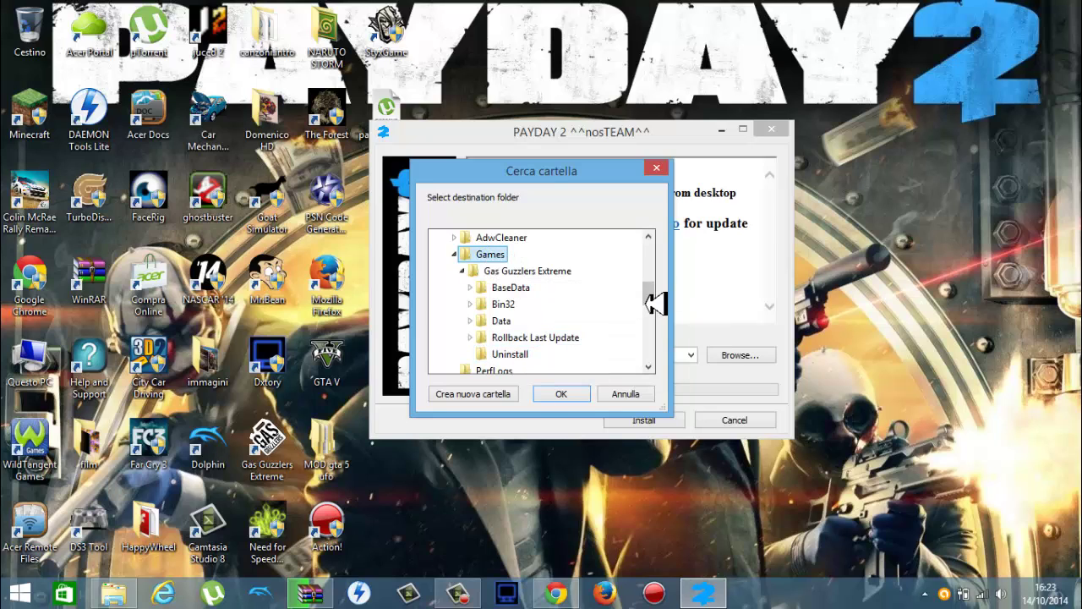
scroll(647, 303, down, 2)
double_click(541, 306)
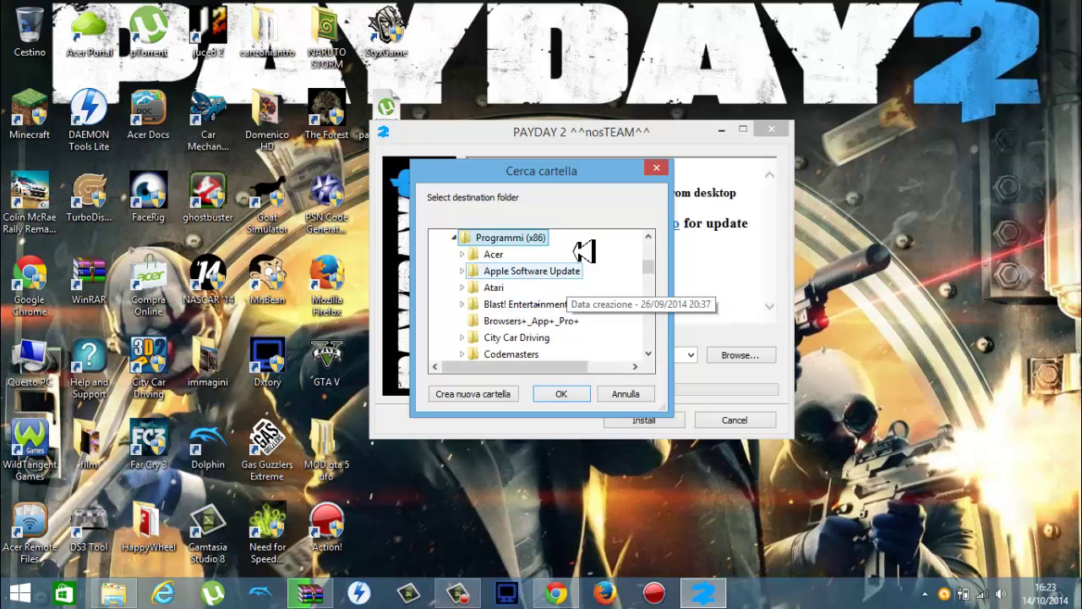
click(568, 396)
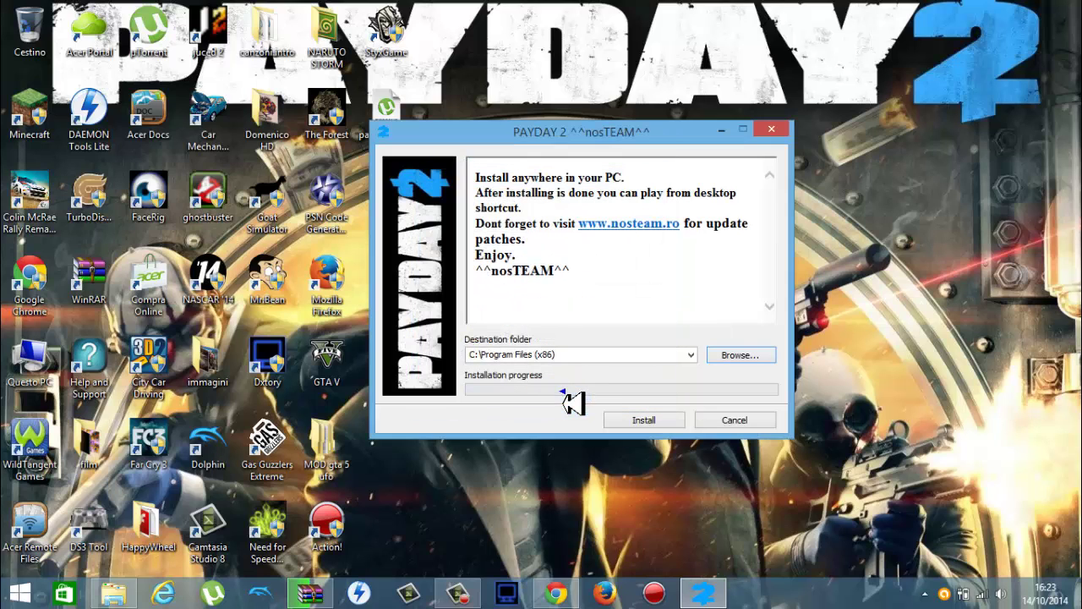
click(640, 423)
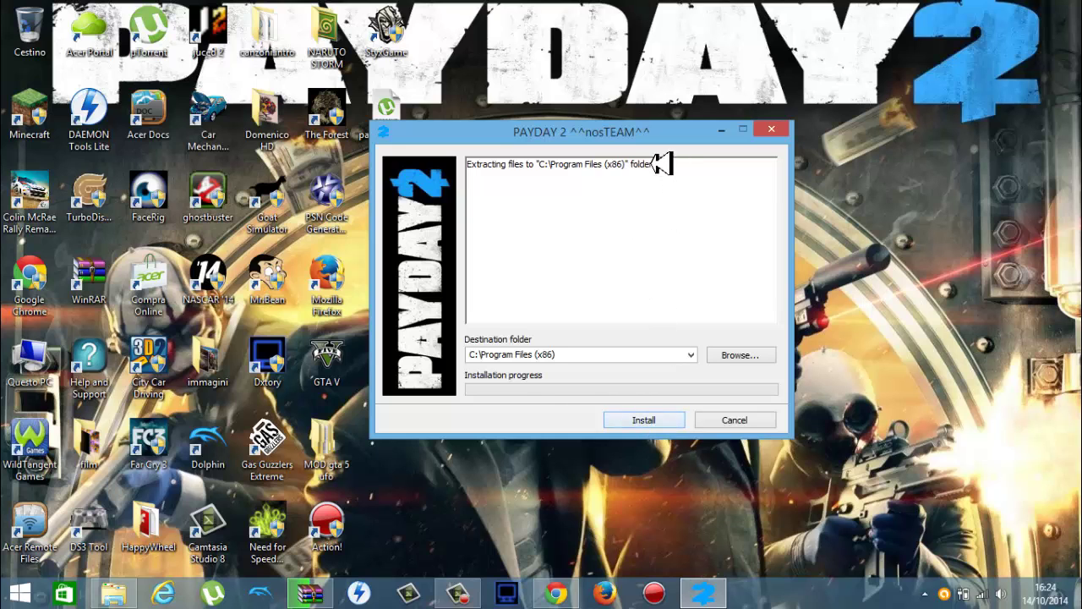
Step: Arrange the PAYDAY 2 installer window and the archive extraction progress window side by side without overlap
drag(607, 146, 631, 182)
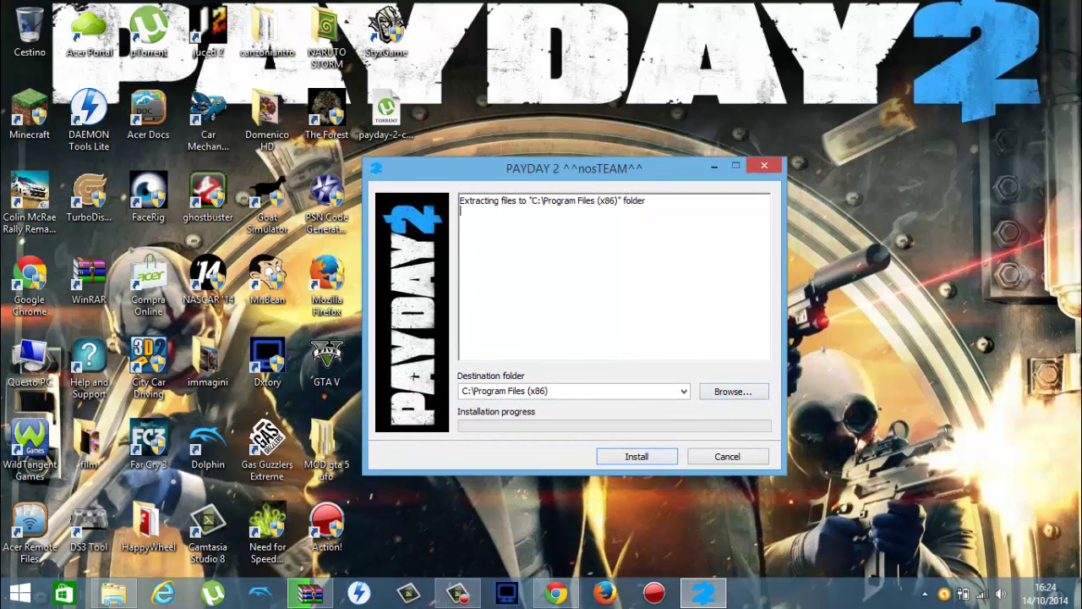
mouse_move(711, 600)
click(653, 592)
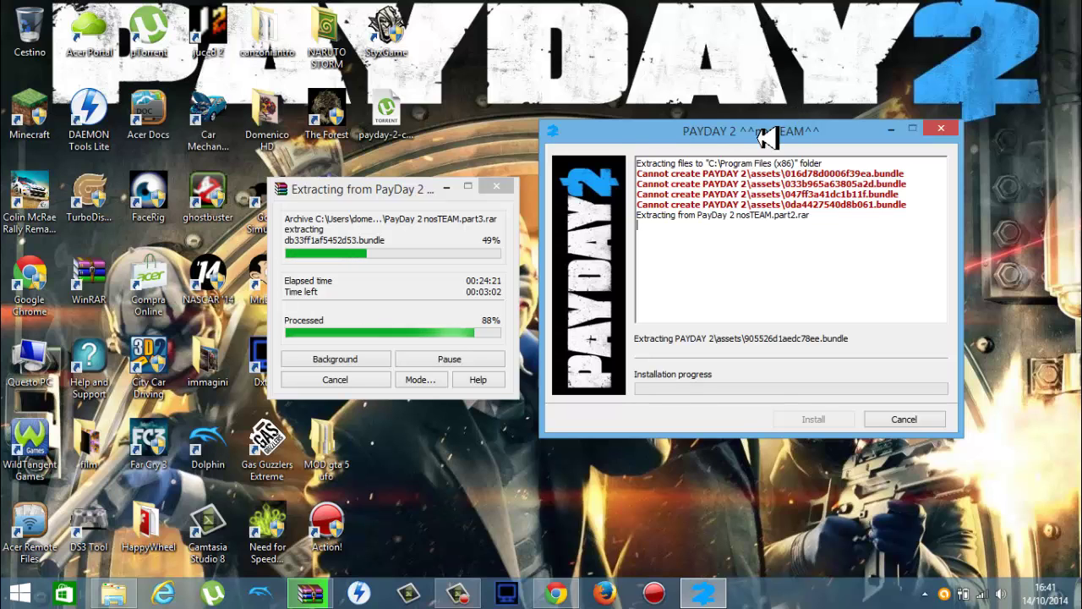
drag(765, 137, 790, 146)
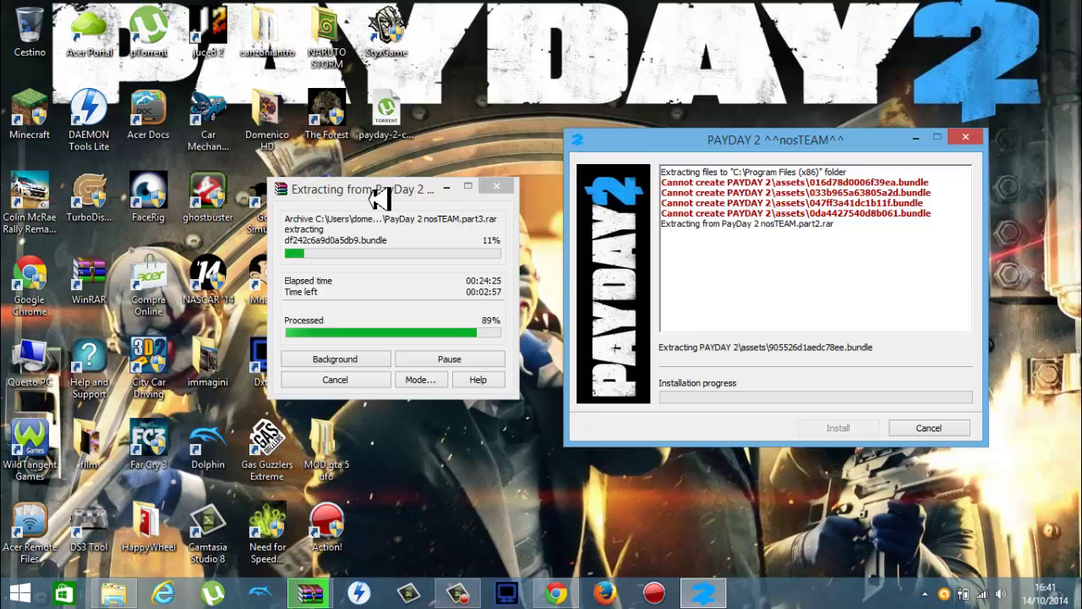
drag(376, 198, 413, 189)
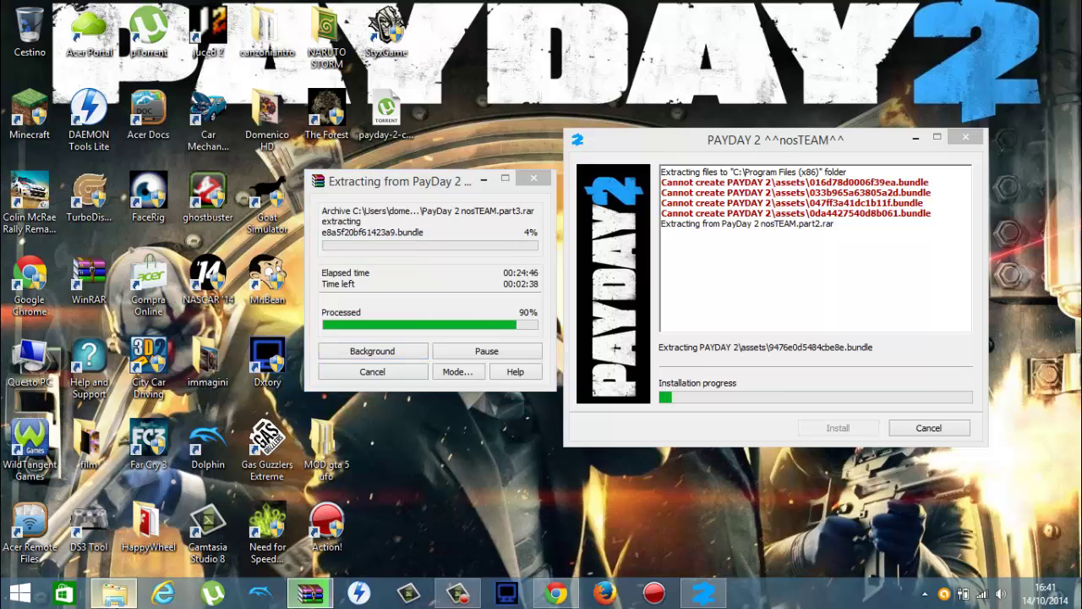
Step: Check the contents of the PayDay 2 nosTEAM subfolder in the download folder, return to the parent folder and minimize the window
click(114, 592)
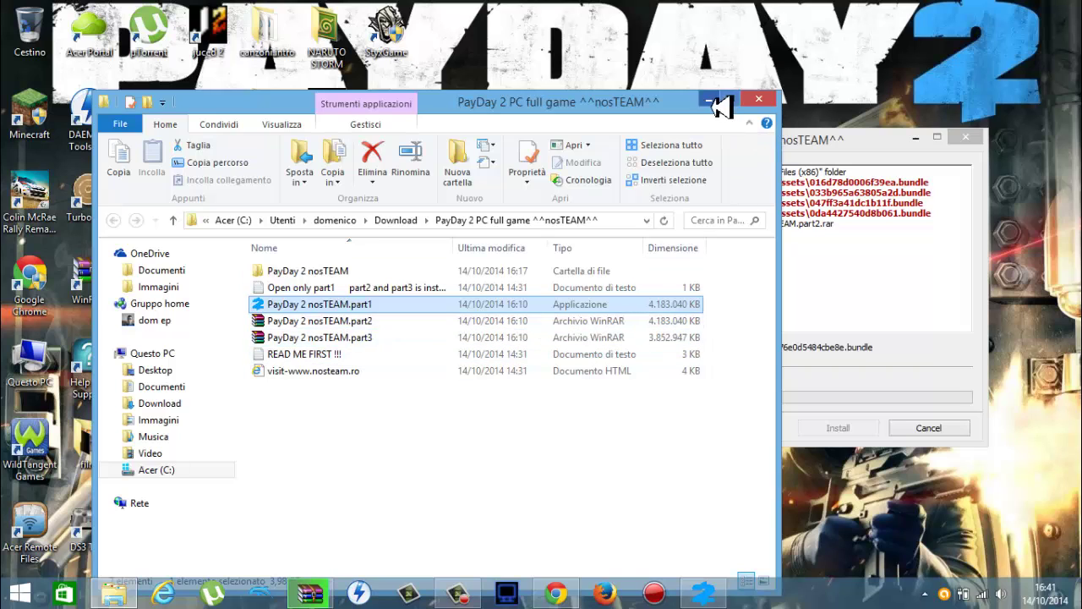
click(292, 273)
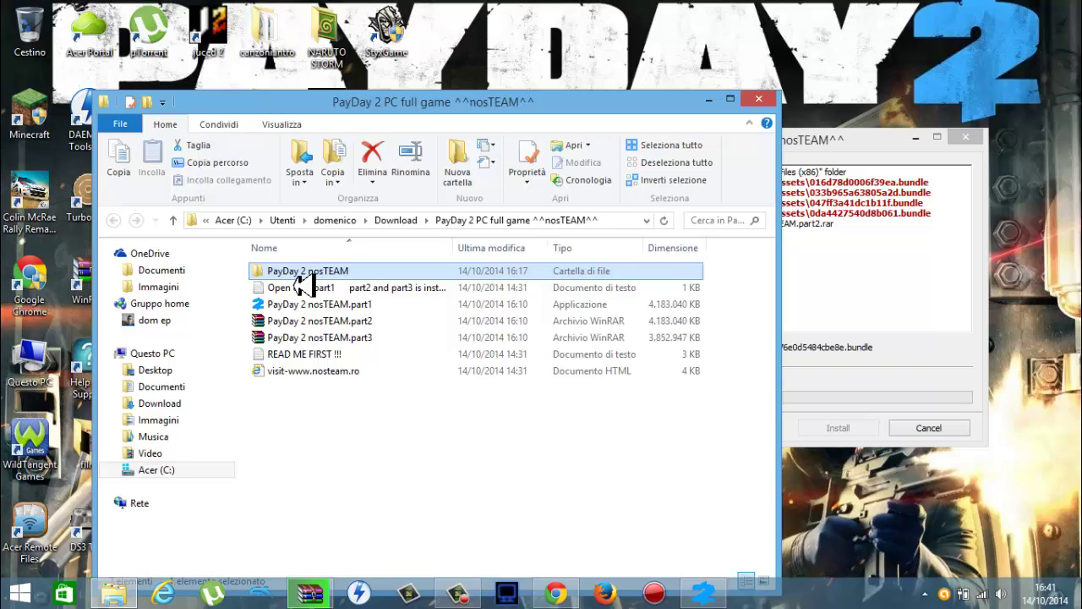
double_click(296, 277)
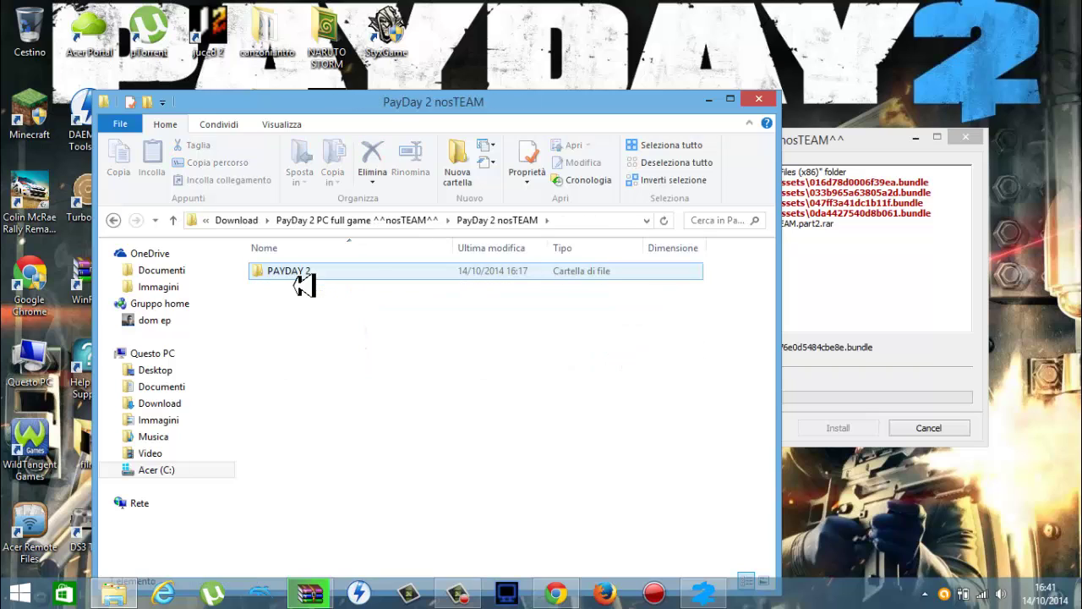
click(113, 221)
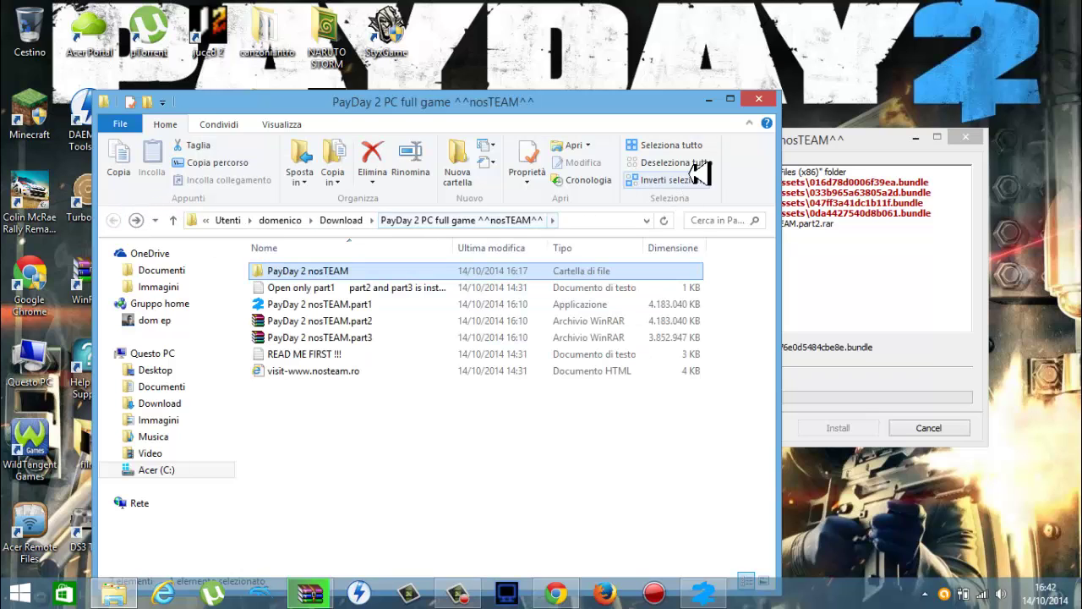
click(709, 102)
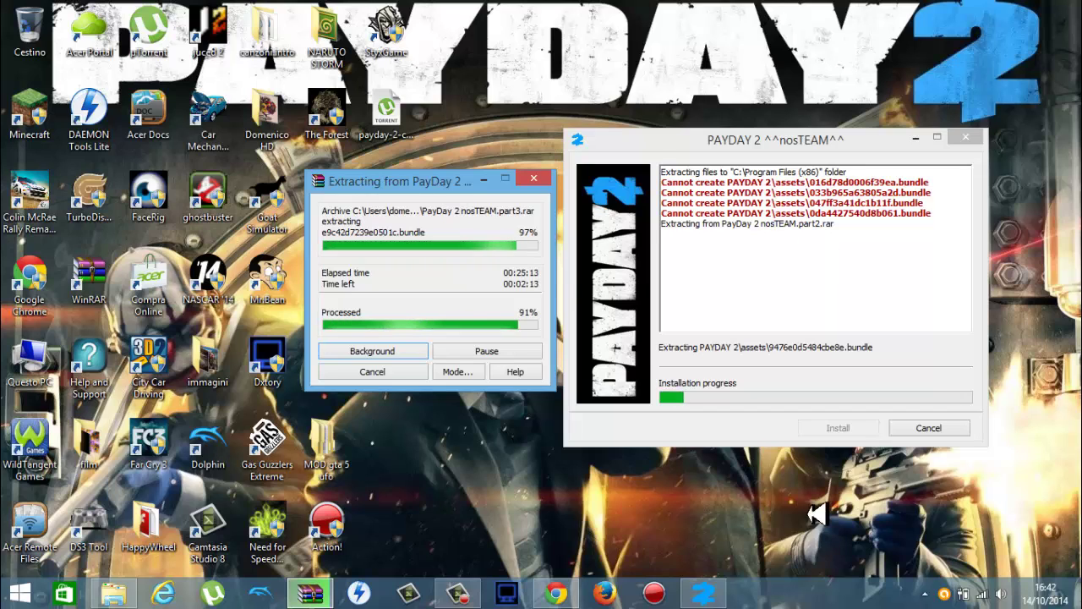
click(454, 595)
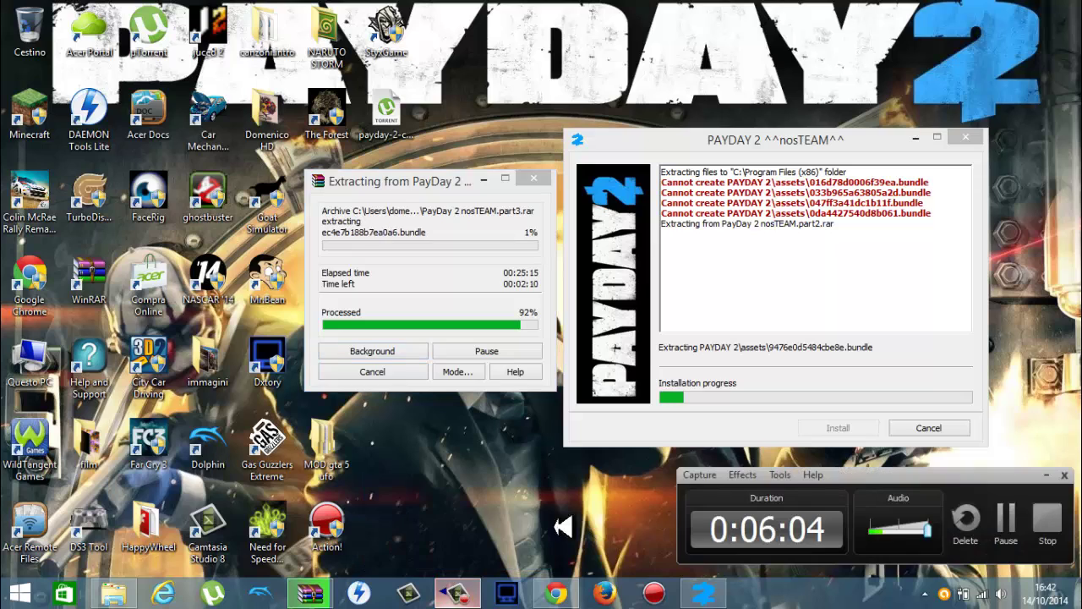
click(1027, 525)
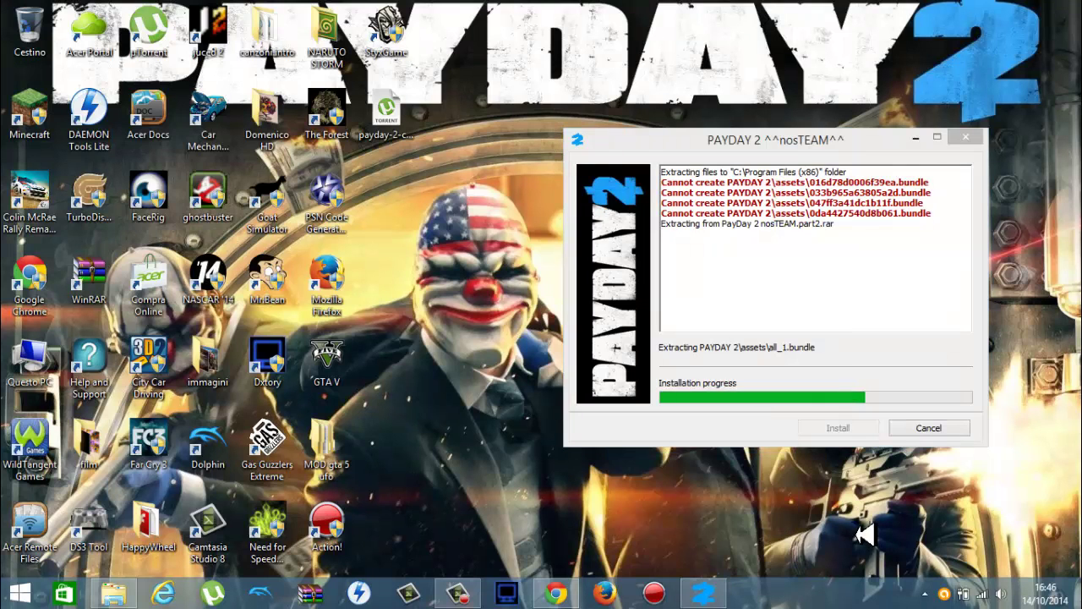
Step: Move the PAYDAY 2 installer window toward the middle of the desktop and minimize it while it keeps extracting
drag(791, 147, 664, 173)
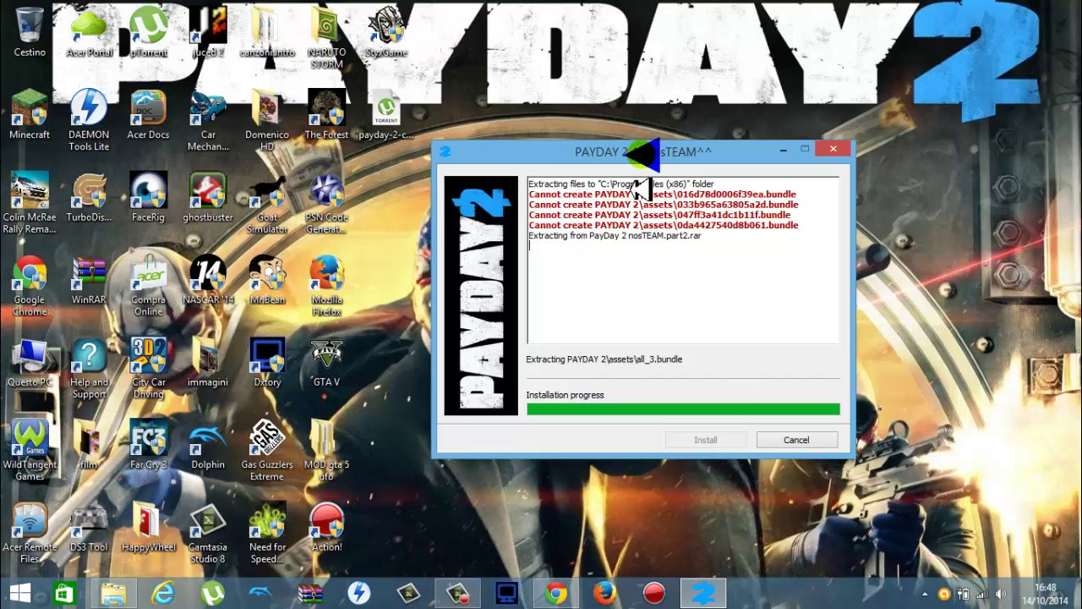
drag(662, 163, 658, 144)
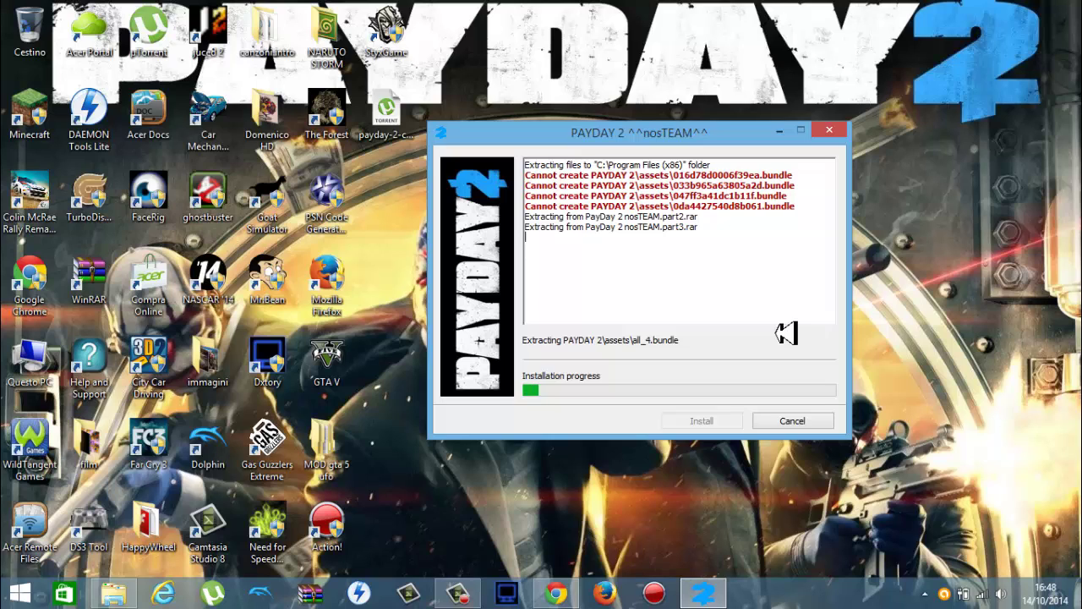
click(780, 132)
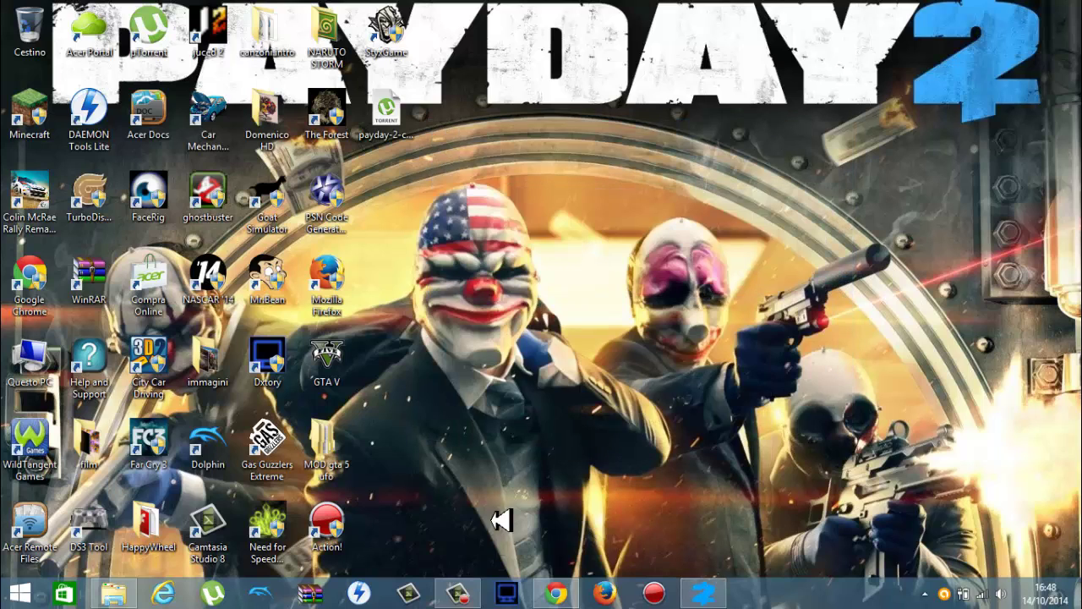
Step: Switch to Google Chrome and examine the PayDay 2 torrent page's file list and description, highlighting the game's listed language
click(556, 593)
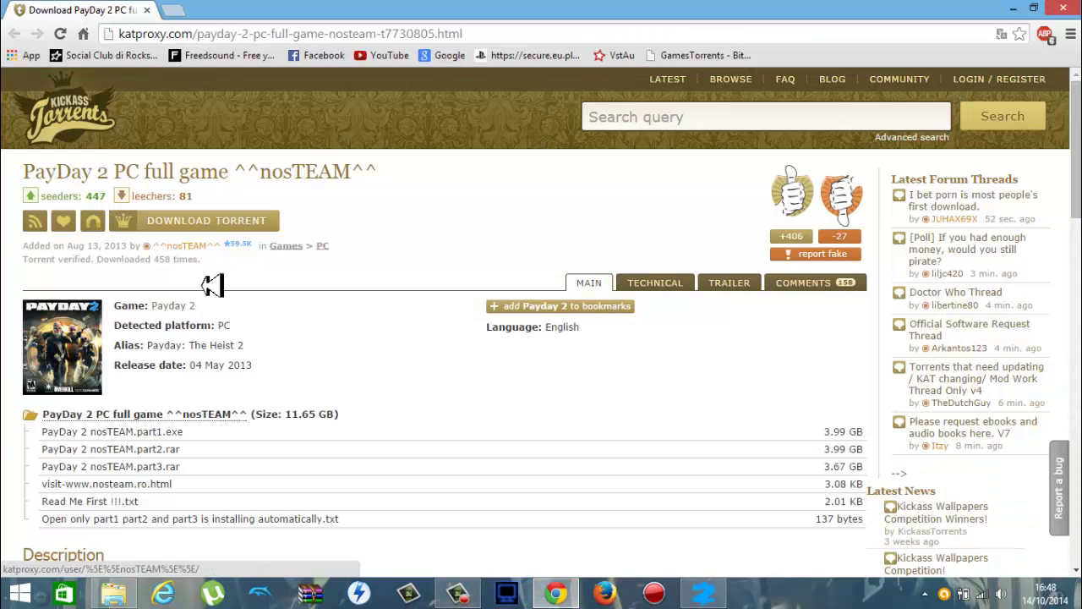
scroll(239, 408, down, 2)
scroll(237, 409, down, 1)
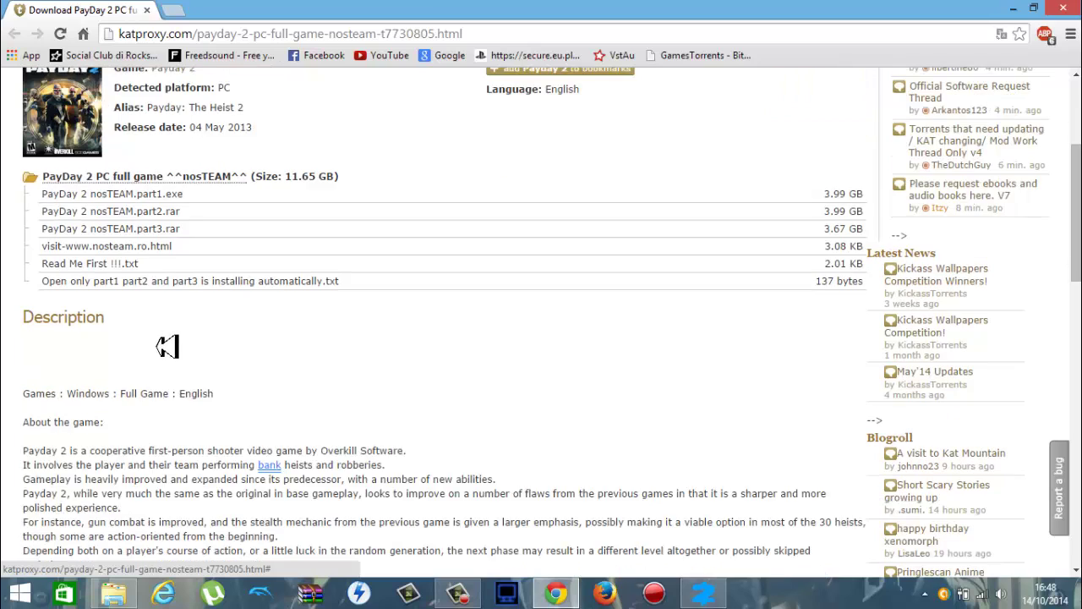
scroll(84, 296, down, 2)
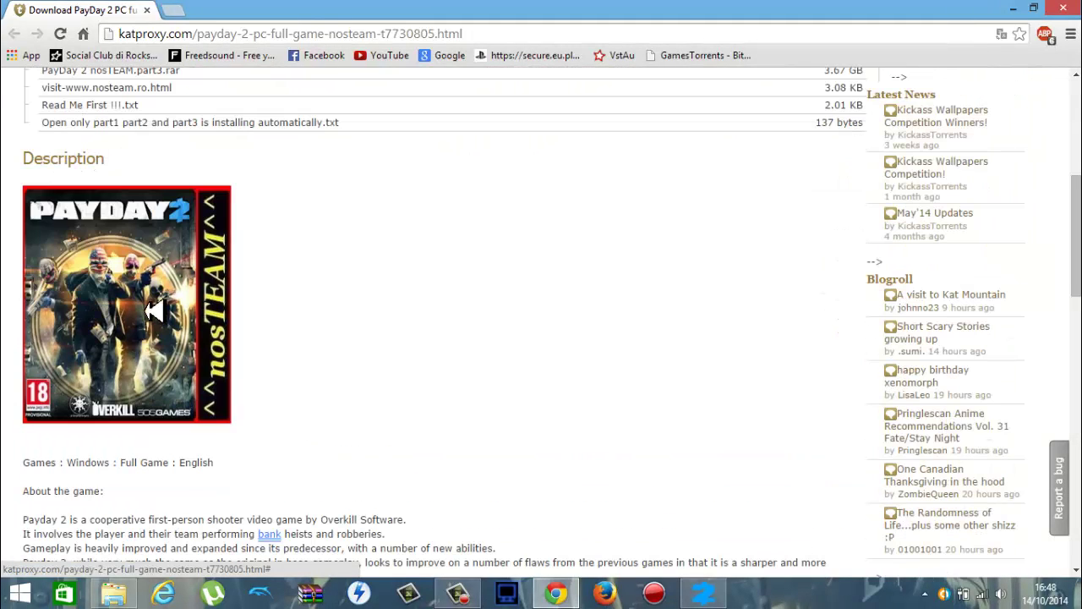
scroll(166, 310, up, 5)
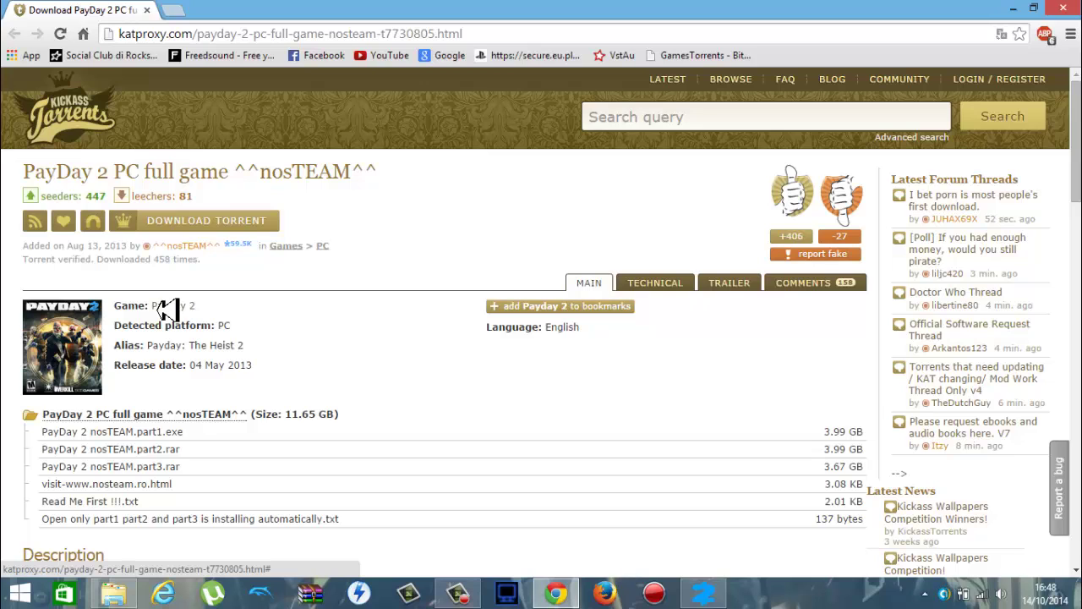
scroll(210, 319, down, 2)
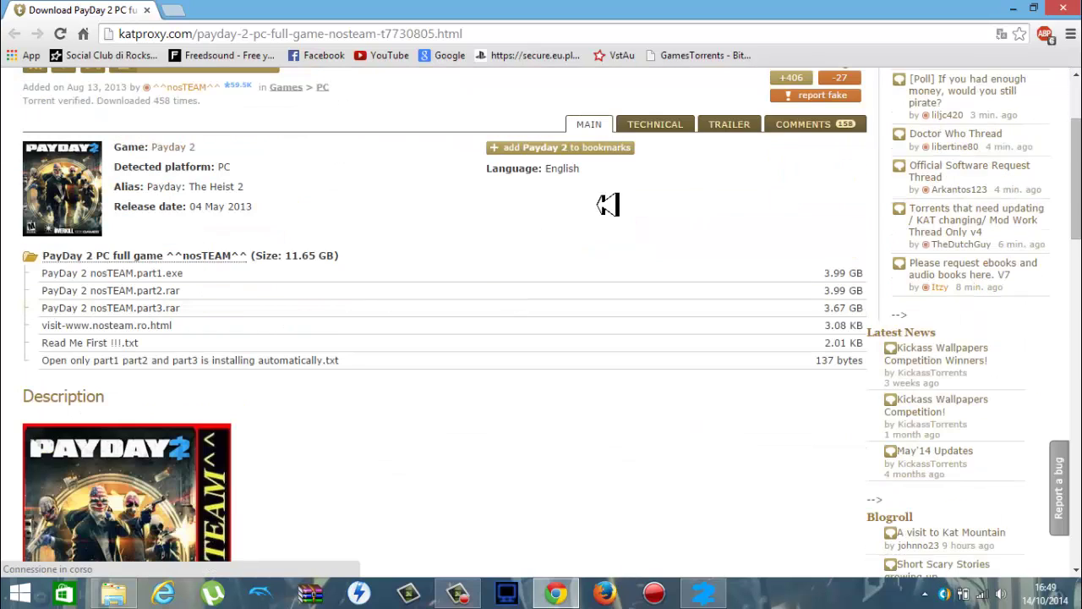
double_click(589, 176)
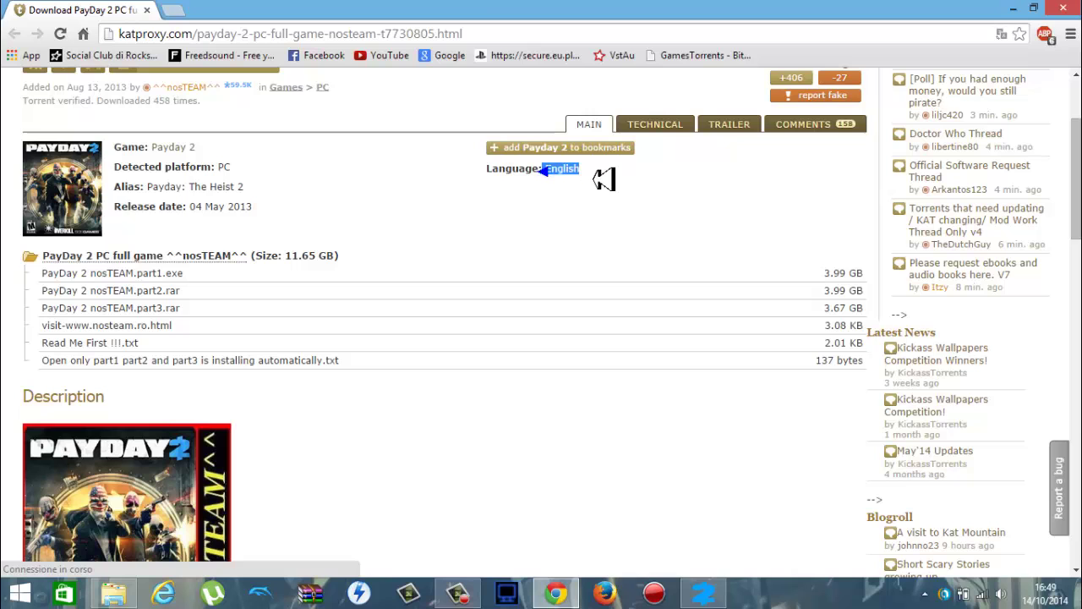
Step: Clear the text highlight and examine the torrent page's game description, PC system requirements and notes
click(580, 203)
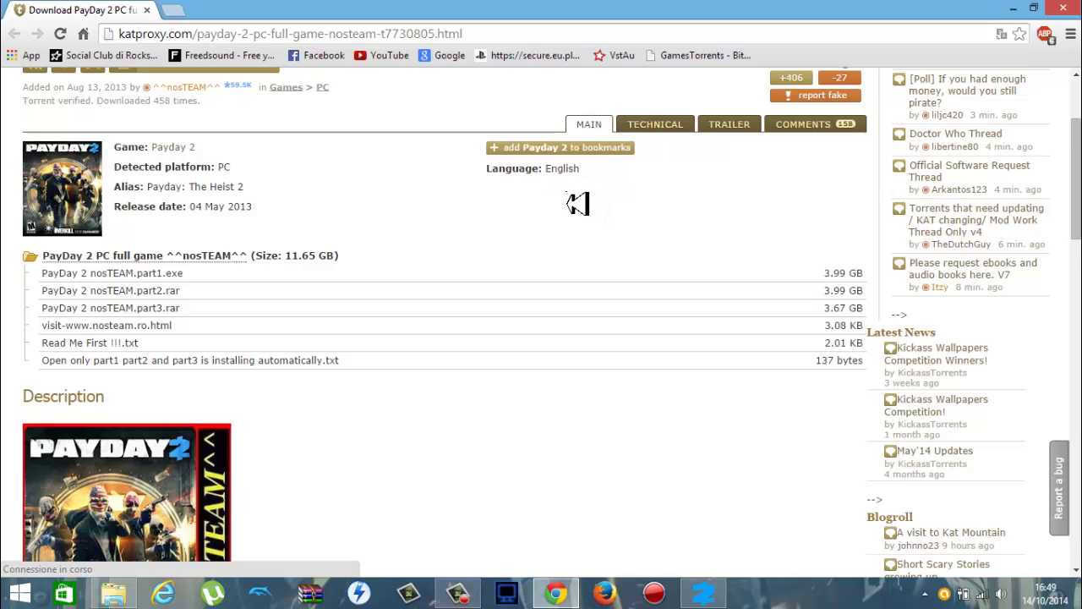
scroll(578, 202, down, 1)
scroll(578, 201, down, 4)
scroll(578, 201, up, 4)
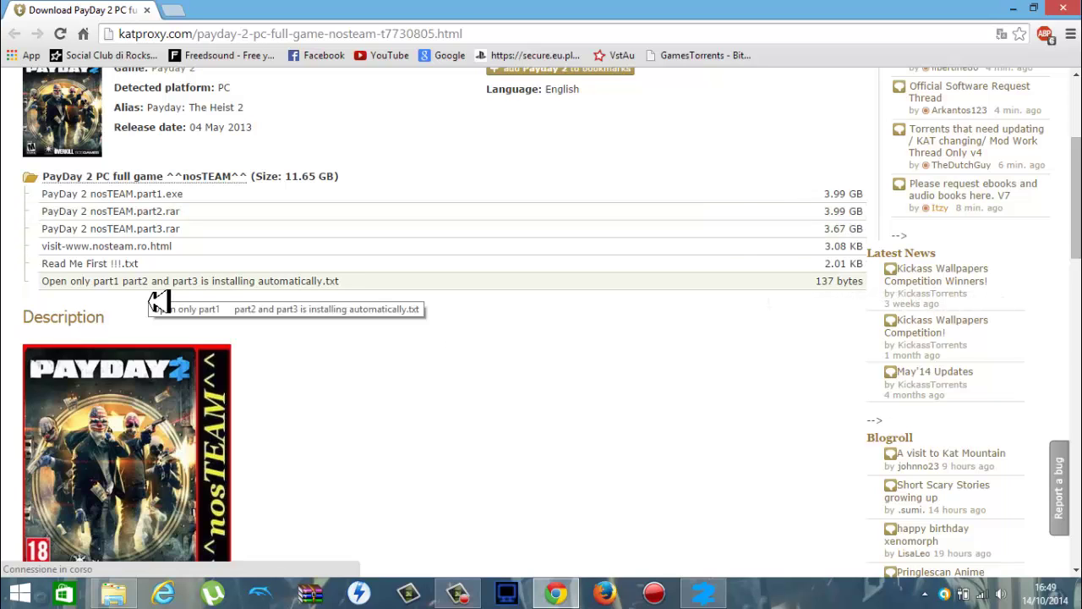
scroll(157, 303, down, 5)
scroll(163, 300, down, 2)
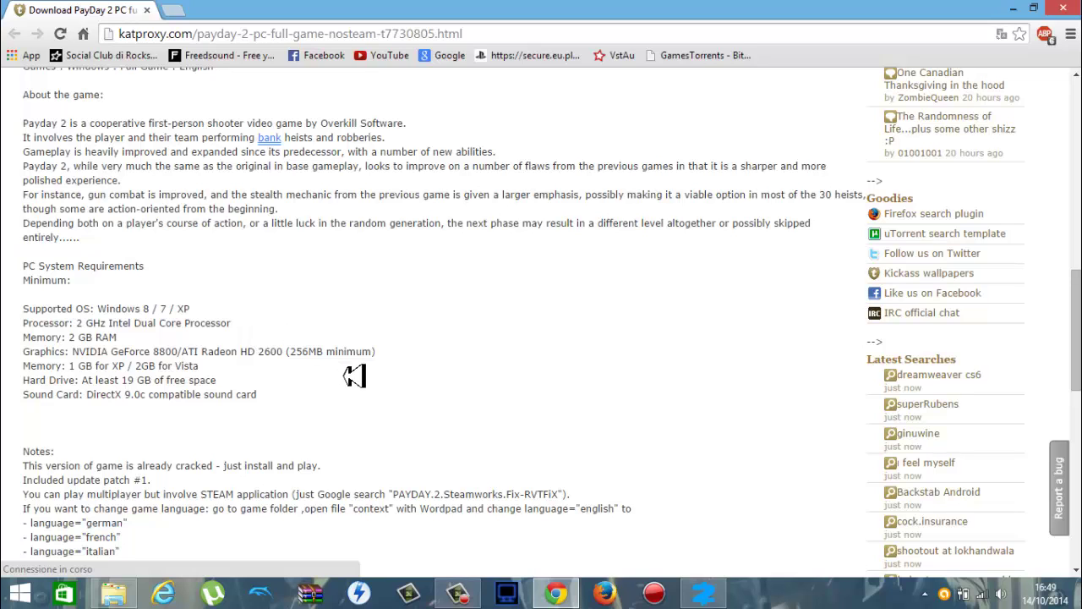
scroll(348, 420, down, 2)
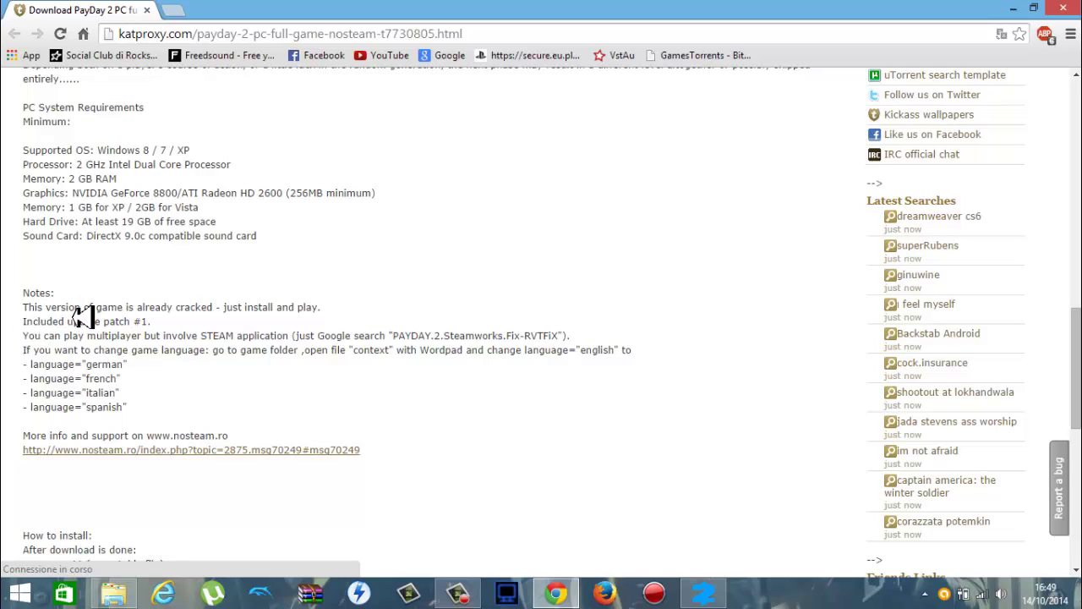
Step: Translate the torrent page into Italian, read the translated notes and installation instructions, and minimize the browser
click(1003, 36)
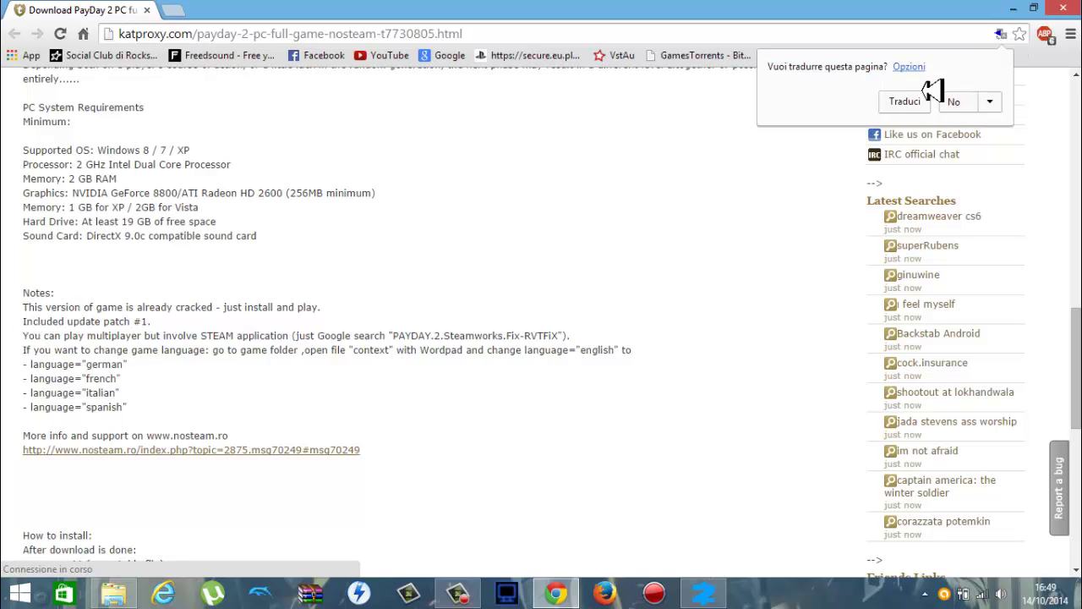
click(901, 99)
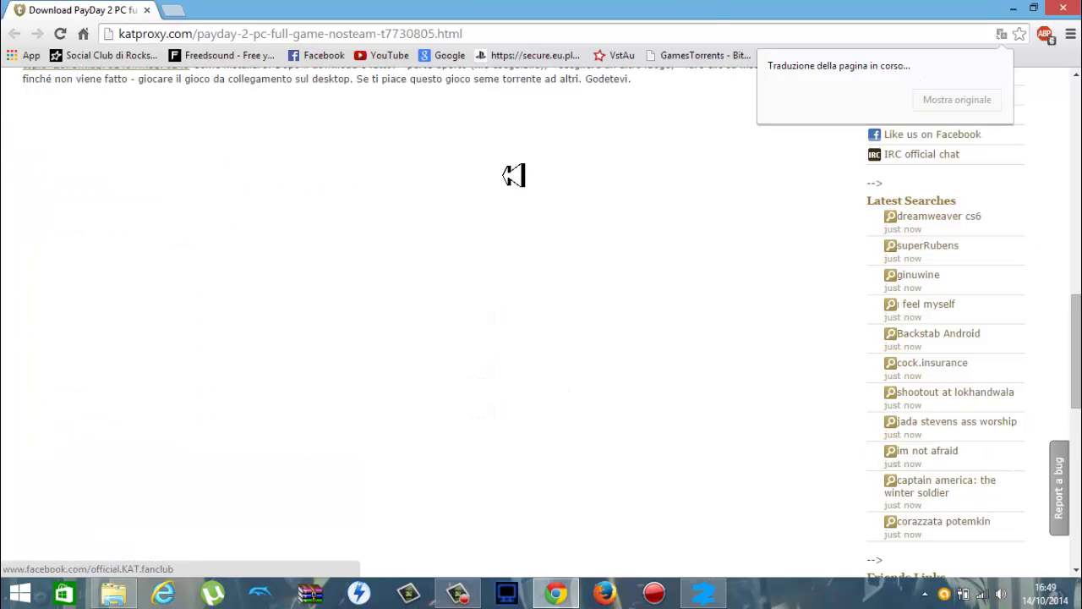
scroll(585, 239, up, 2)
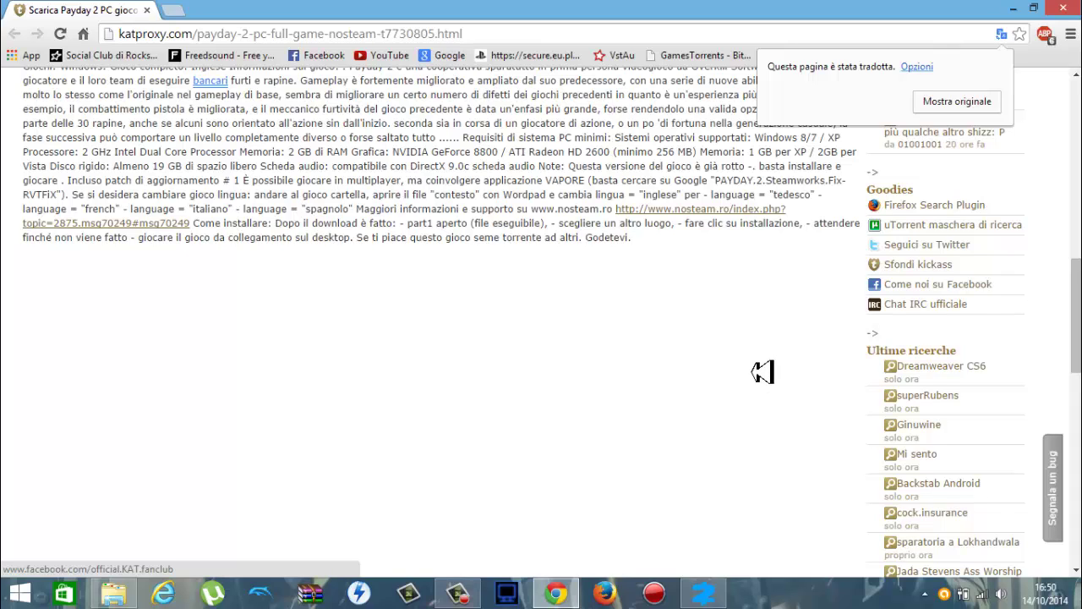
click(699, 210)
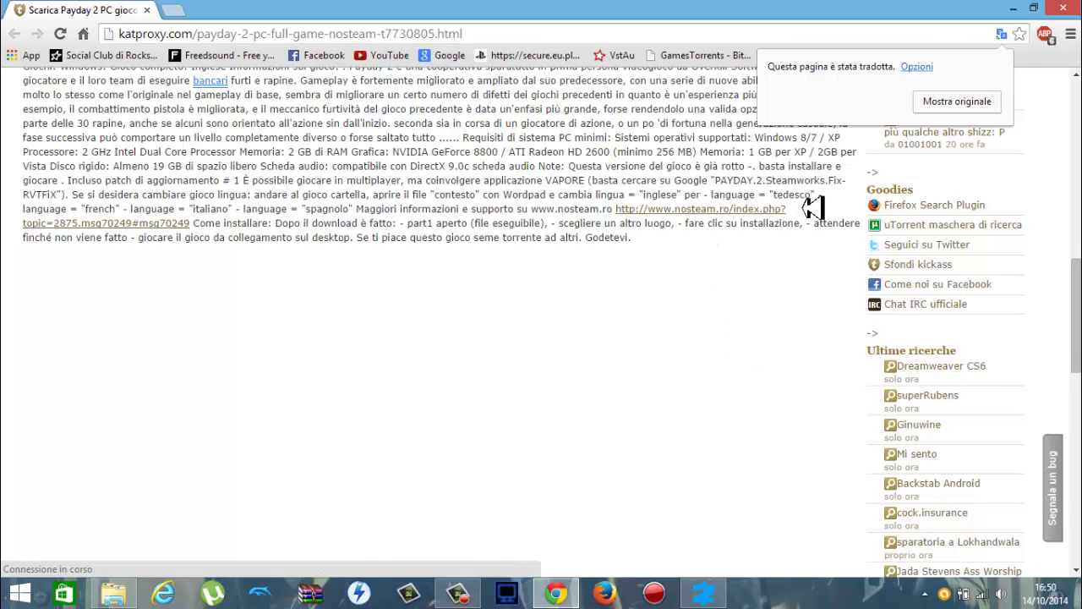
mouse_move(811, 208)
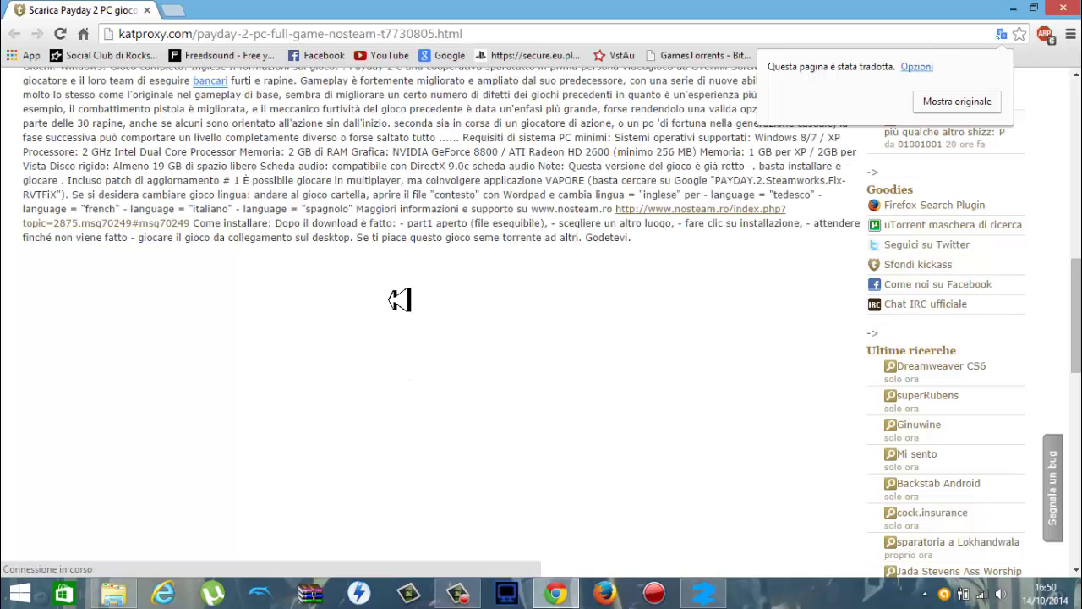
click(1014, 8)
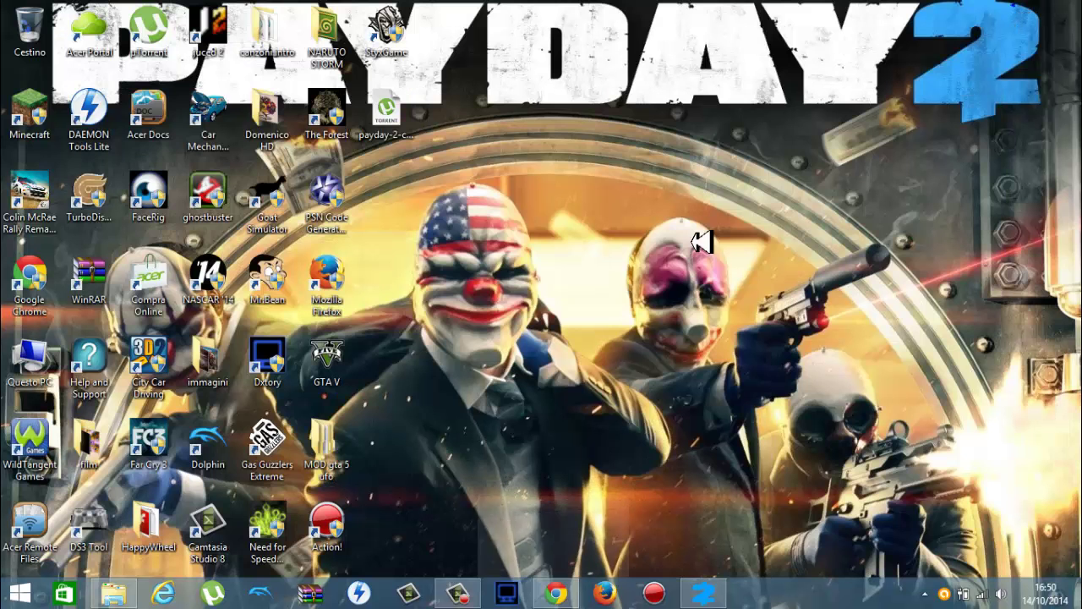
Step: Restore the PAYDAY 2 installer window, move it toward the middle of the desktop and let the extraction finish
click(720, 597)
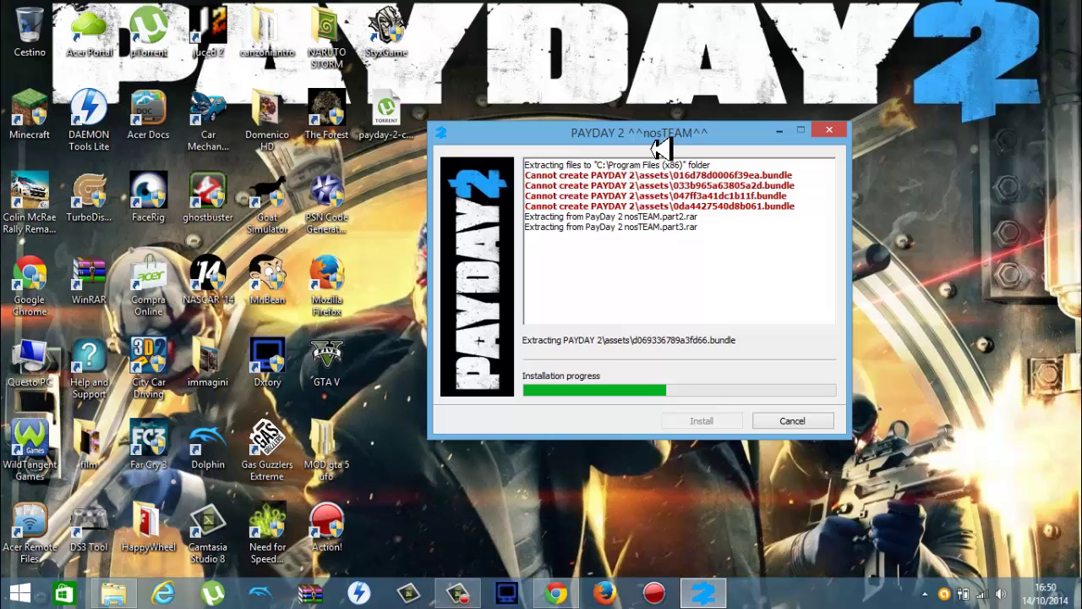
drag(664, 143, 619, 159)
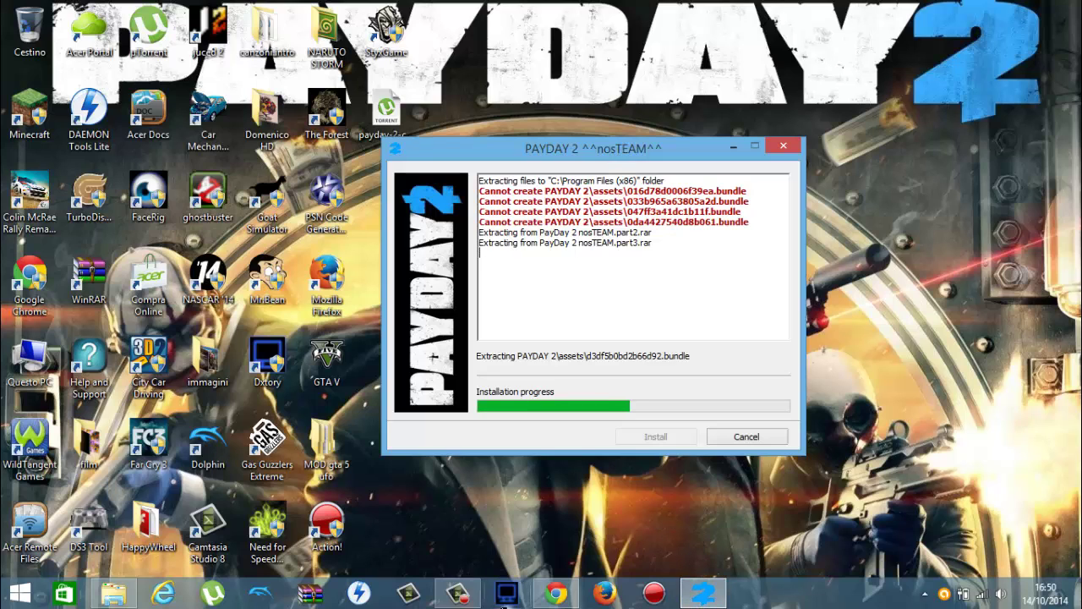
click(458, 594)
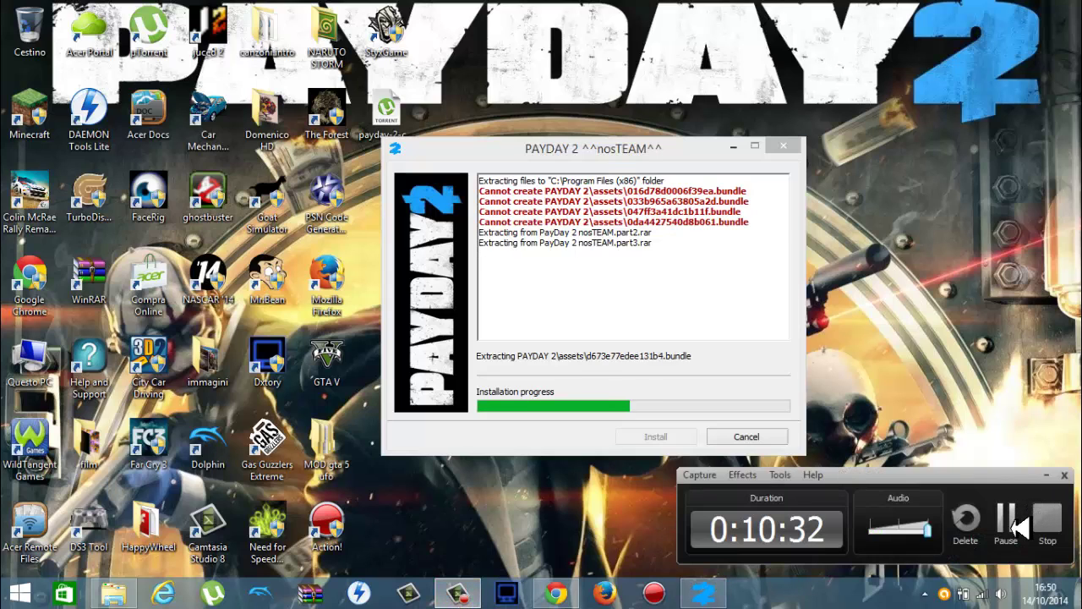
click(1021, 529)
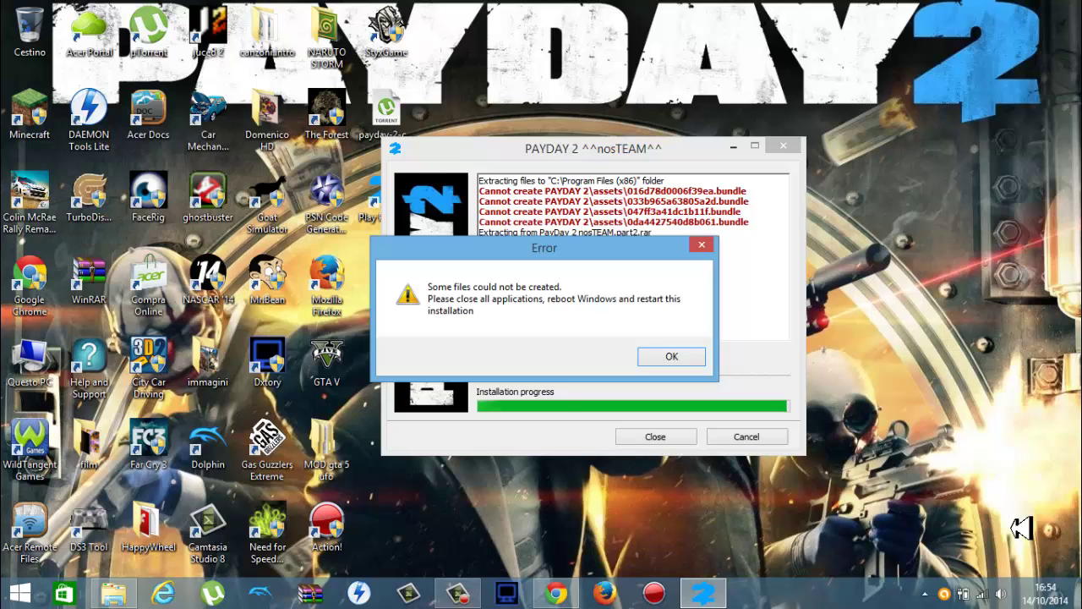
Step: Dismiss the installer's error message, reposition the PAYDAY 2 installer window beside the desktop shortcuts and minimize it
click(668, 362)
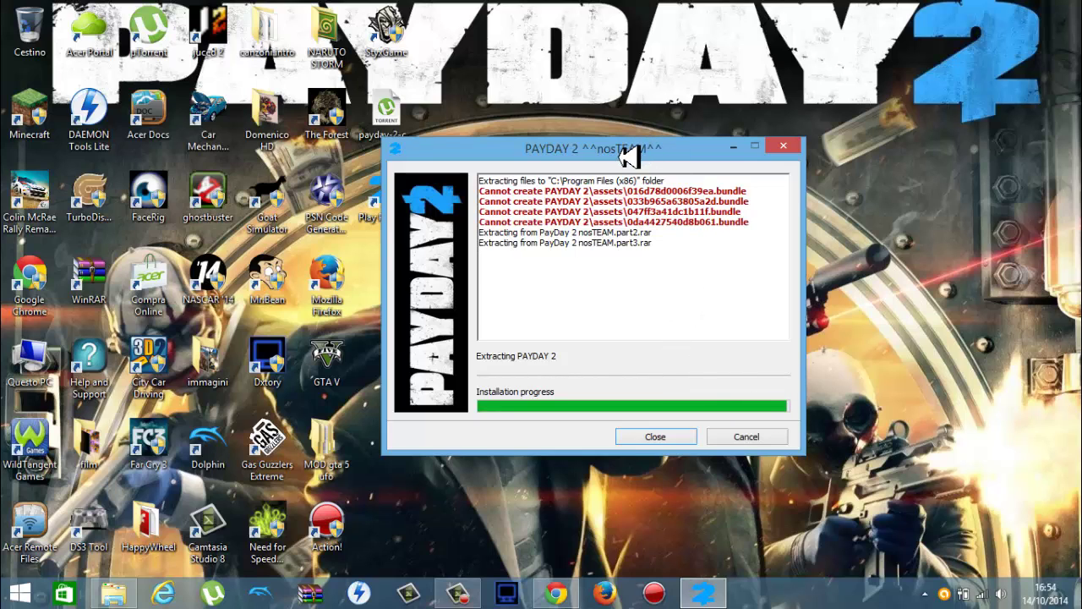
mouse_move(629, 156)
mouse_down()
mouse_move(663, 160)
mouse_move(615, 164)
mouse_up()
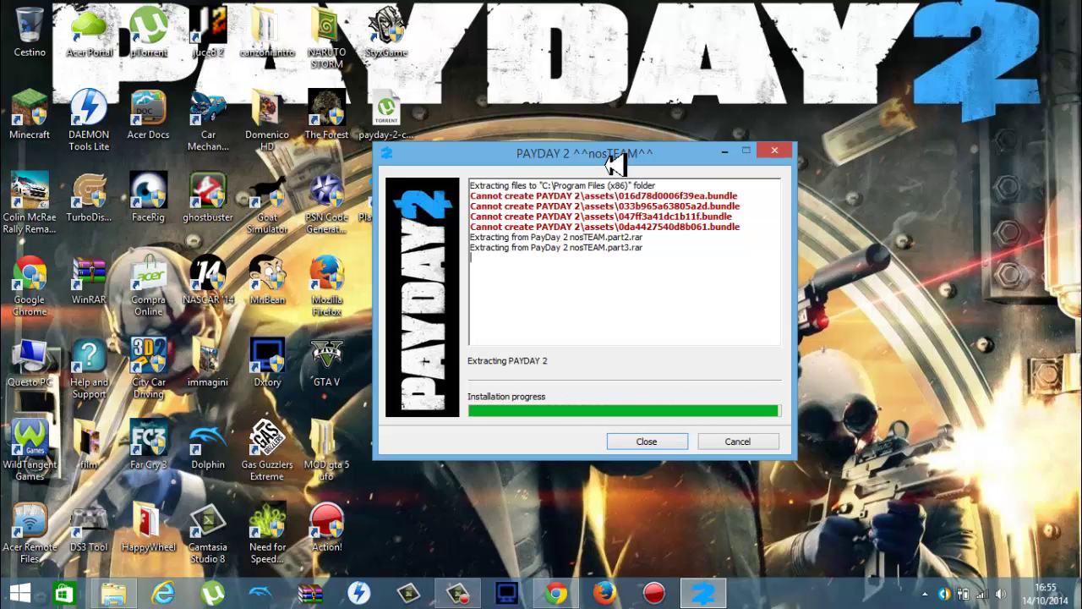
drag(615, 166, 708, 150)
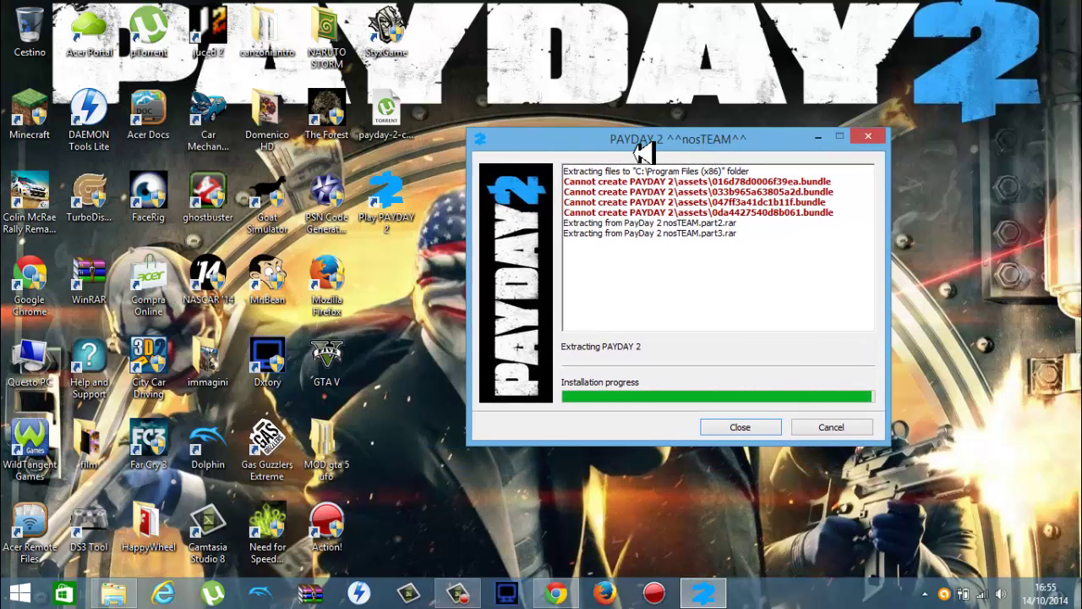
drag(643, 153, 531, 166)
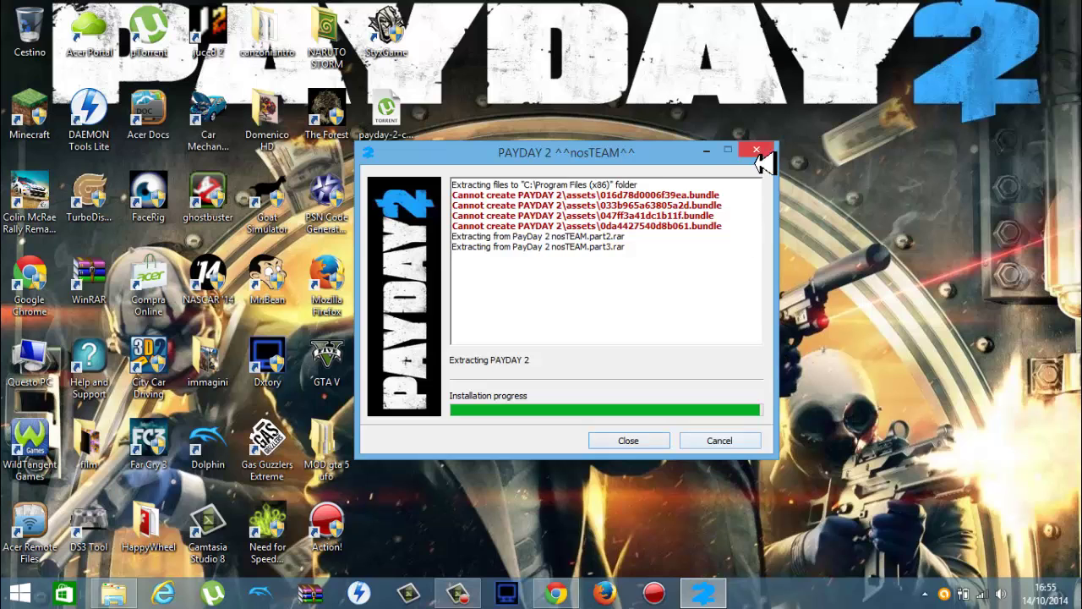
click(707, 151)
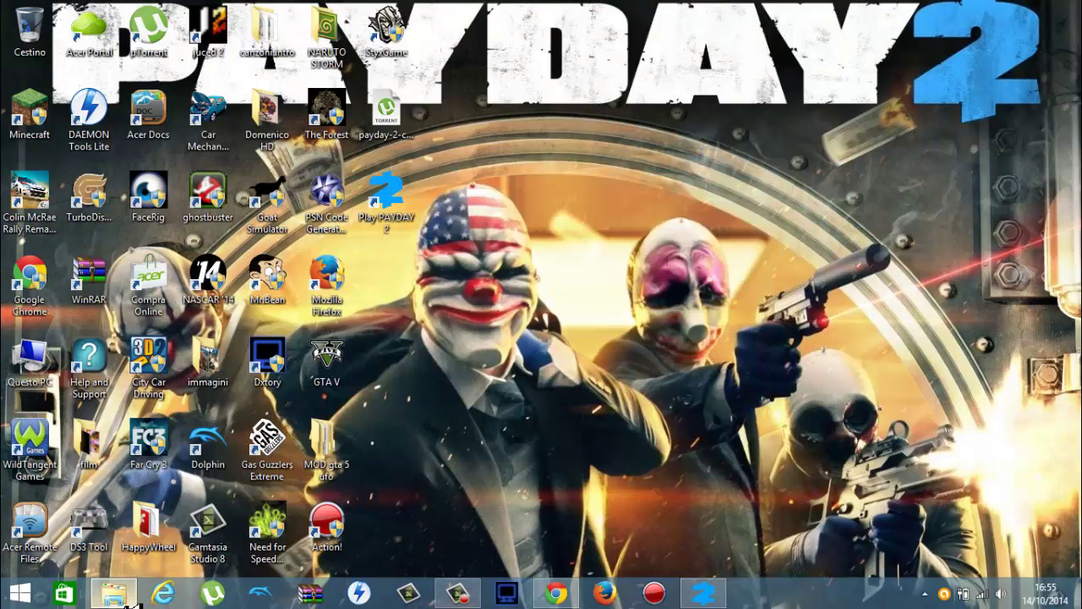
Step: Open the PAYDAY 2 folder inside PayDay 2 nosTEAM in the download folder and check its Profile subfolder
click(116, 594)
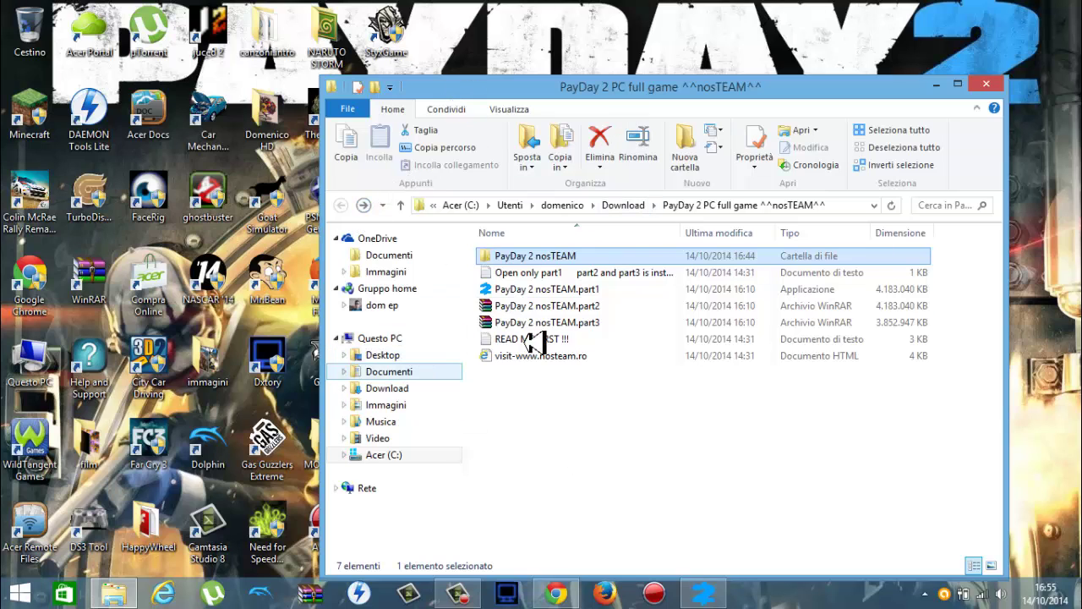
double_click(552, 262)
click(596, 273)
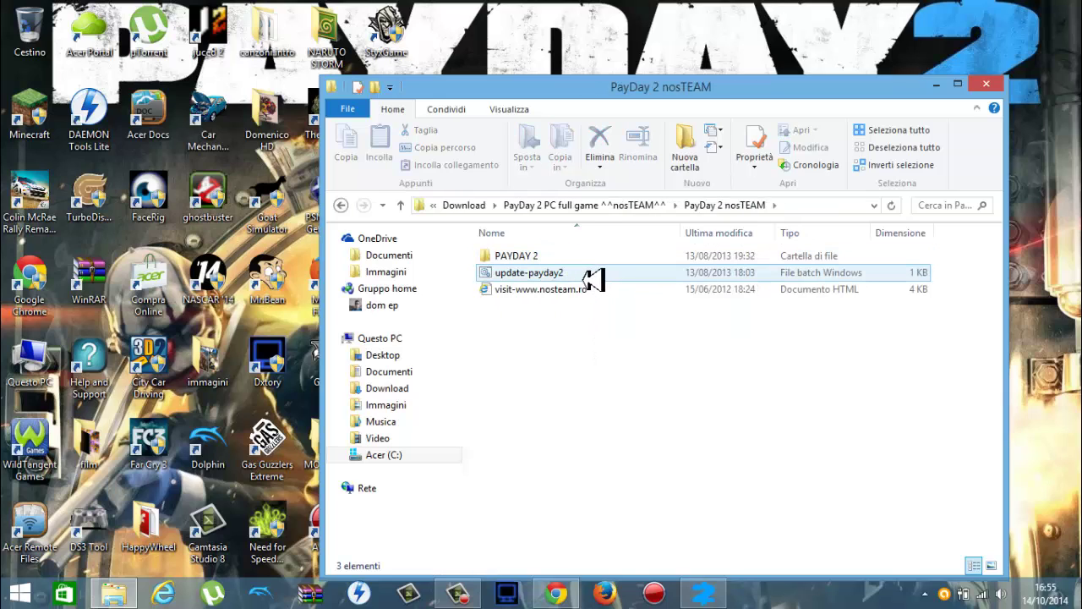
double_click(584, 257)
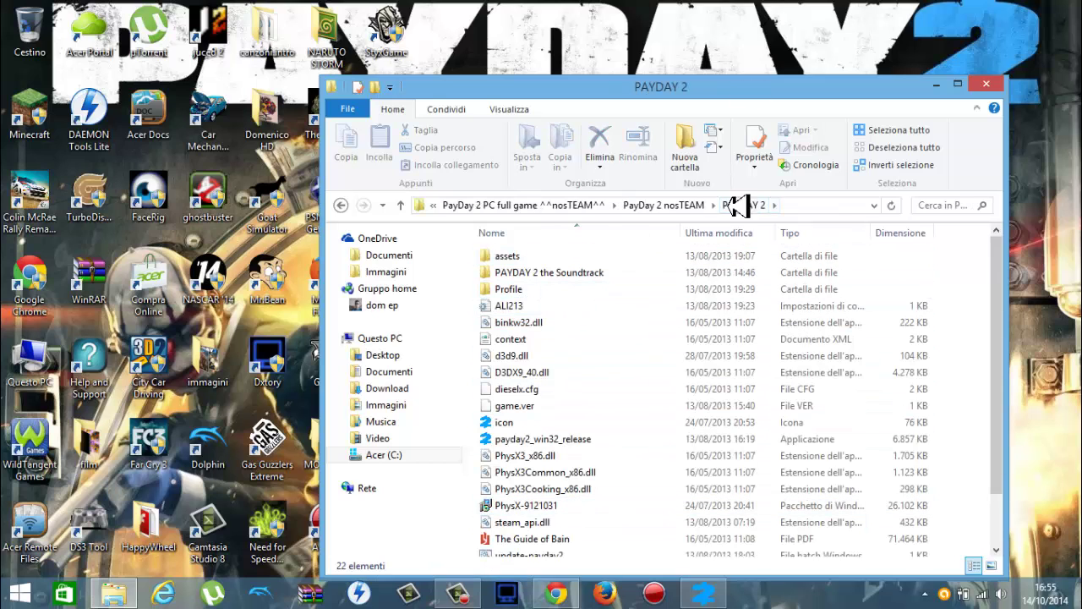
double_click(607, 290)
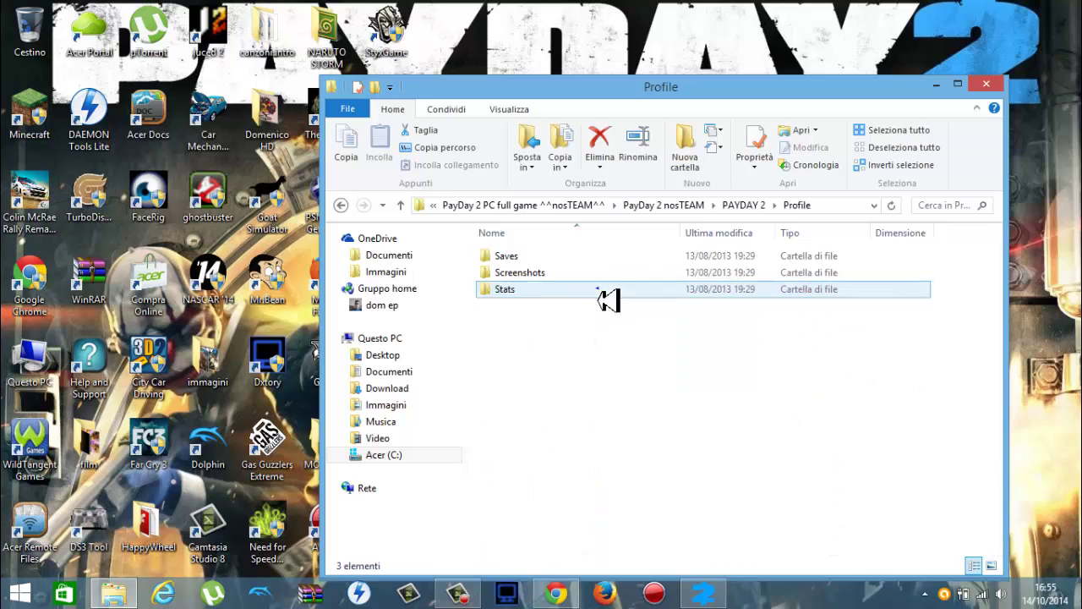
click(343, 207)
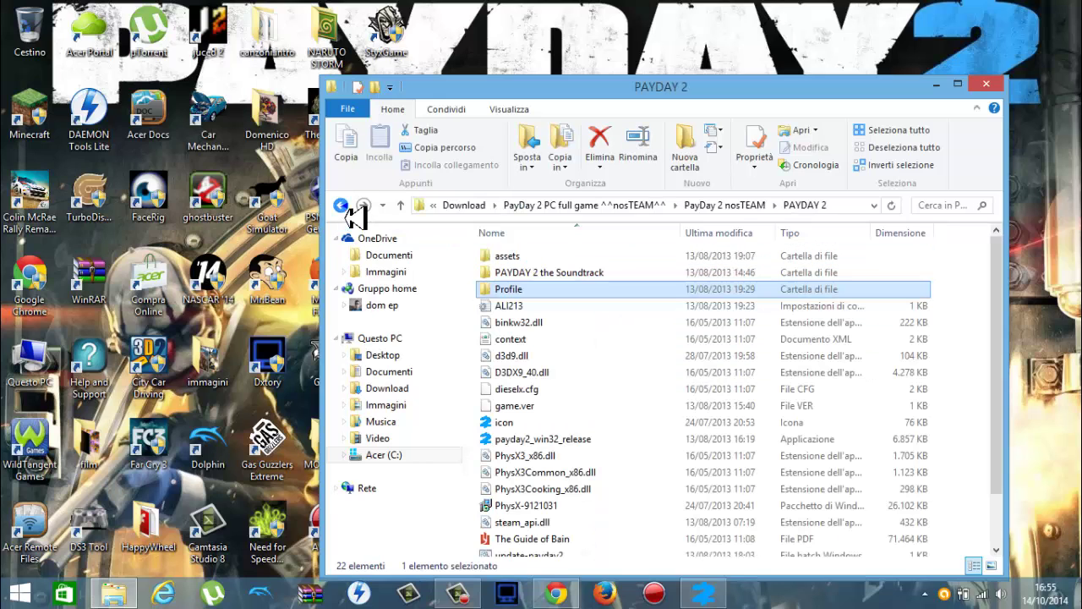
Step: Examine the assets and PAYDAY 2 the Soundtrack subfolders, and look through the remaining files in the PAYDAY 2 folder
click(521, 257)
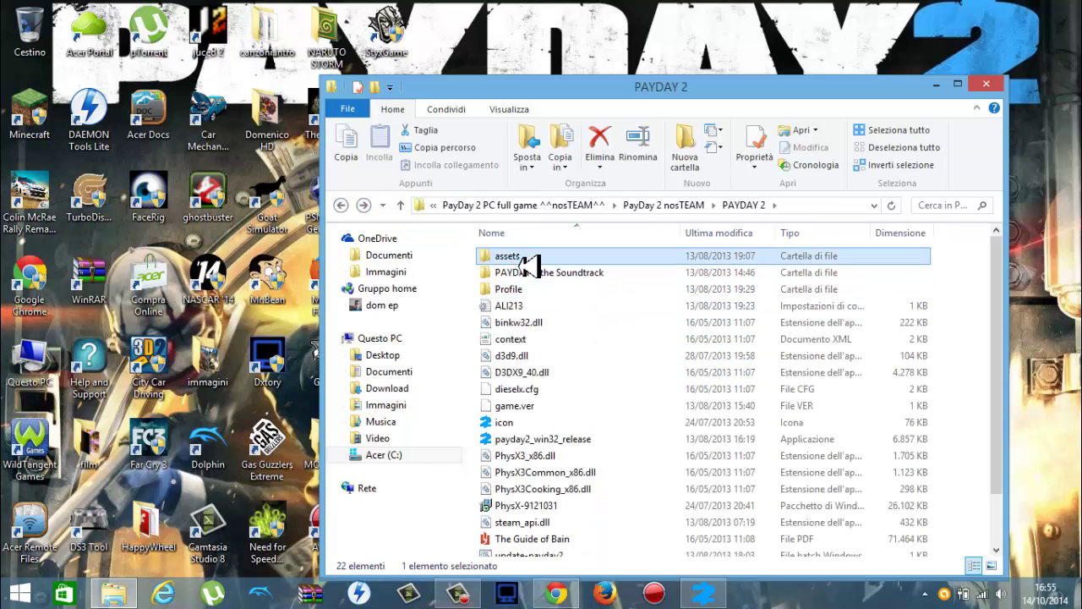
double_click(524, 263)
scroll(618, 433, down, 5)
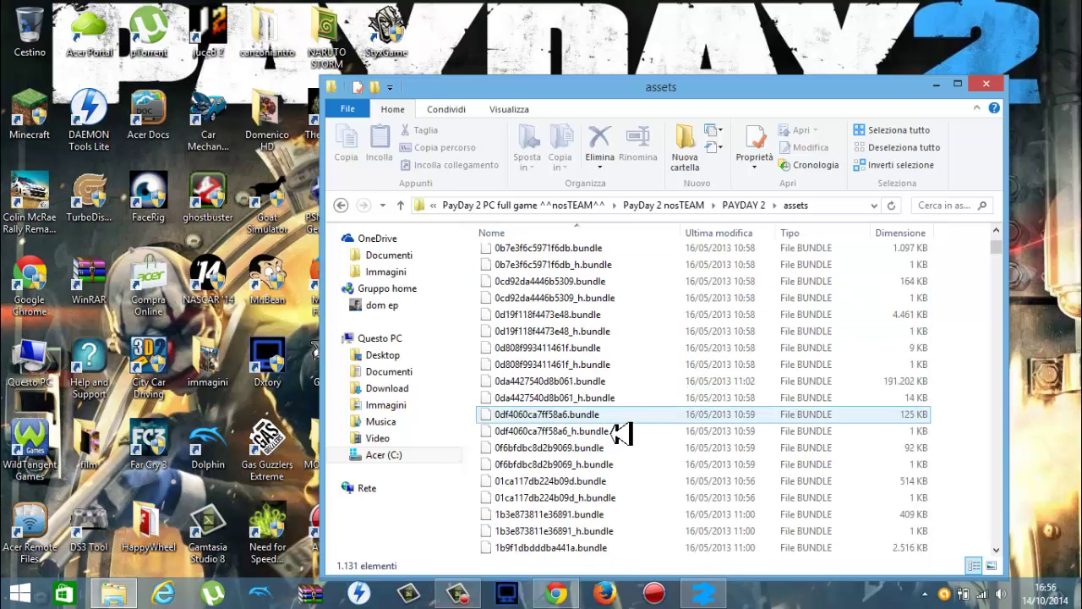
scroll(617, 433, down, 10)
click(342, 207)
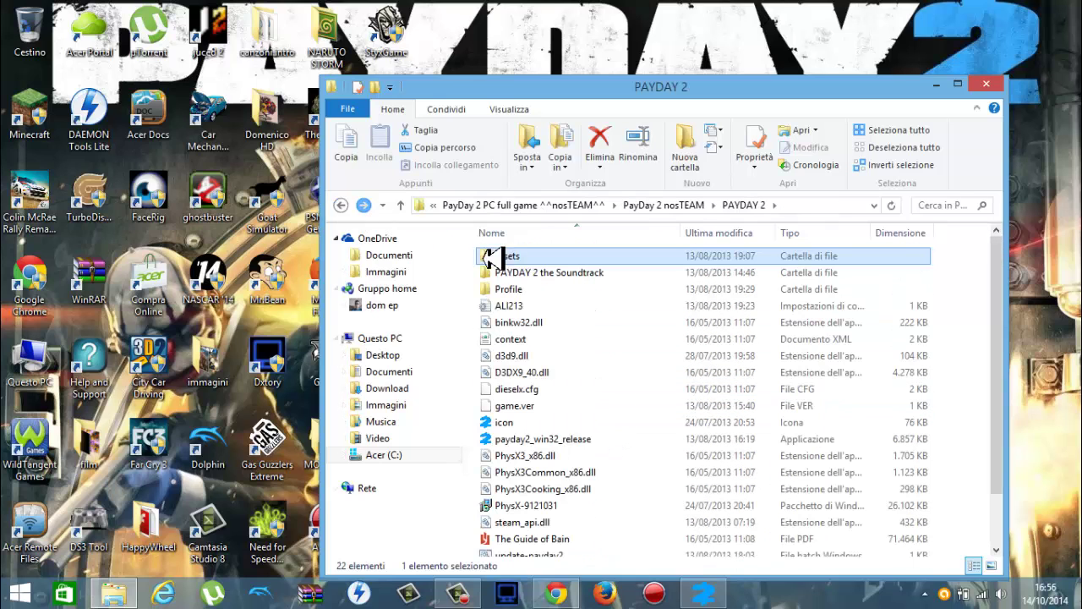
double_click(580, 274)
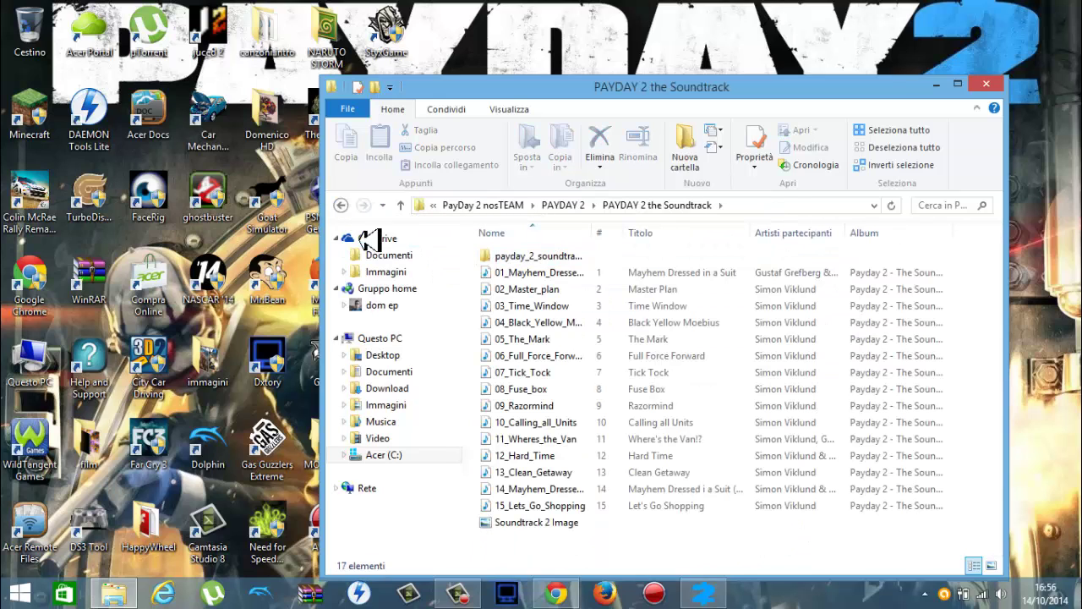
click(343, 206)
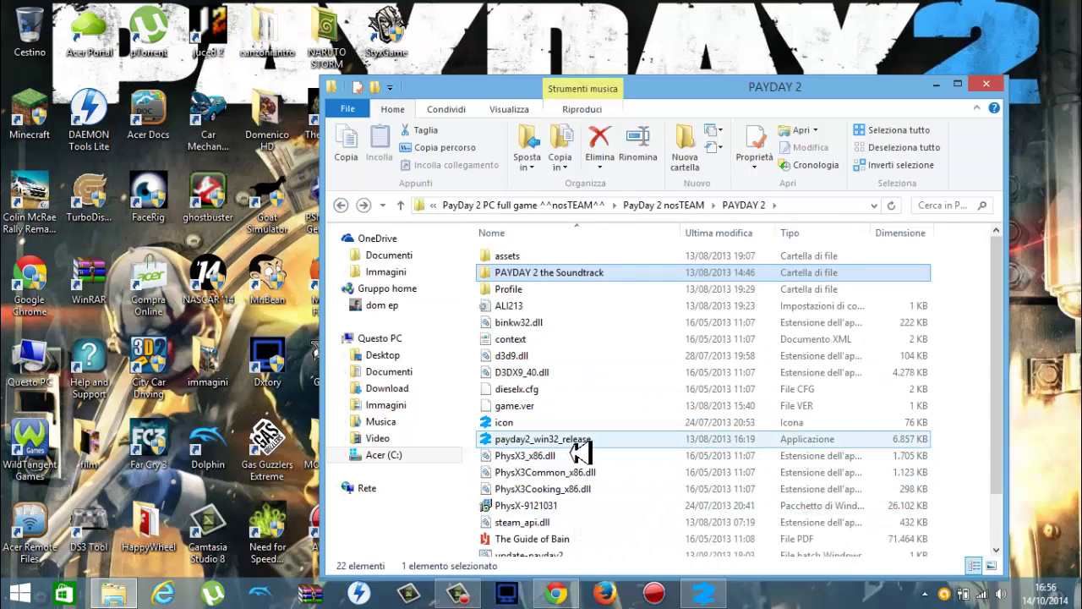
scroll(668, 448, down, 2)
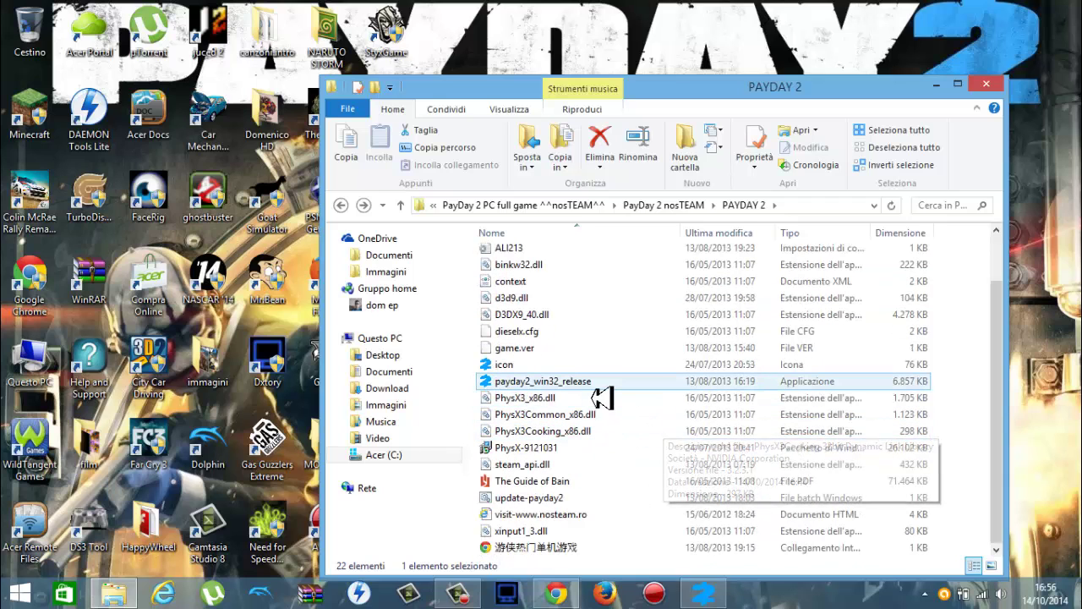
scroll(608, 427, up, 2)
scroll(634, 426, down, 2)
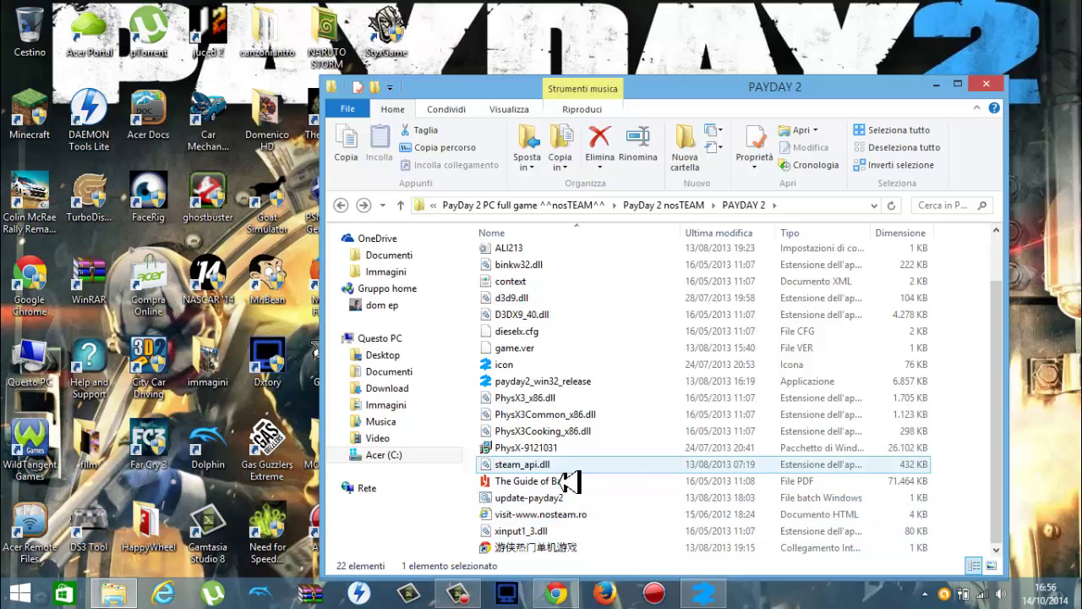
Step: Go back to the PayDay 2 PC full game download folder, minimize it and restore the PAYDAY 2 installer window
click(340, 205)
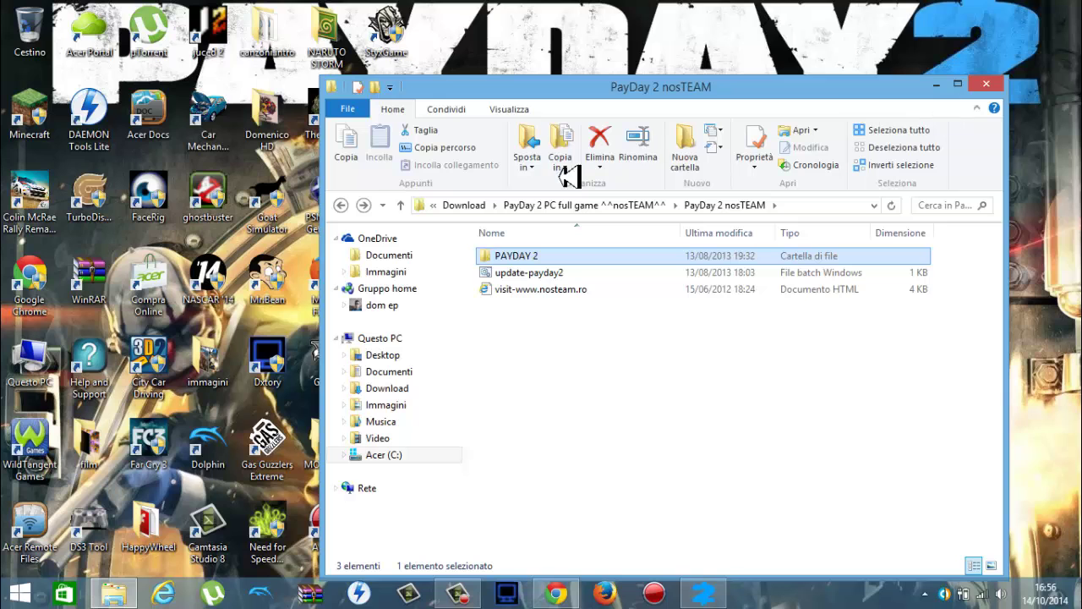
click(341, 204)
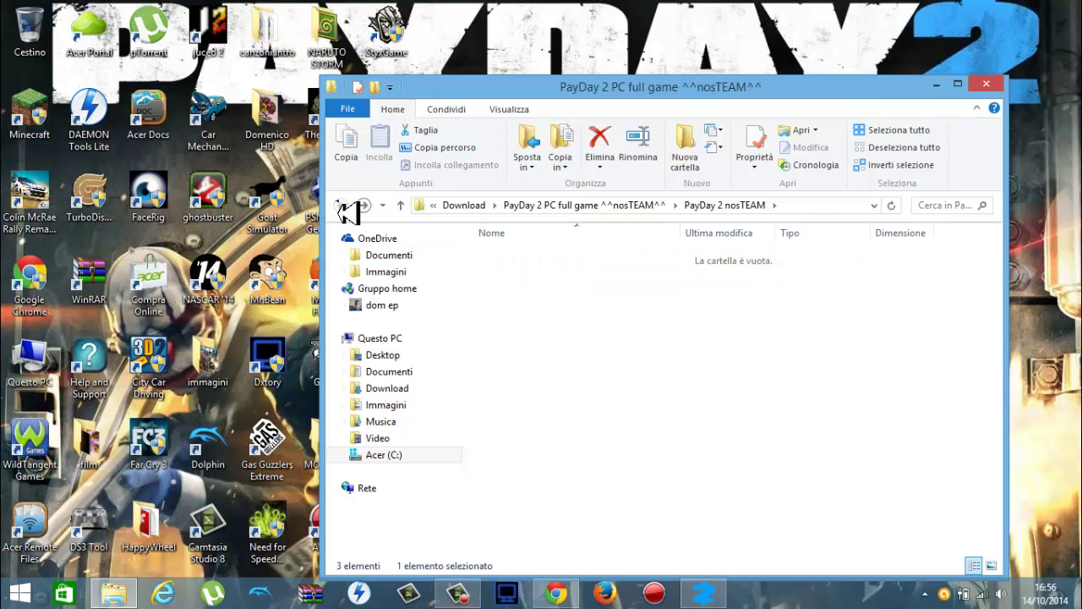
click(936, 84)
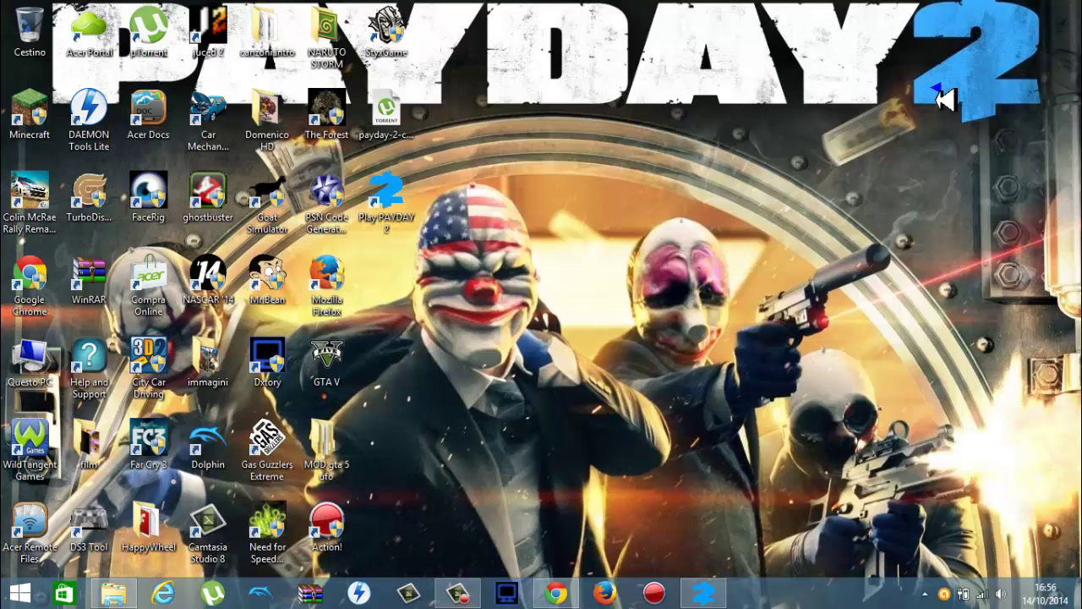
click(702, 591)
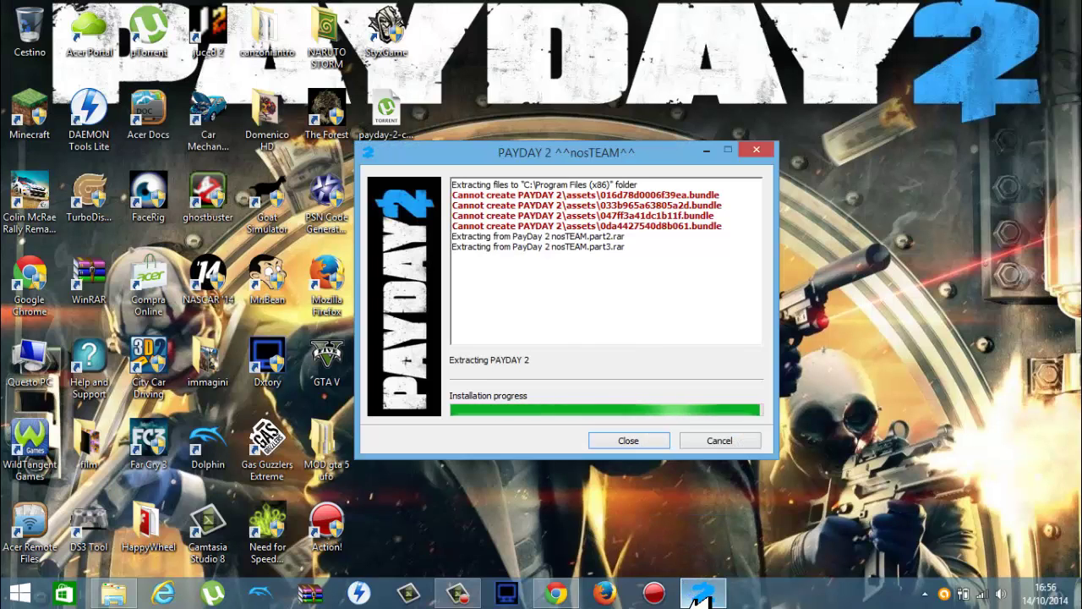
Step: Minimize the PAYDAY 2 installer, then read the "Open only part1" text note in the PayDay 2 PC full game folder and close it
drag(606, 166, 620, 164)
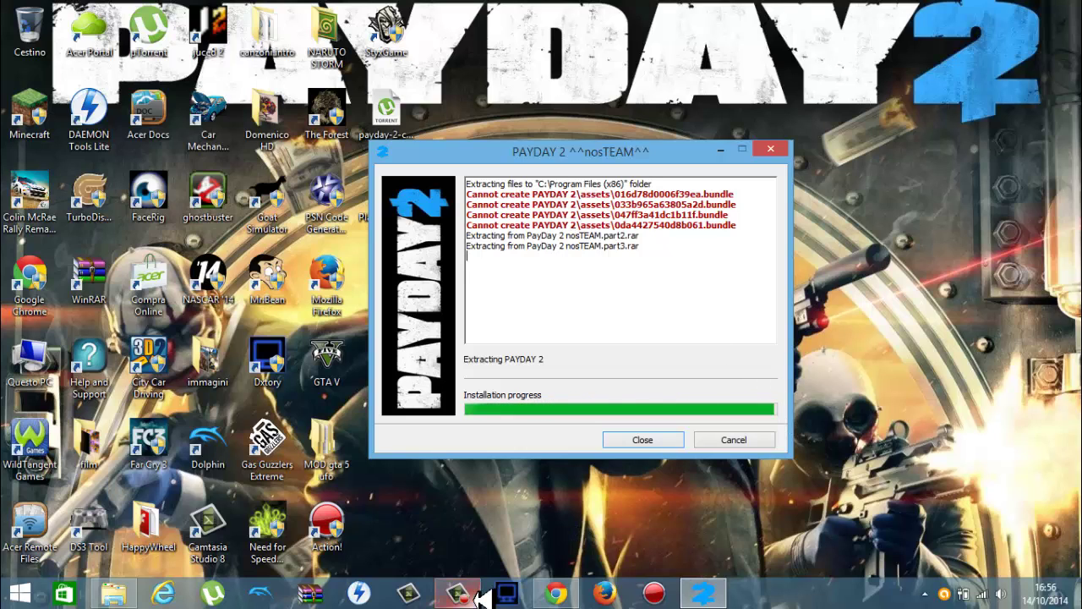
click(693, 597)
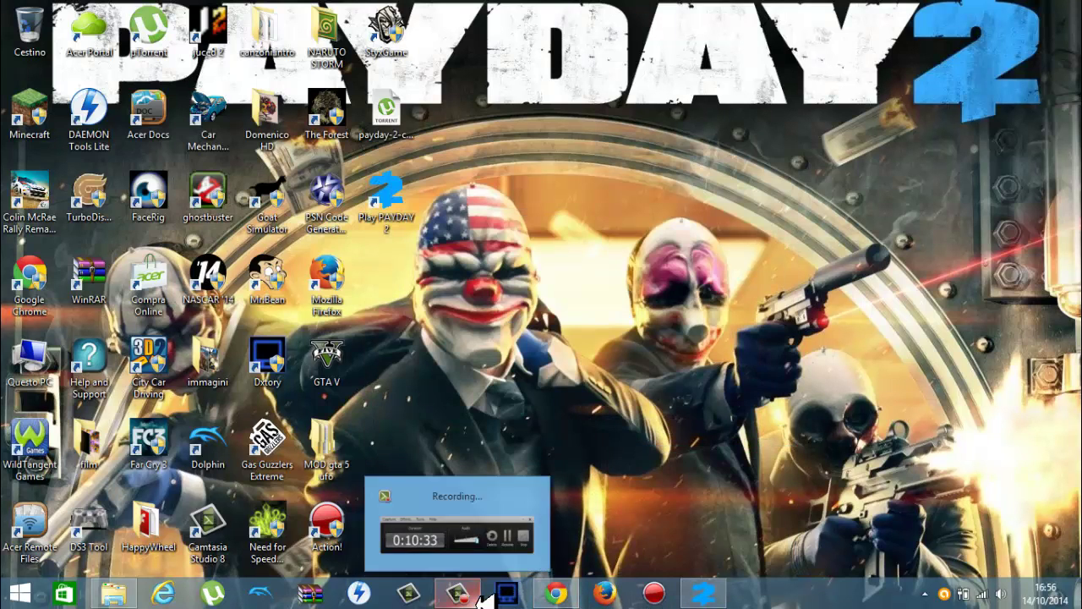
click(114, 594)
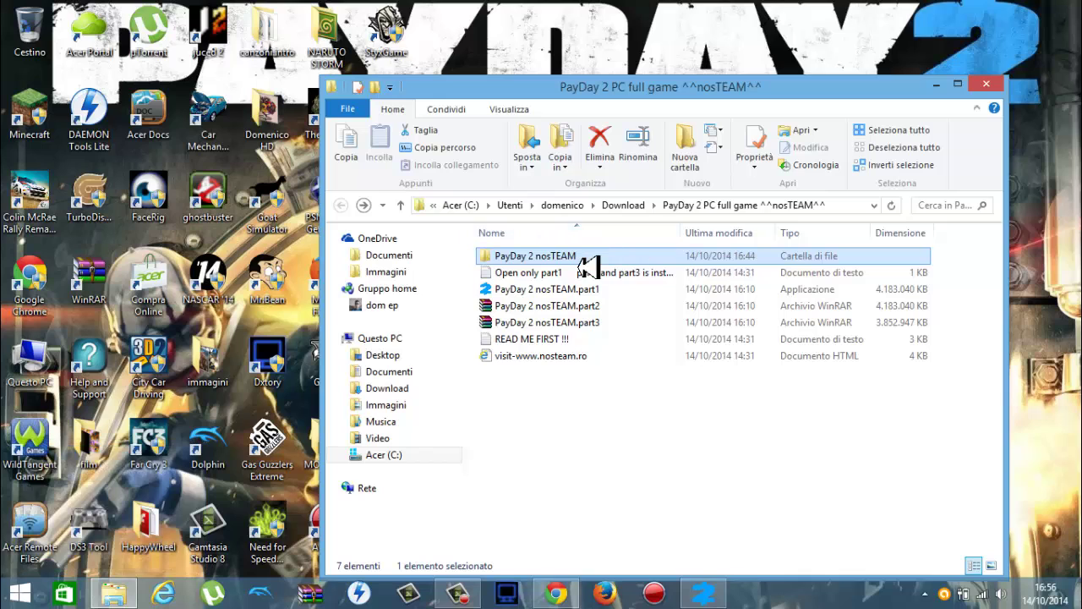
double_click(582, 274)
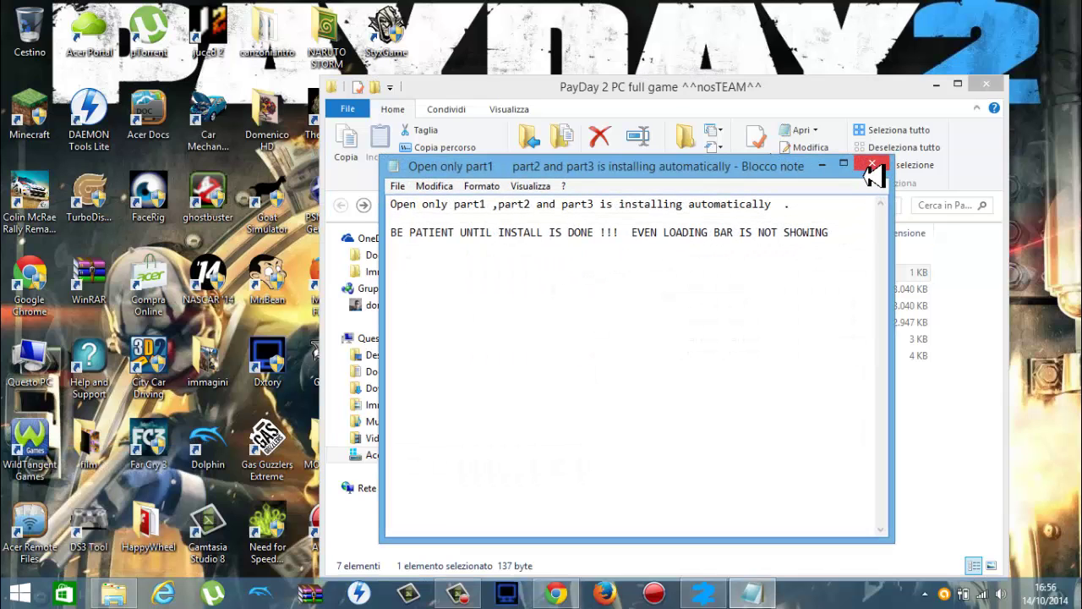
click(873, 167)
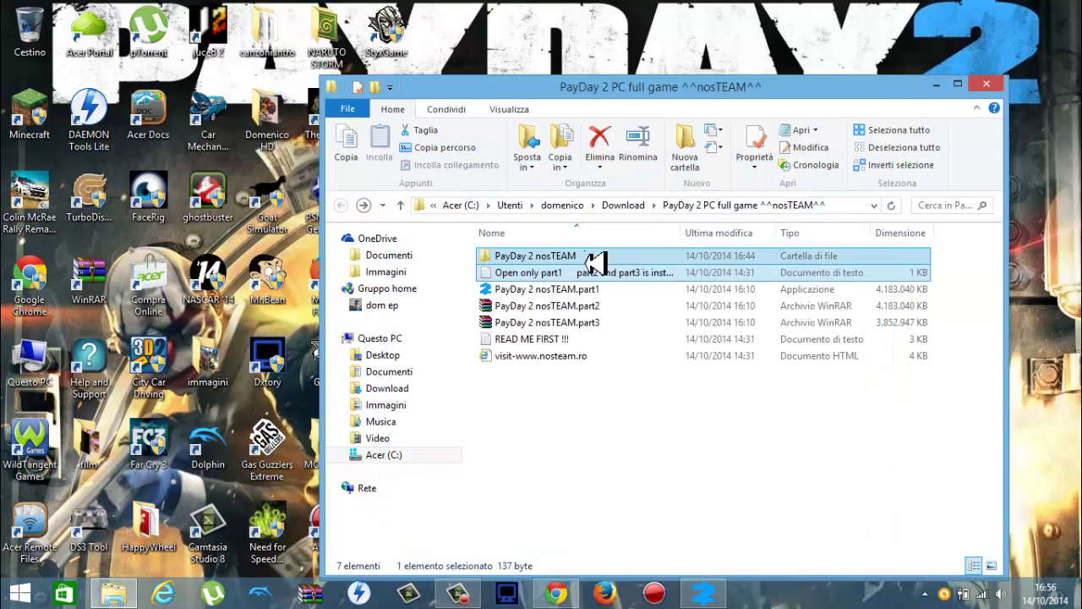
Step: Open the PayDay 2 nosTEAM folder, select the update-payday2 batch file and minimize the folder window
double_click(596, 255)
click(565, 273)
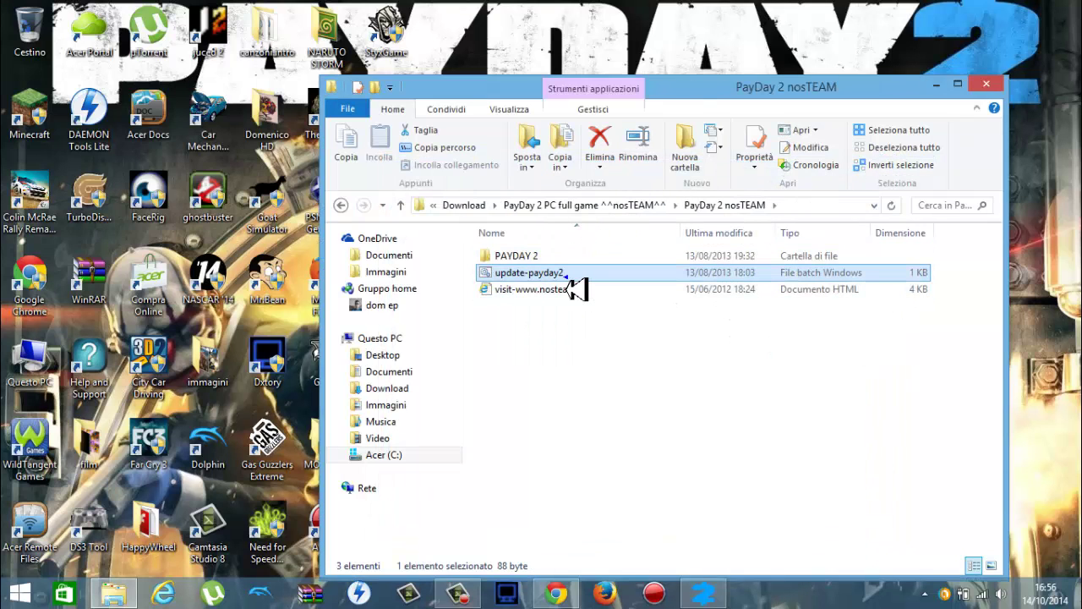
key(Return)
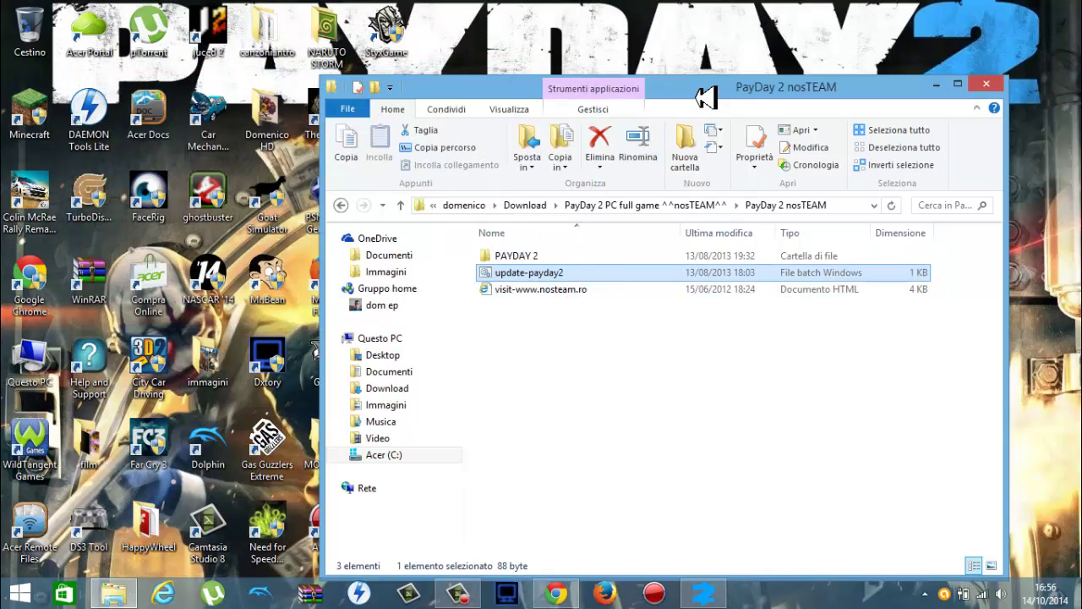
drag(706, 98, 641, 98)
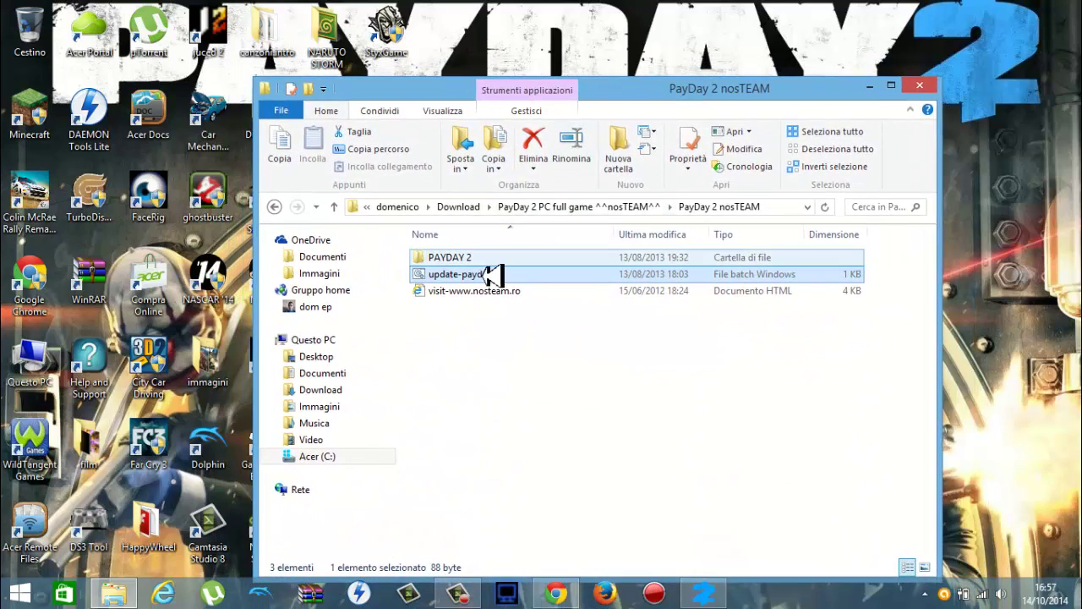
key(Up)
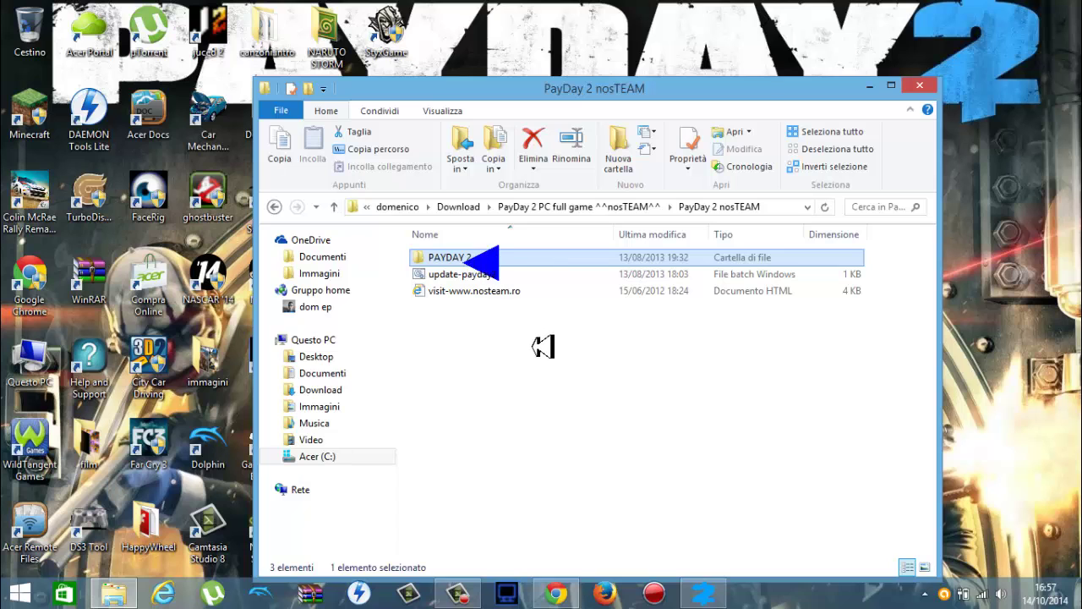
key(Down)
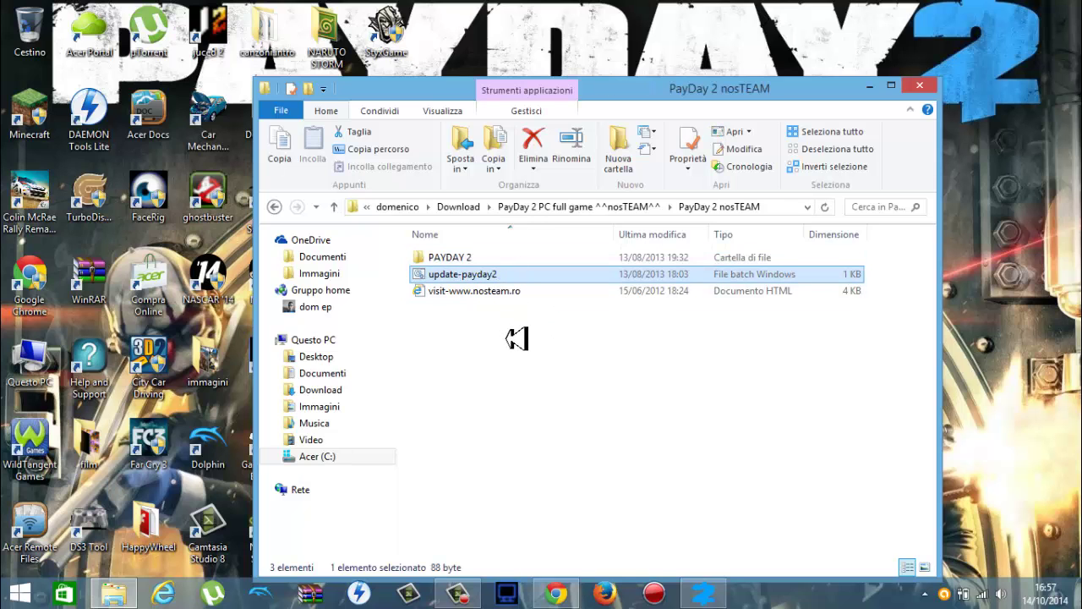
click(869, 86)
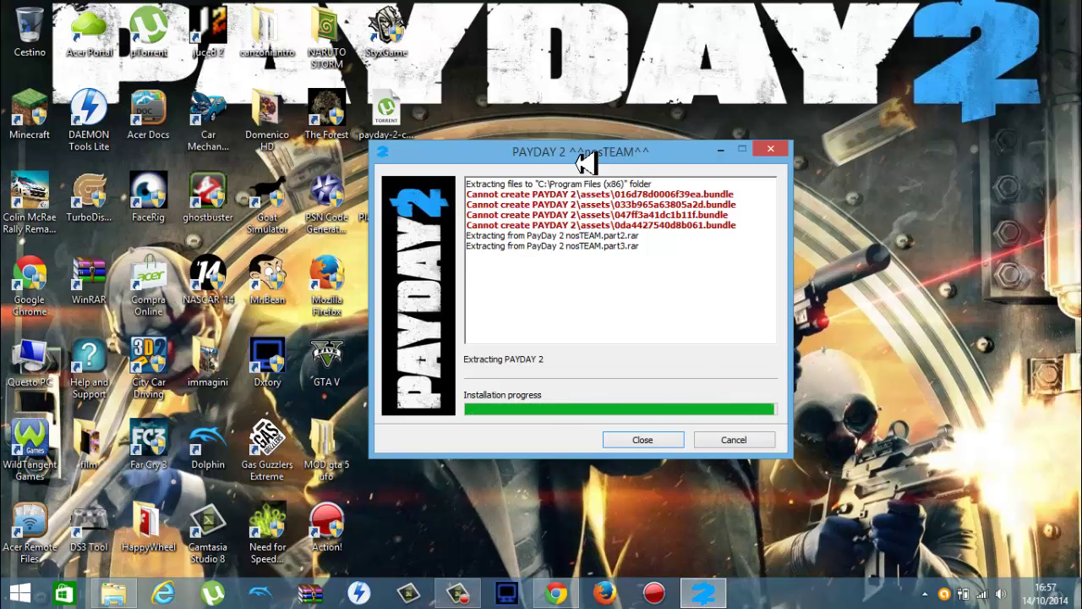
Step: Reposition the installer window, restore the folder window and check the Utenti and Games folders on drive Acer (C:)
drag(587, 163, 626, 176)
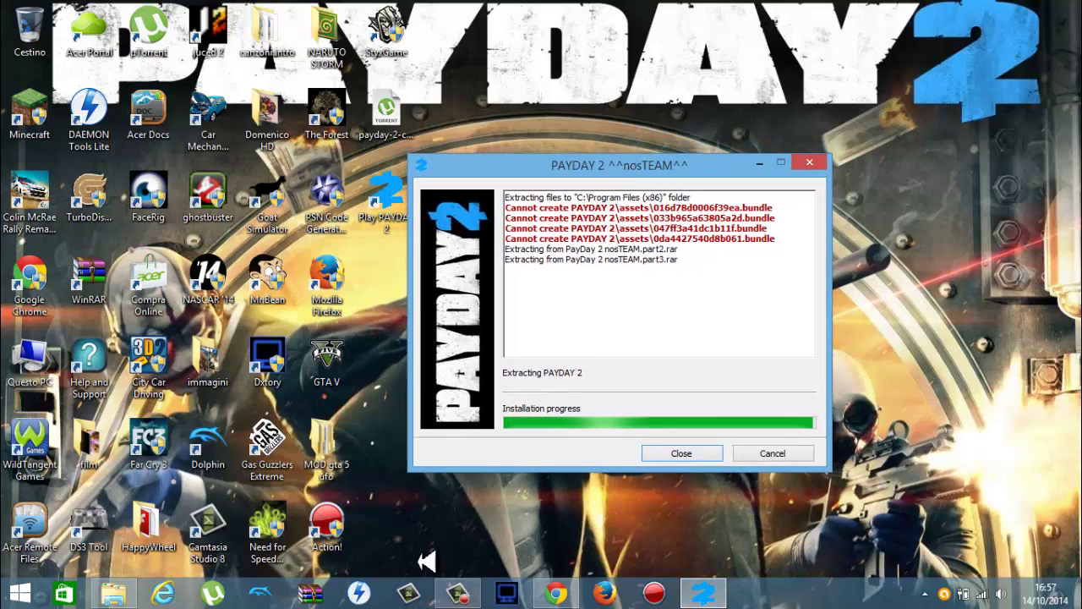
click(113, 593)
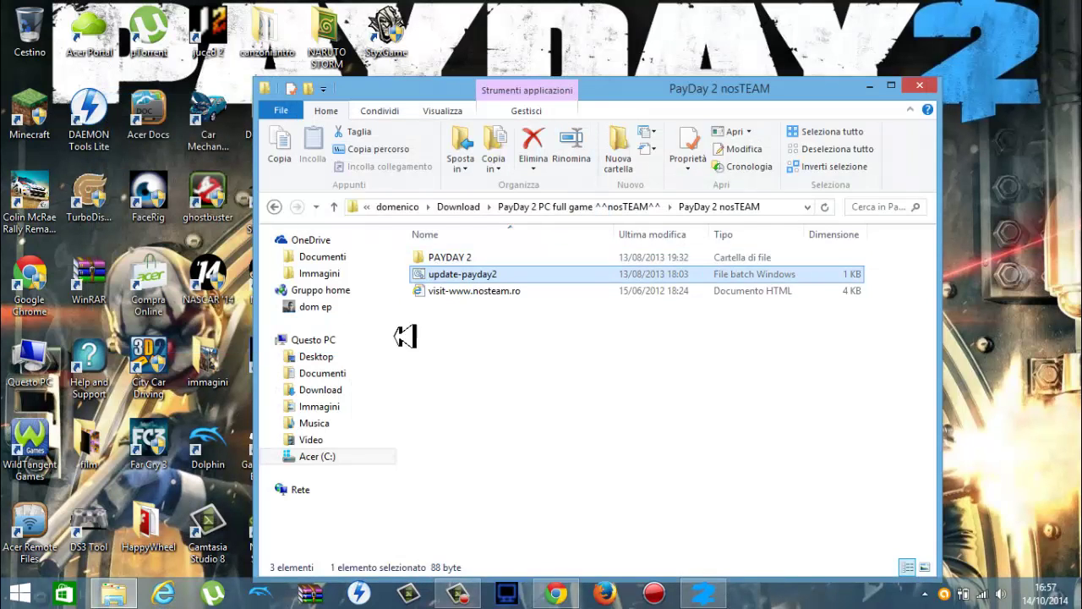
click(320, 457)
click(499, 374)
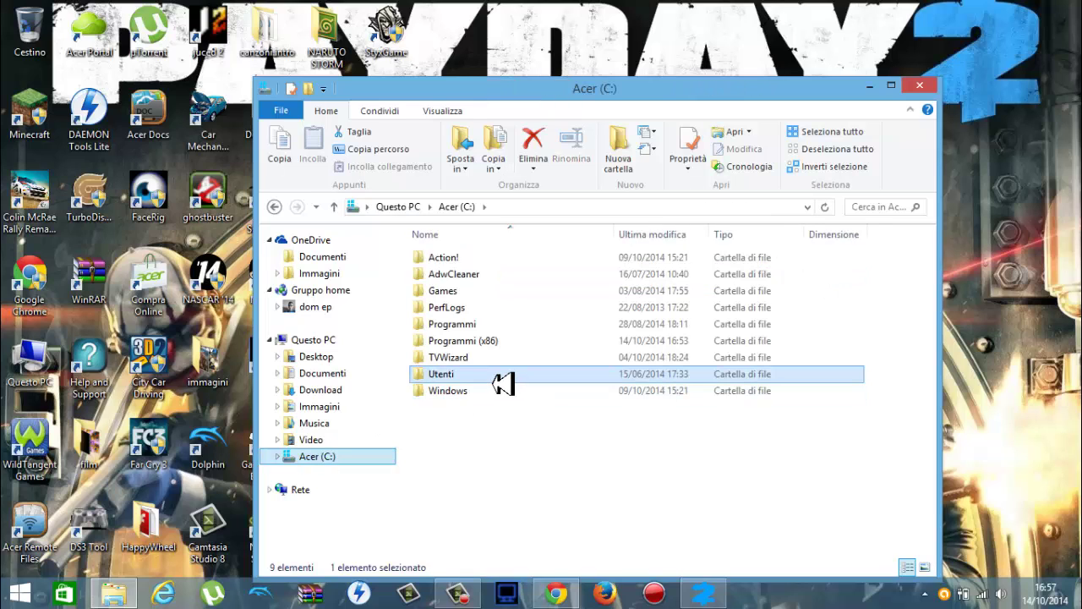
double_click(503, 383)
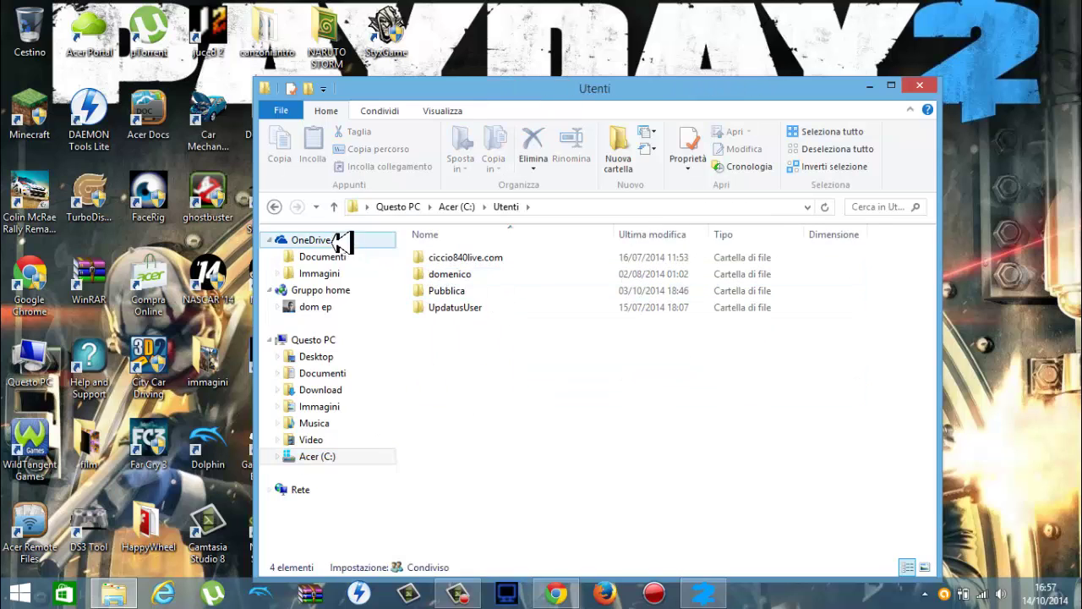
click(276, 208)
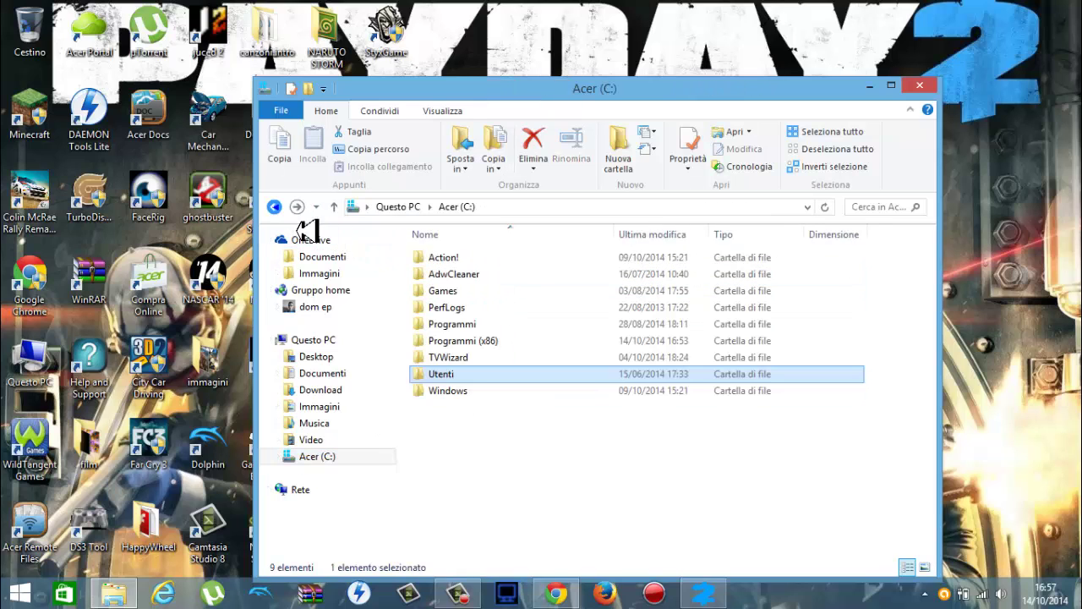
double_click(491, 293)
click(274, 208)
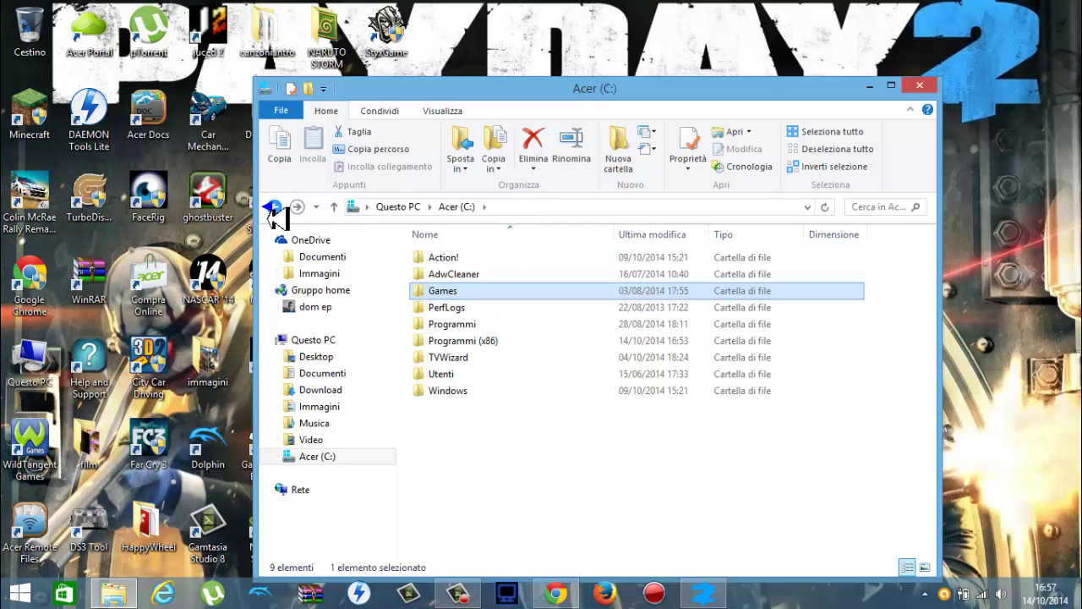
Step: Open the installed PAYDAY 2 folder inside Programmi (x86) on drive Acer (C:)
double_click(513, 341)
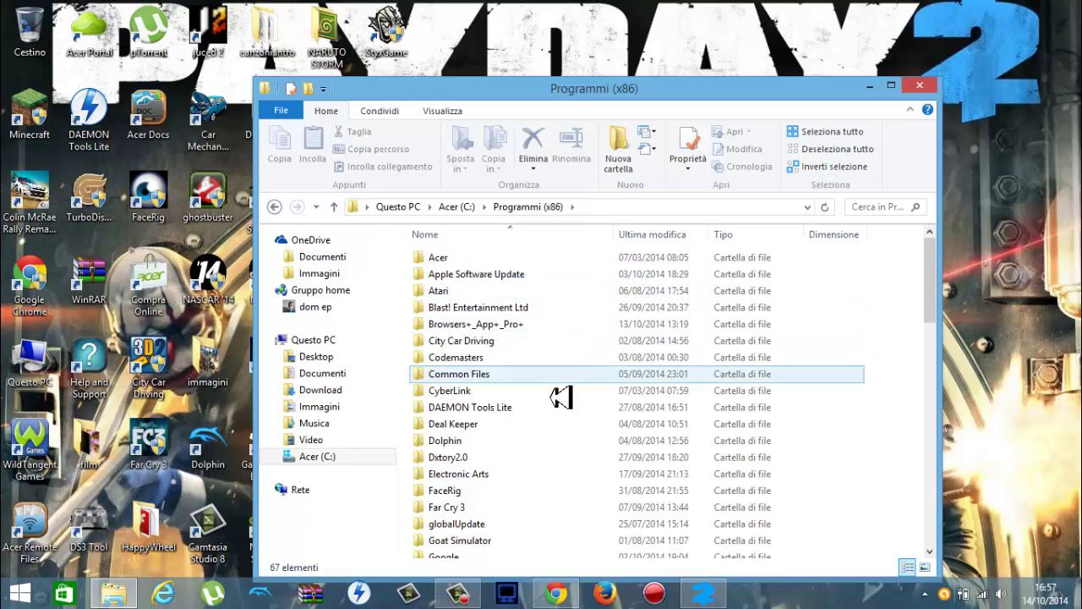
scroll(554, 437, down, 5)
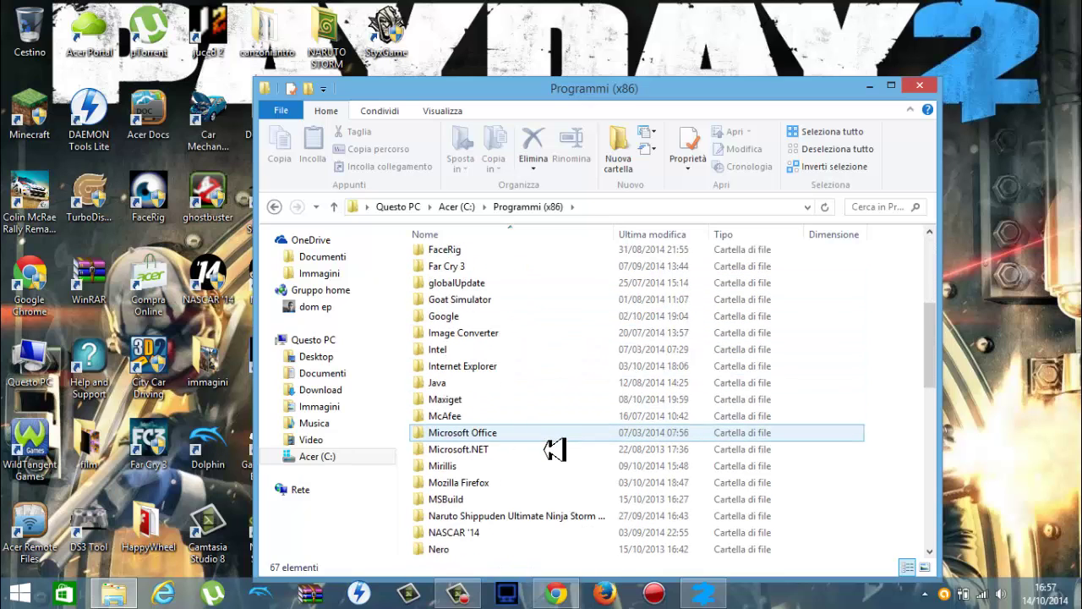
scroll(567, 472, down, 2)
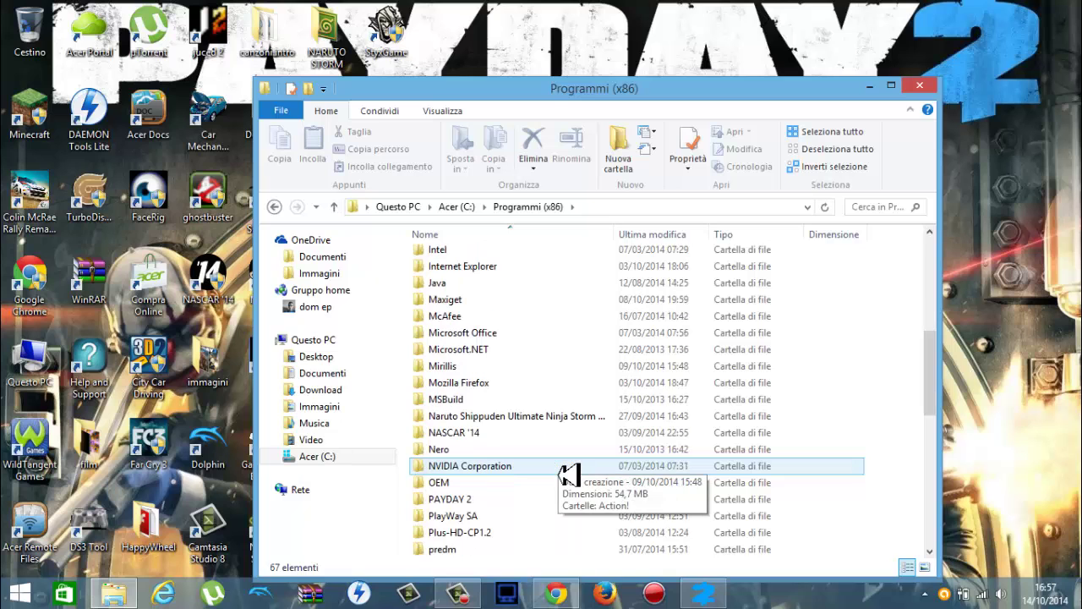
double_click(531, 501)
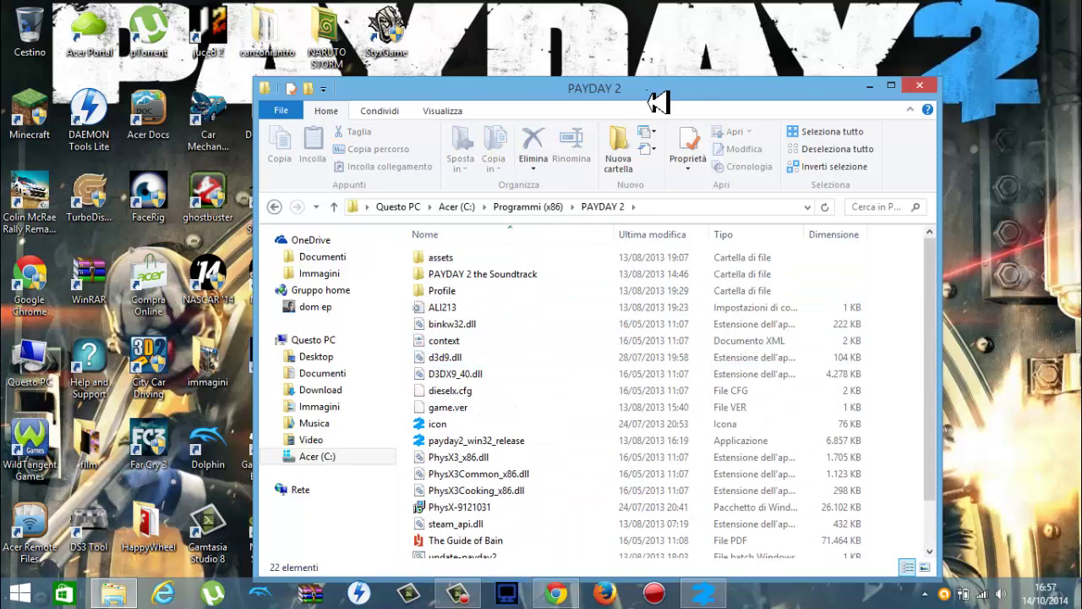
drag(655, 88, 1081, 78)
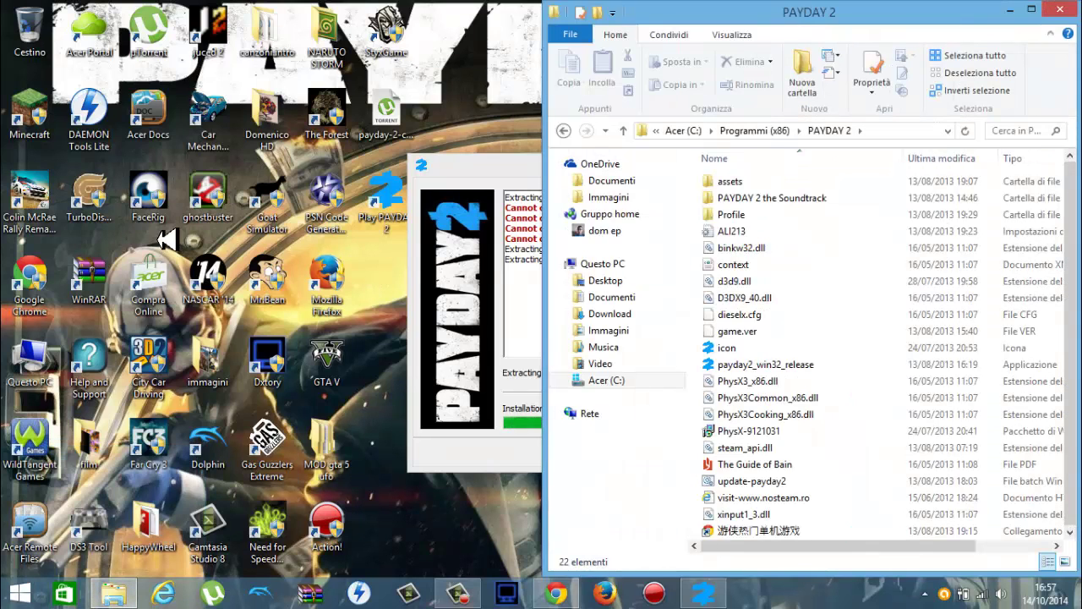
double_click(51, 379)
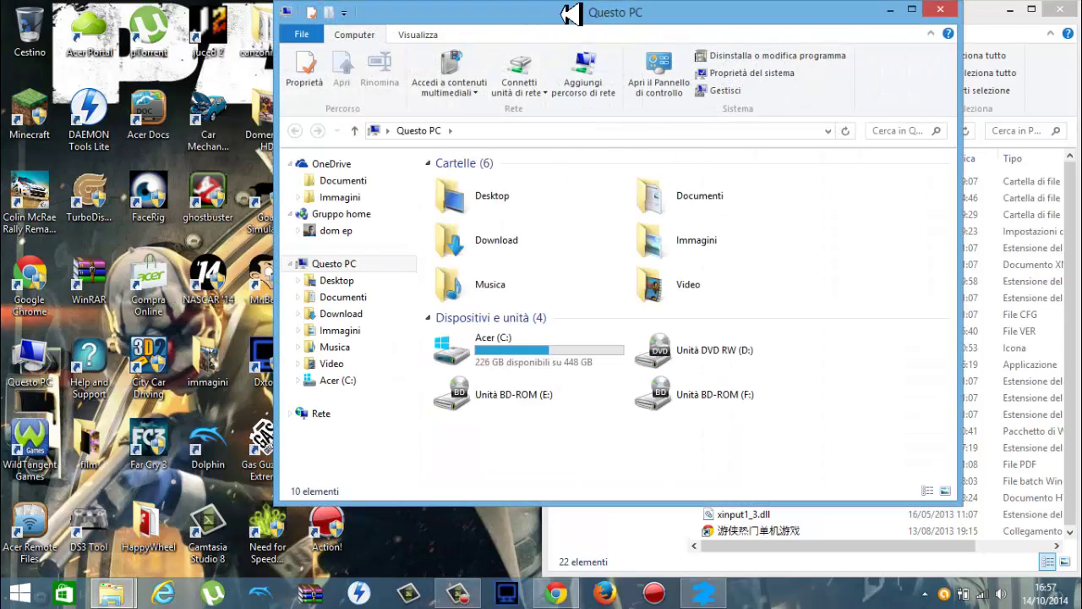
drag(534, 32, 2, 127)
scroll(287, 493, down, 2)
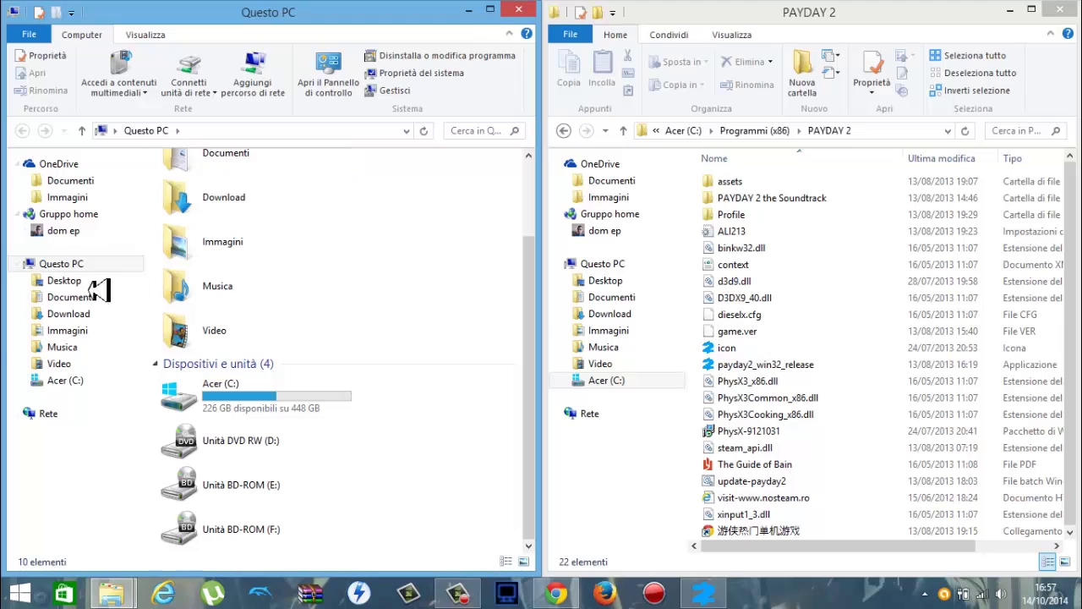
click(518, 11)
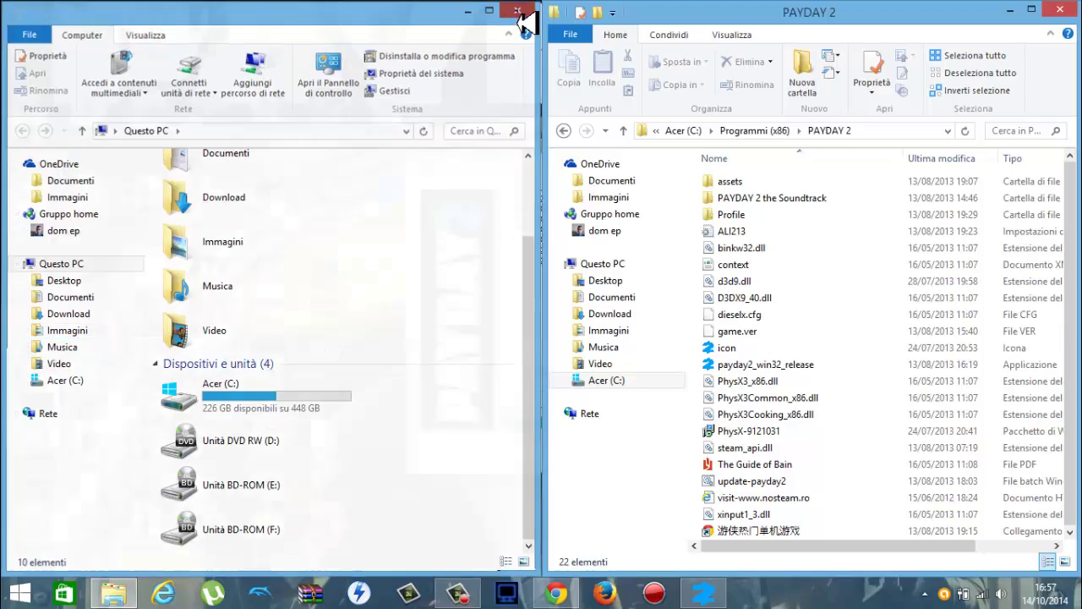
drag(750, 34, 360, 209)
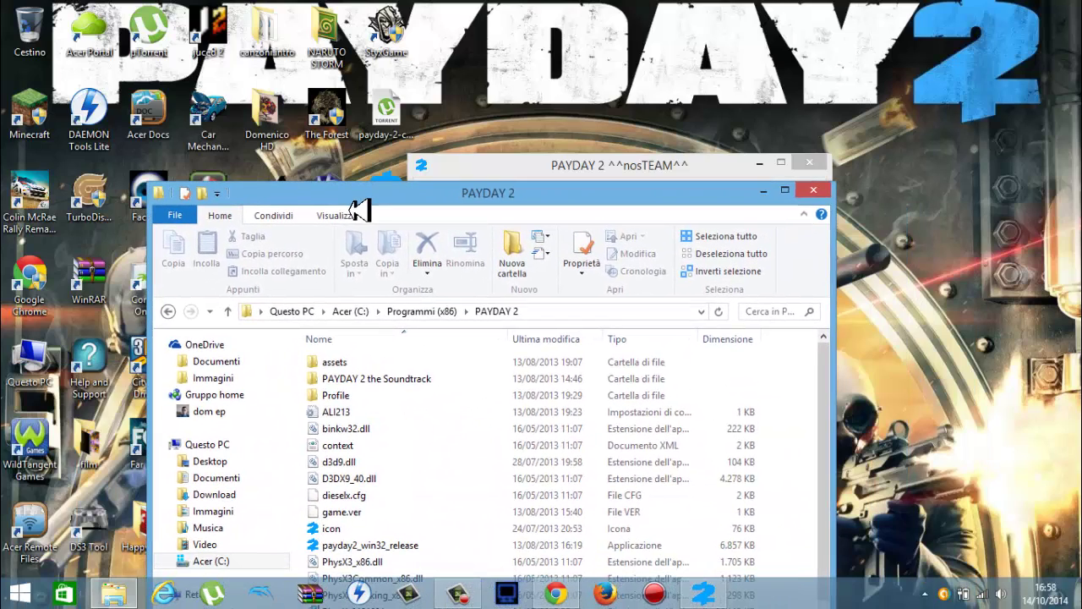
Step: Return to the PayDay 2 PC full game download folder, minimize it and reposition the installer window clear of the desktop shortcuts
click(169, 312)
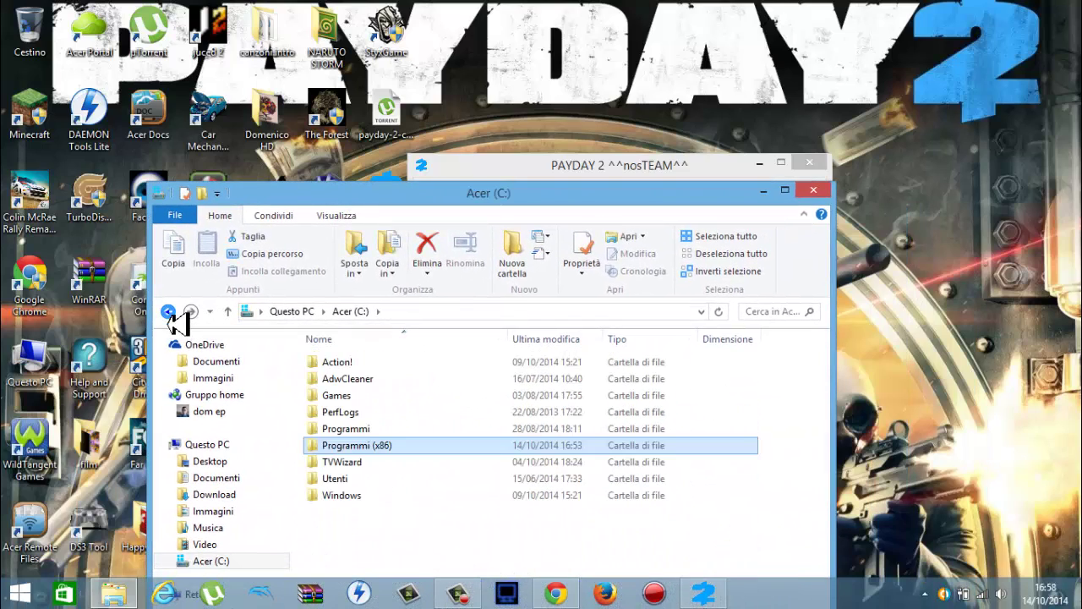
click(168, 312)
click(168, 312)
click(168, 312)
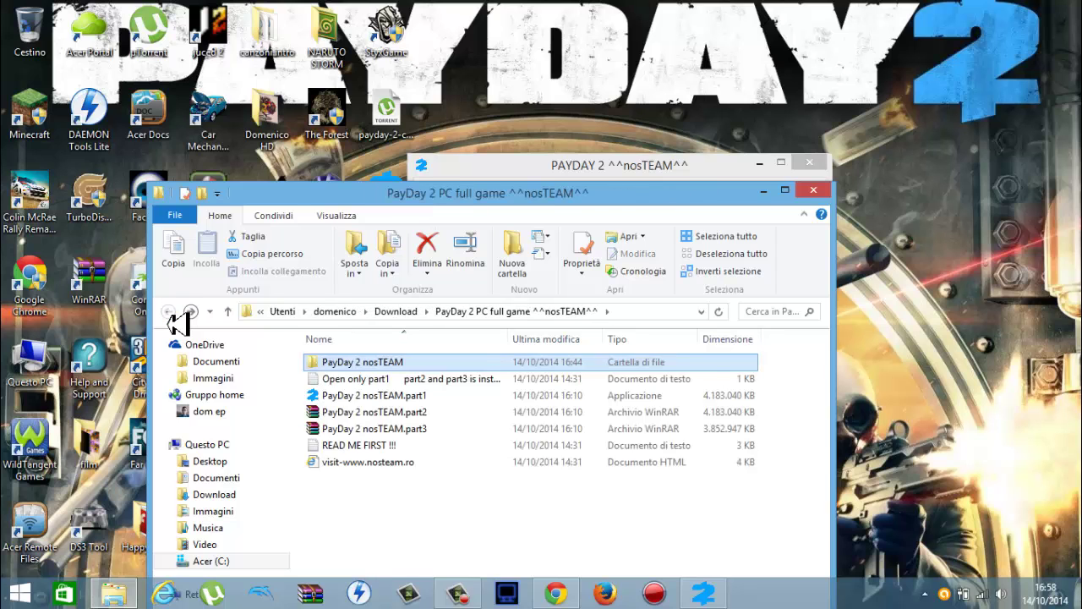
click(764, 191)
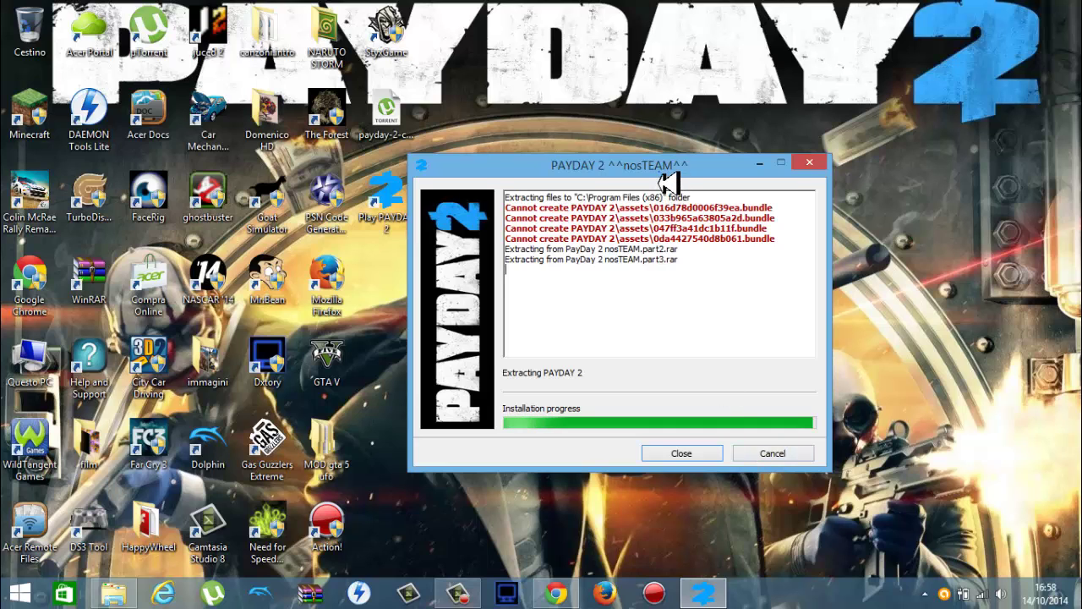
drag(668, 182, 640, 164)
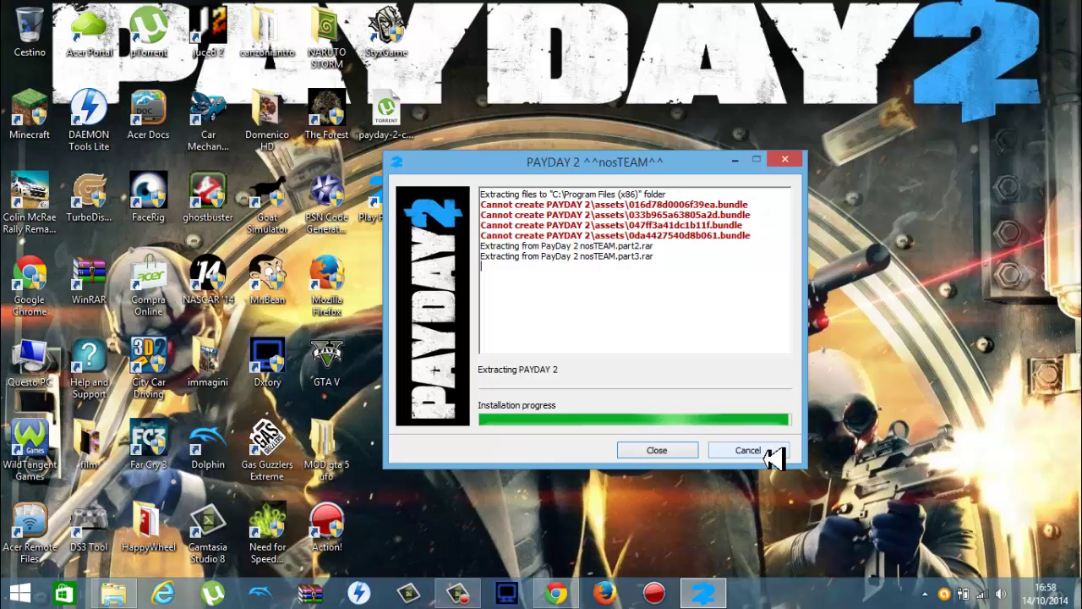
drag(602, 168, 650, 175)
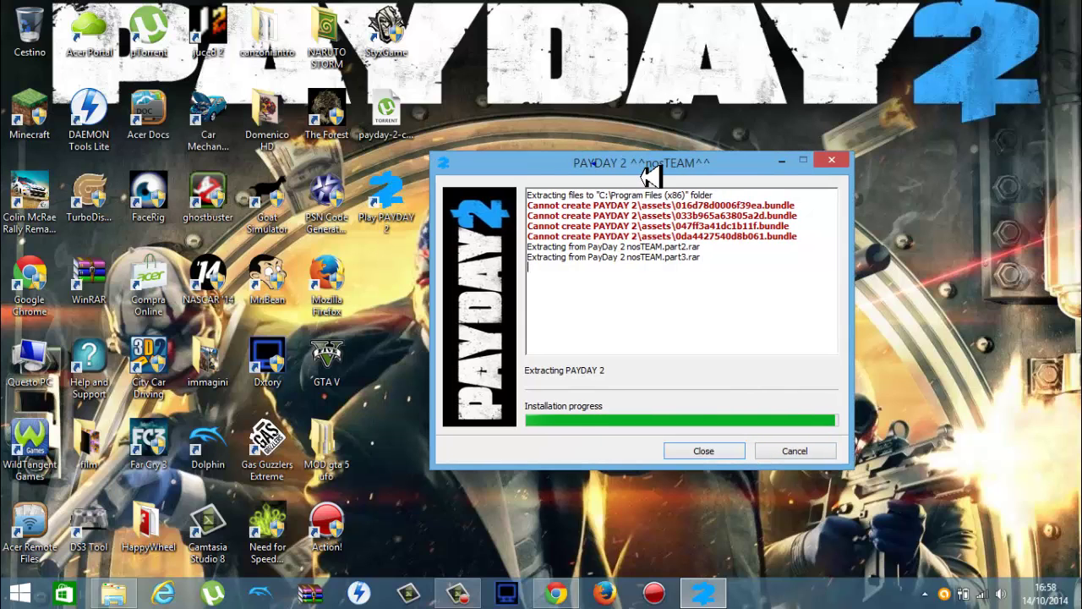
Step: Open the file location of the Play PAYDAY 2 desktop shortcut, close that folder and select the shortcut
right_click(403, 216)
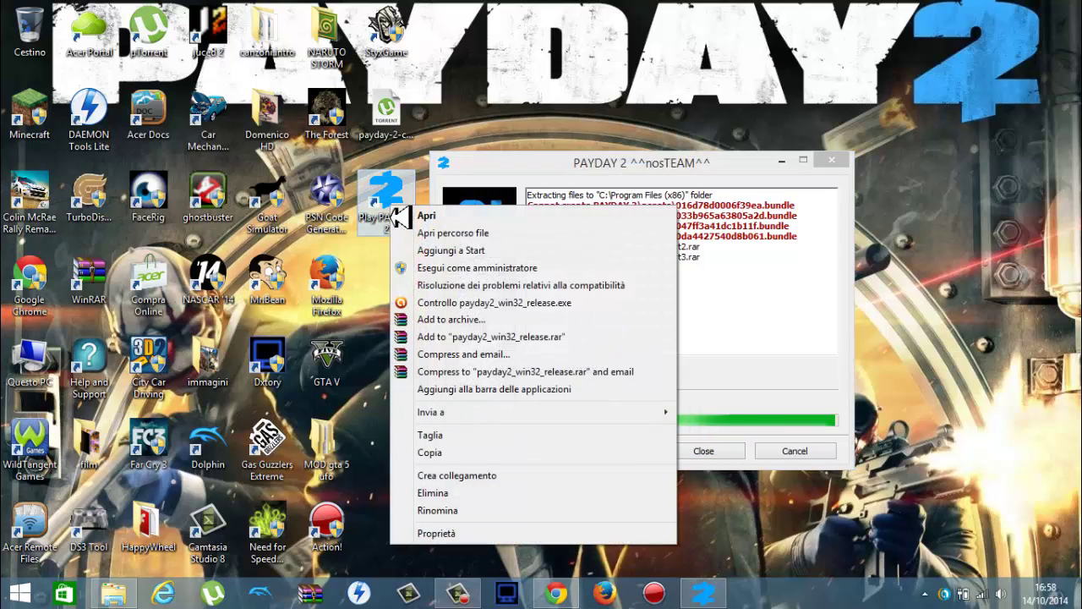
click(457, 235)
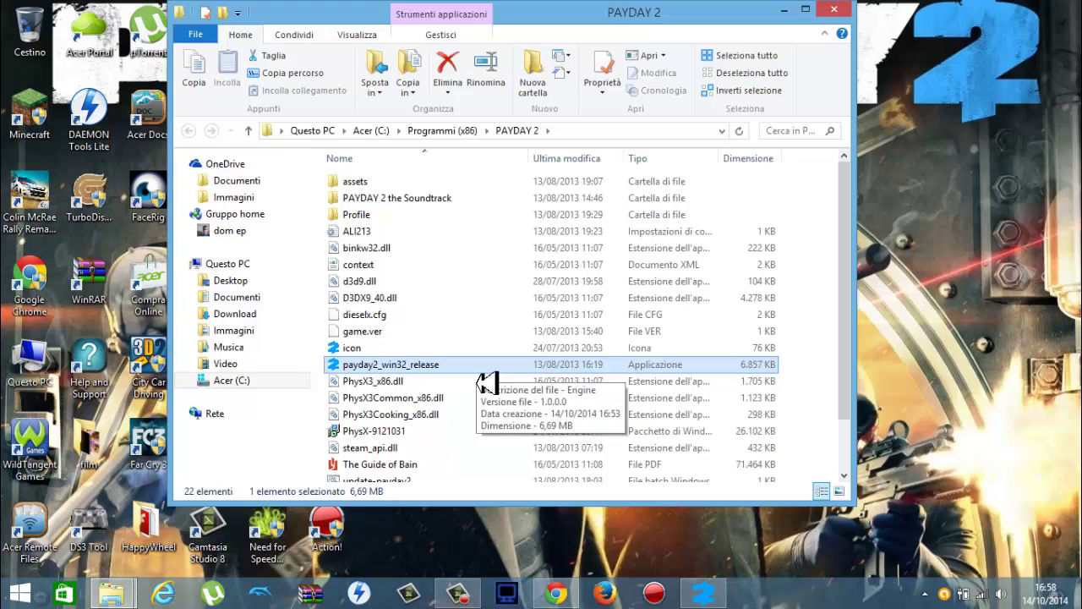
click(836, 10)
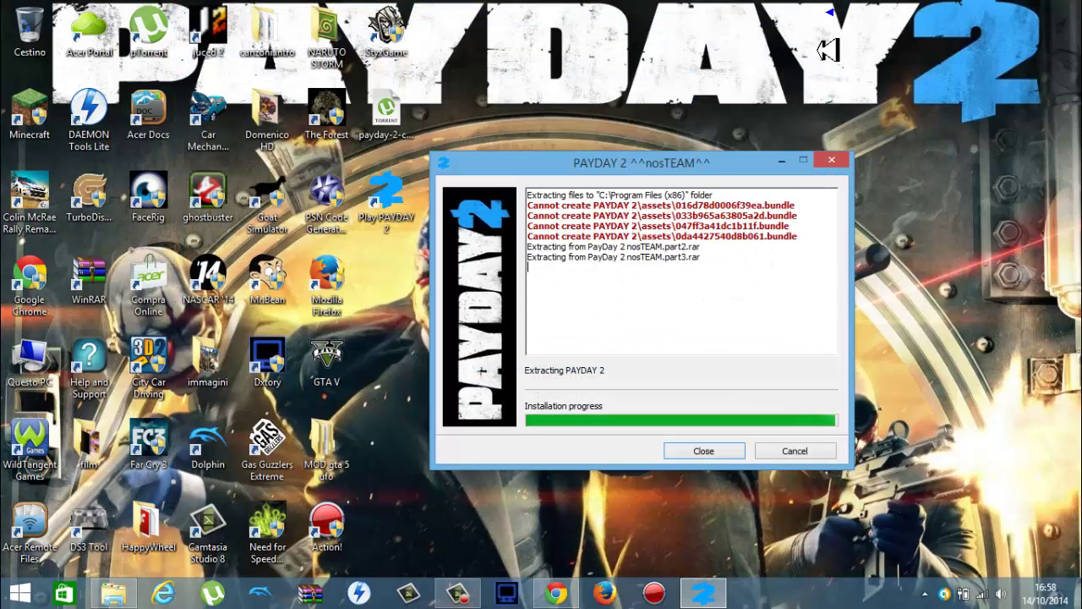
click(398, 222)
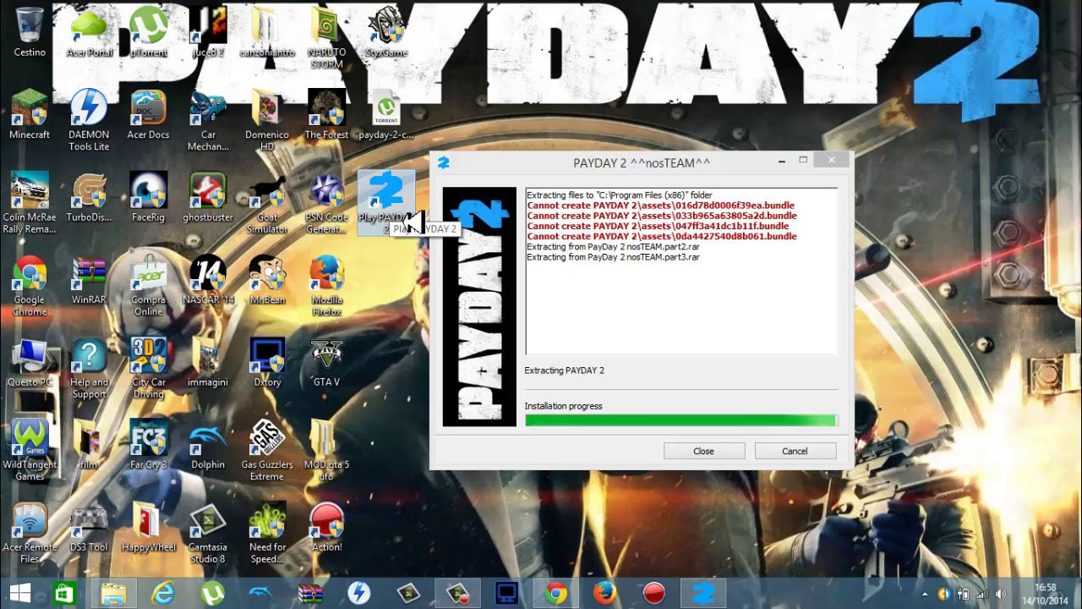
Step: Minimize the PAYDAY 2 installer, the Camtasia Studio window and the recorder controls to clear the desktop
click(781, 163)
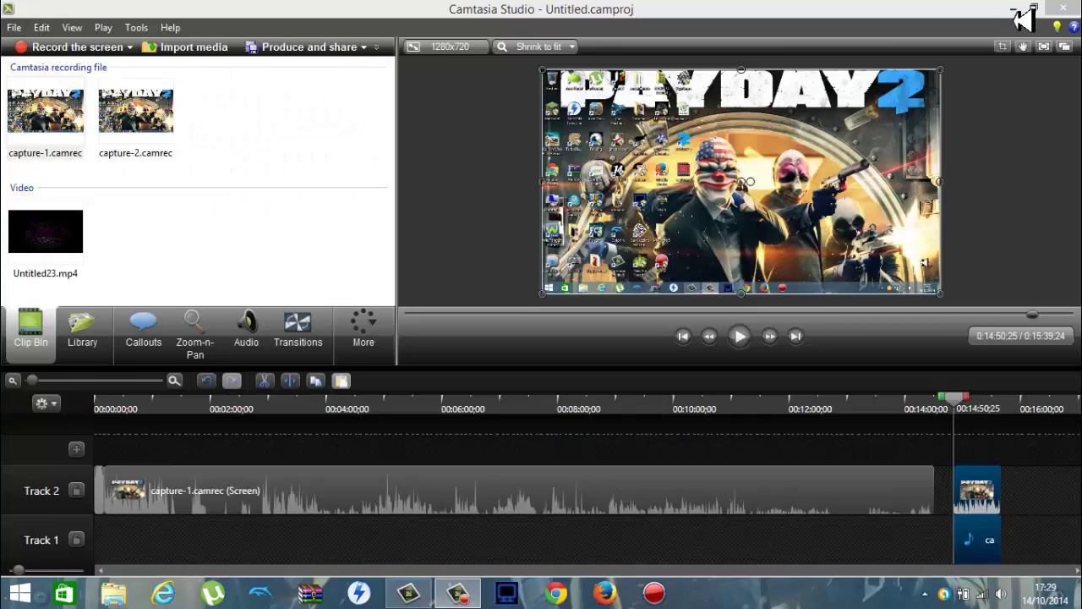
click(1016, 10)
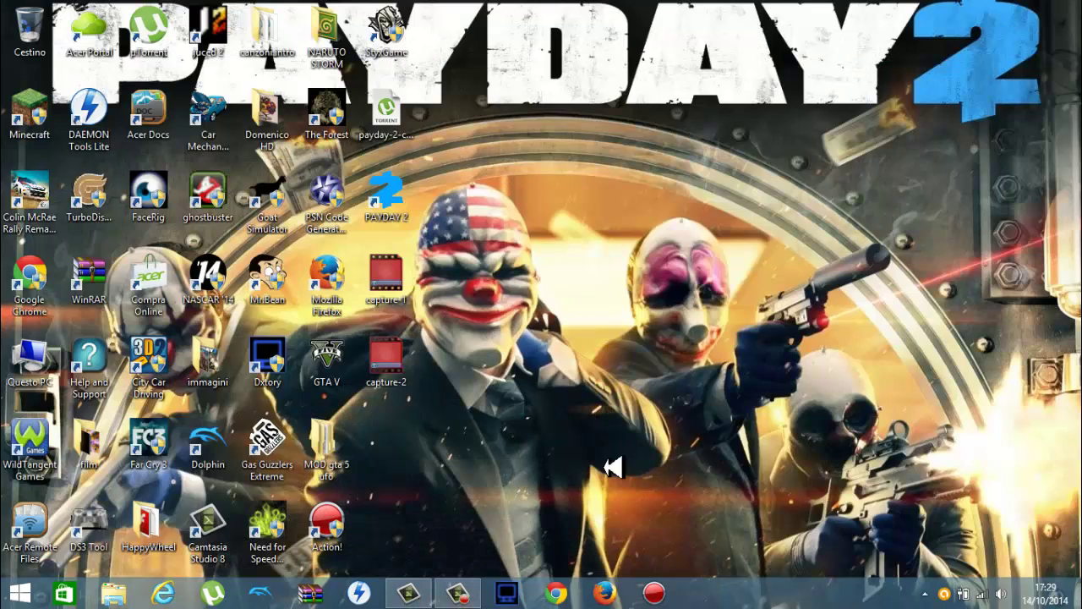
click(458, 591)
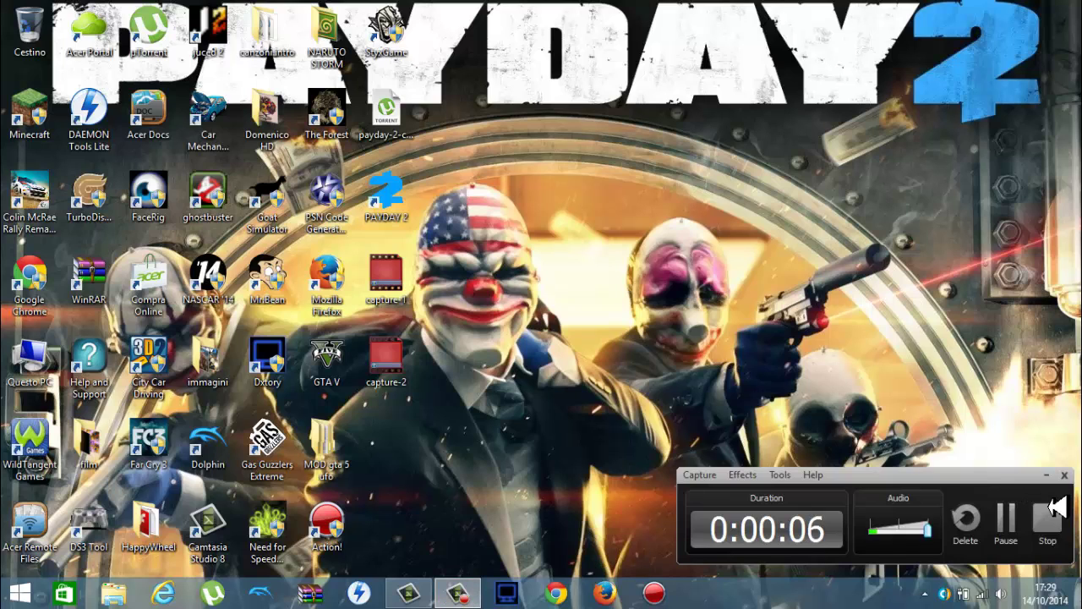
click(1048, 475)
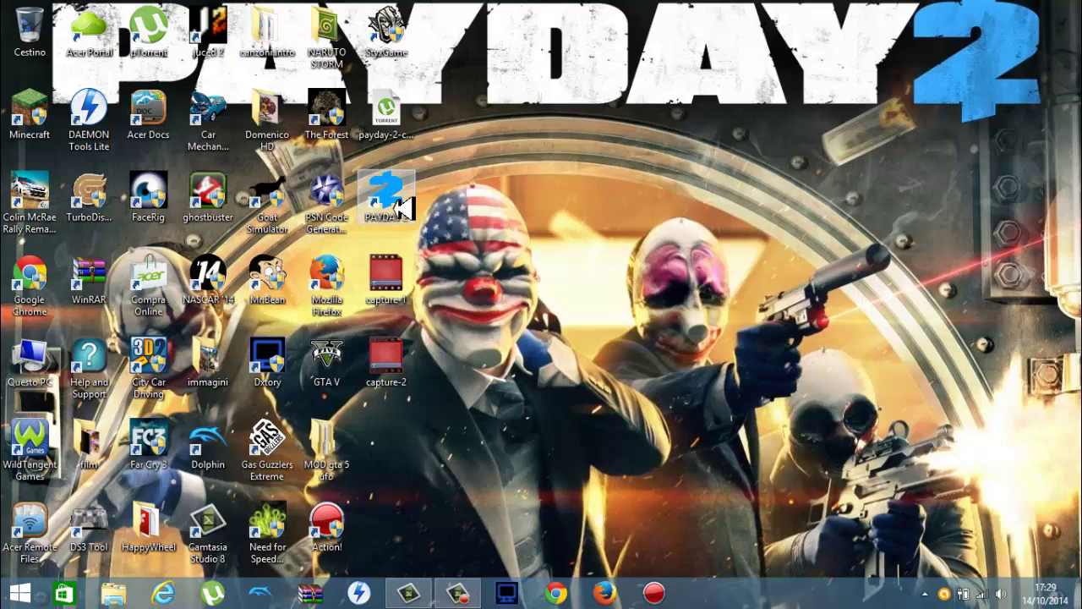
click(472, 598)
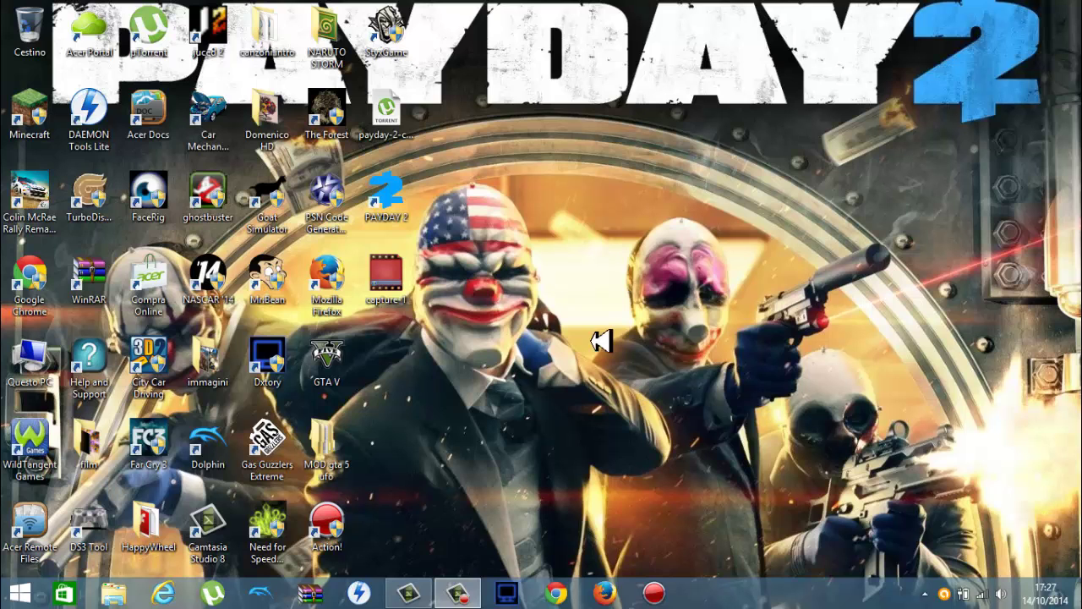
Step: Open the file location of the PAYDAY 2 desktop shortcut and open its context XML file with Blocco note
right_click(377, 184)
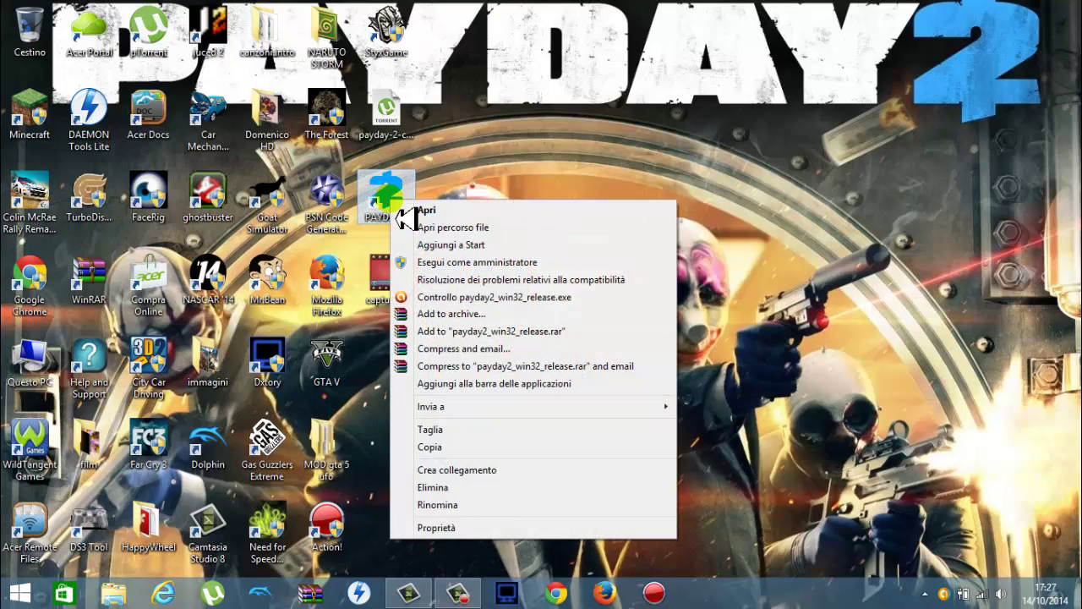
click(457, 229)
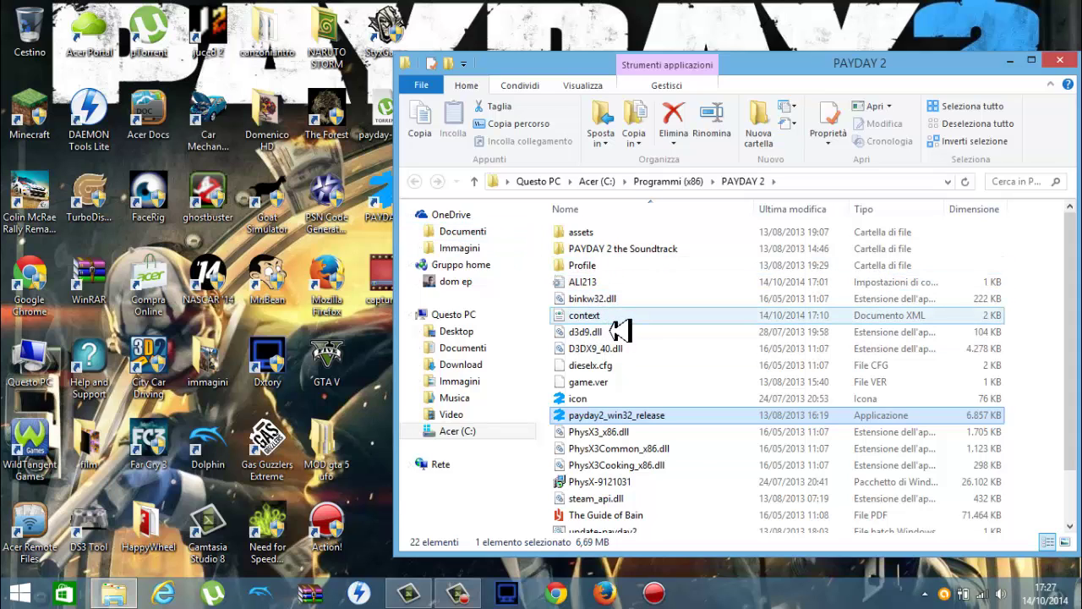
right_click(617, 320)
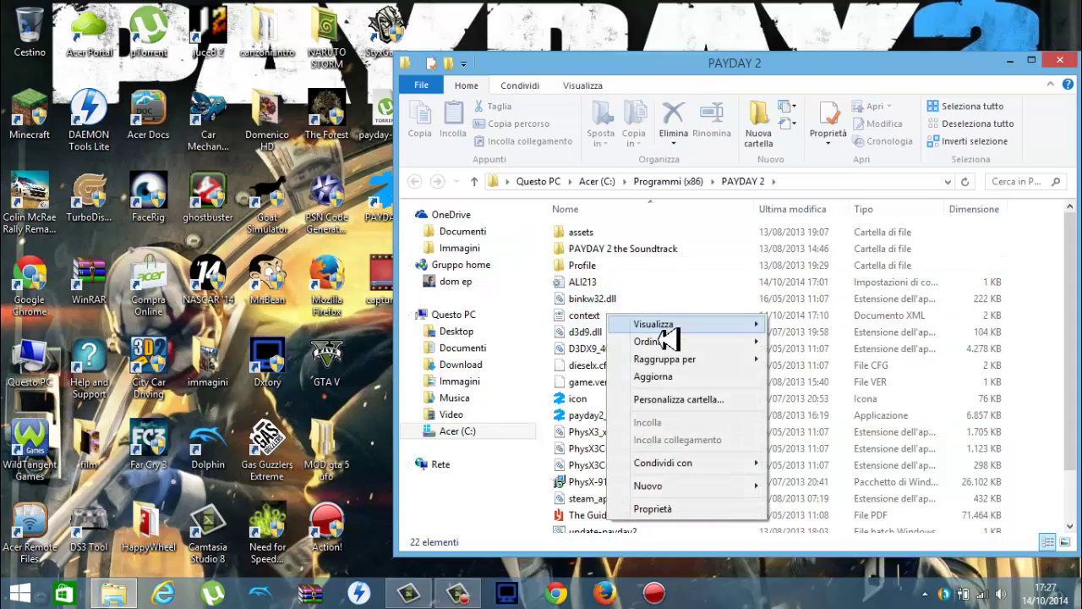
right_click(582, 316)
mouse_move(773, 91)
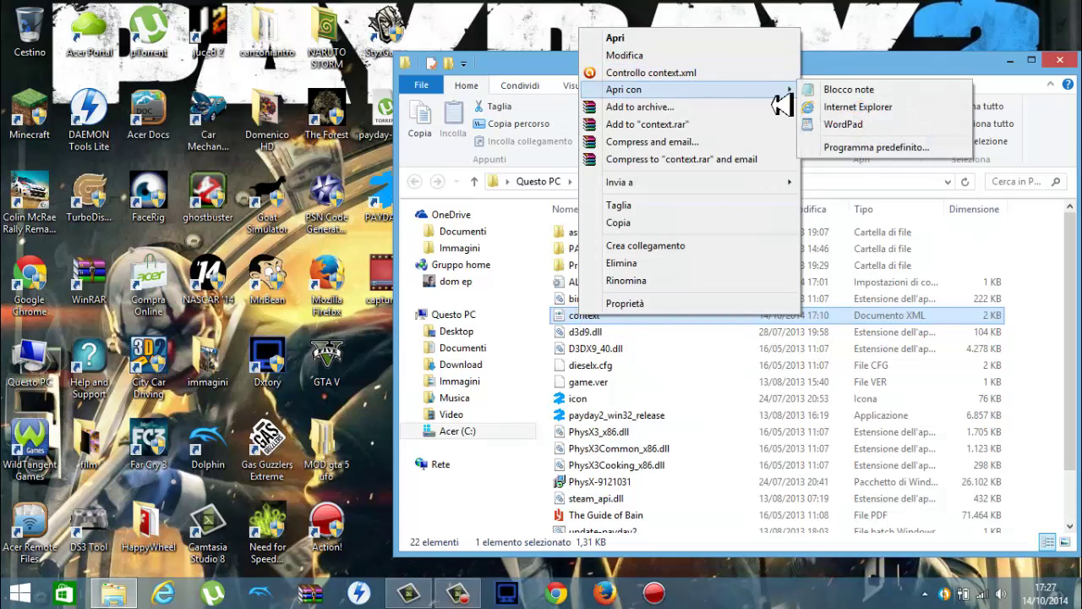
click(848, 90)
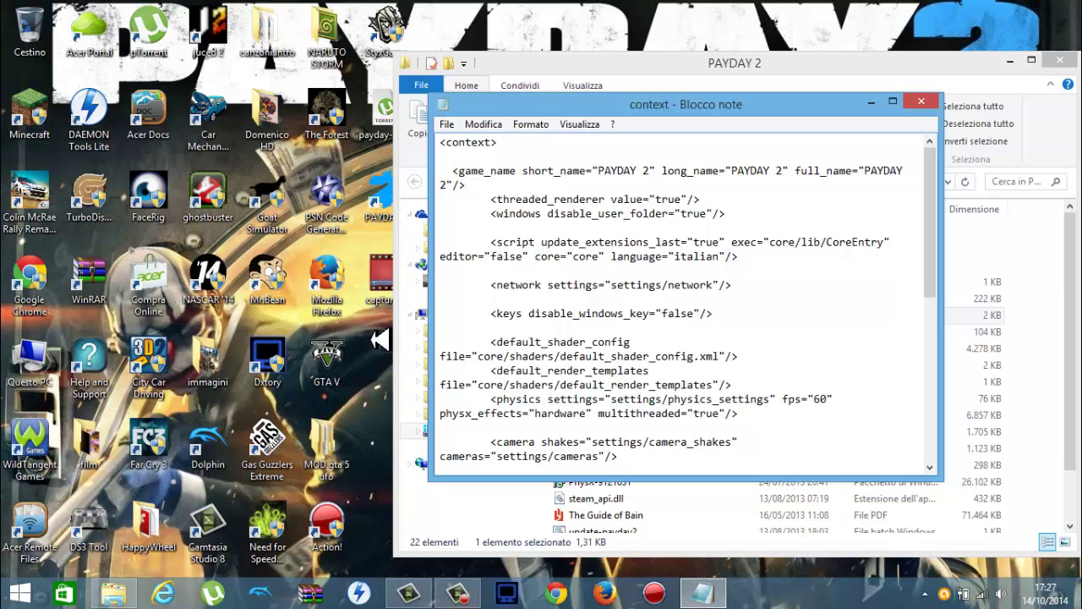
Step: Close the context file and the PAYDAY 2 folder window, and bring up the screen recorder controls
click(921, 100)
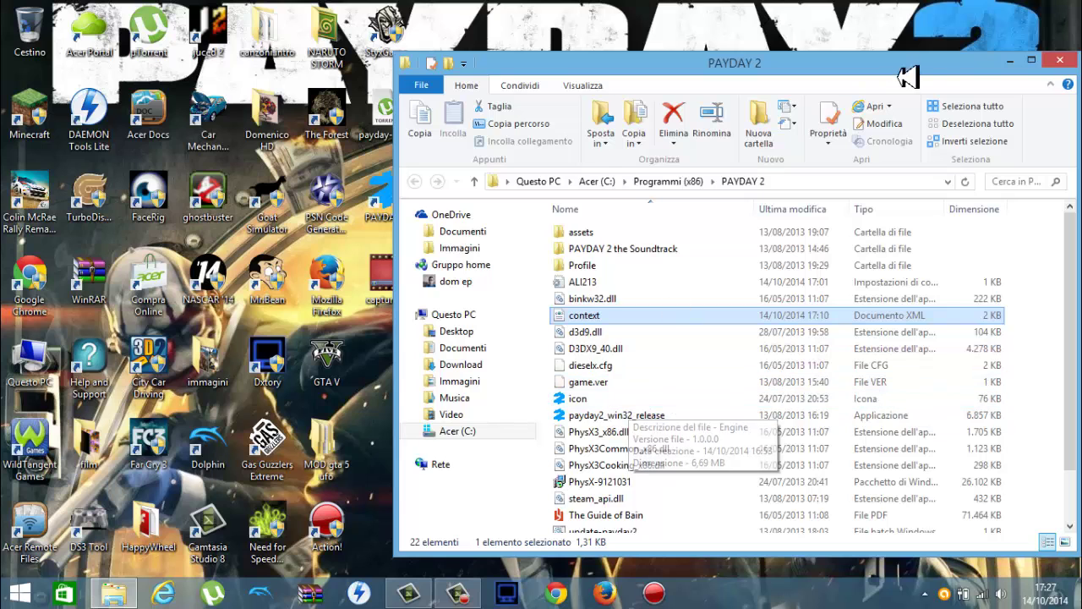
click(1060, 61)
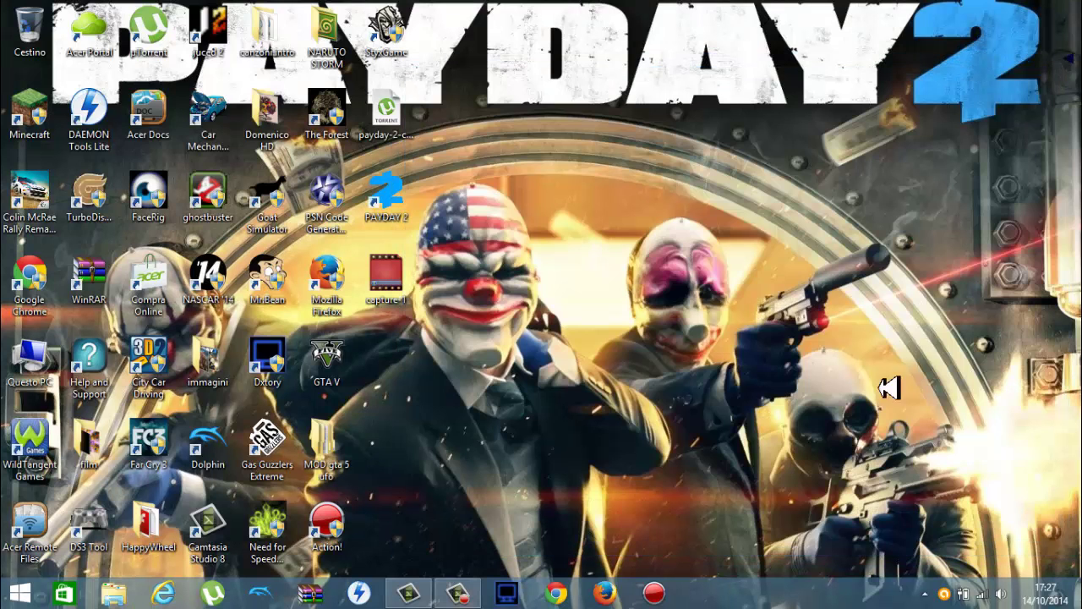
click(450, 598)
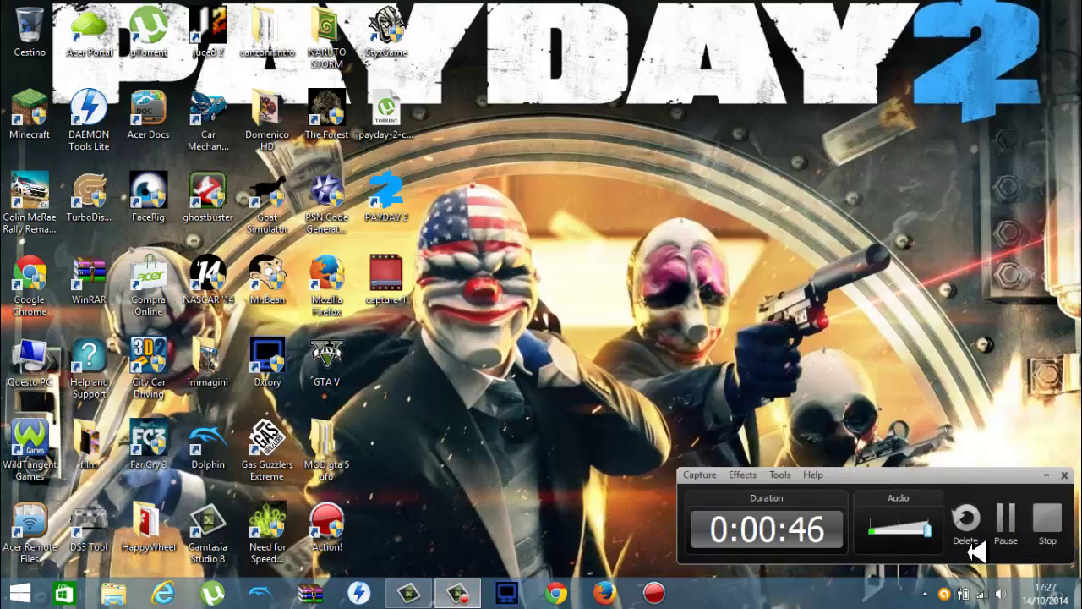